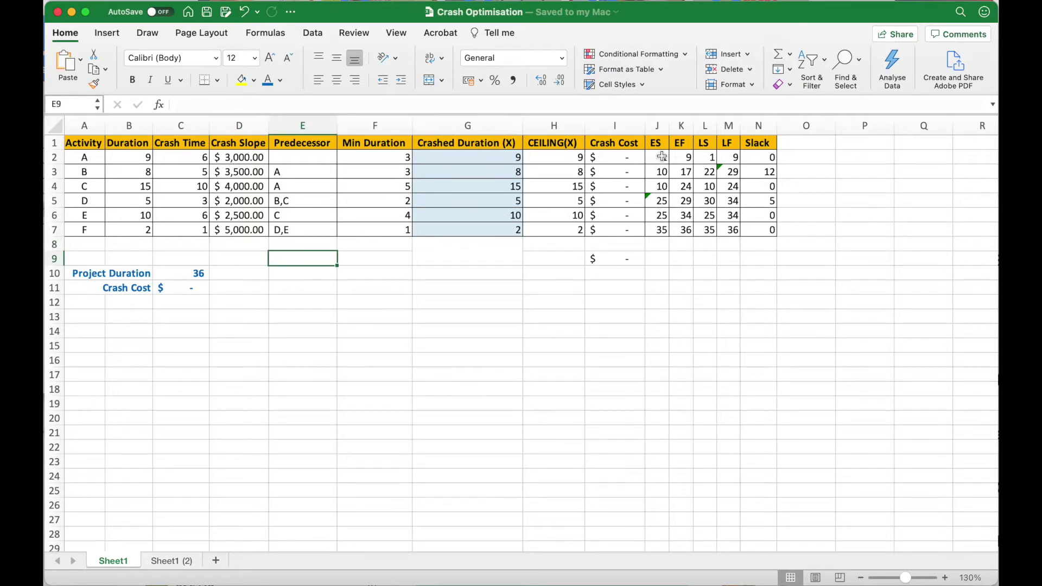
Confirm the Project Duration formula =M7 in C10, which shows 36
click(734, 229)
click(198, 273)
double_click(198, 274)
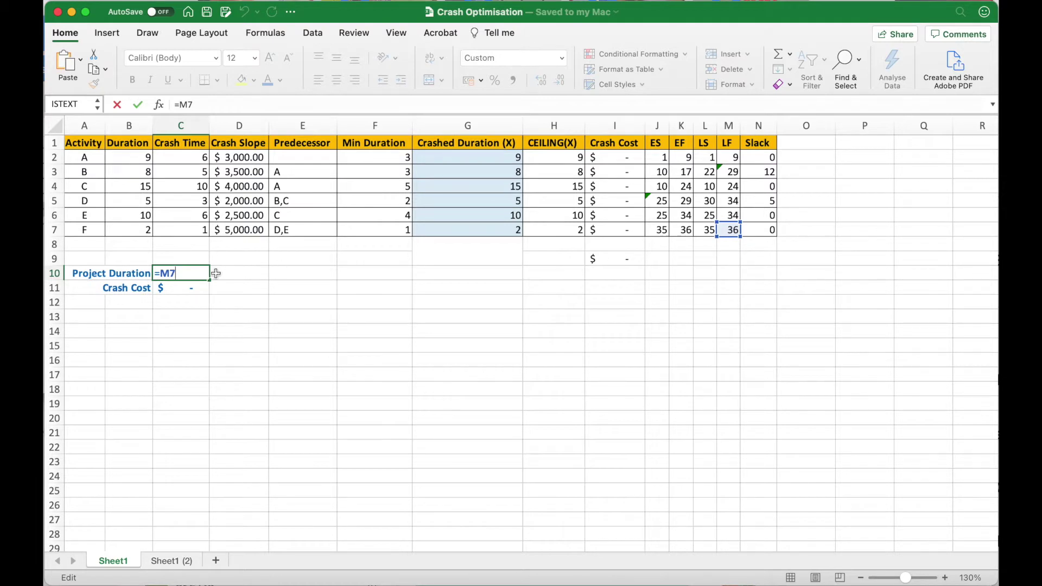
key(Return)
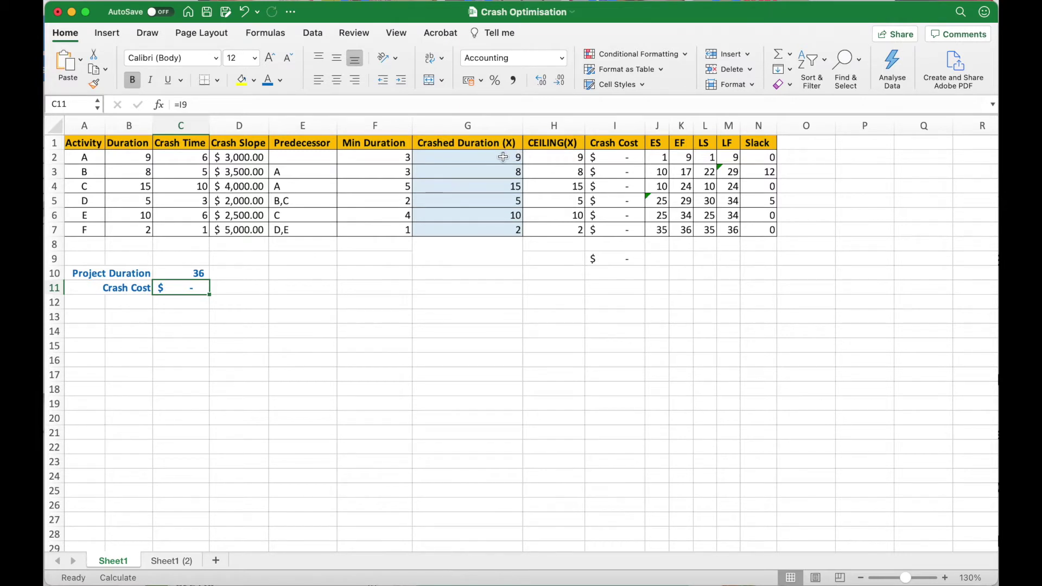
drag(509, 158, 502, 227)
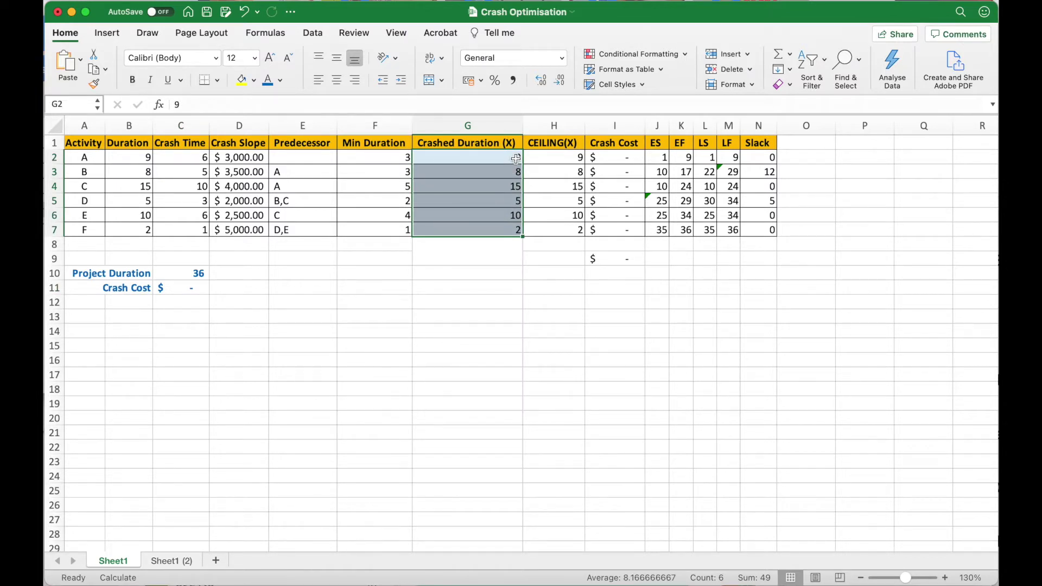
click(561, 157)
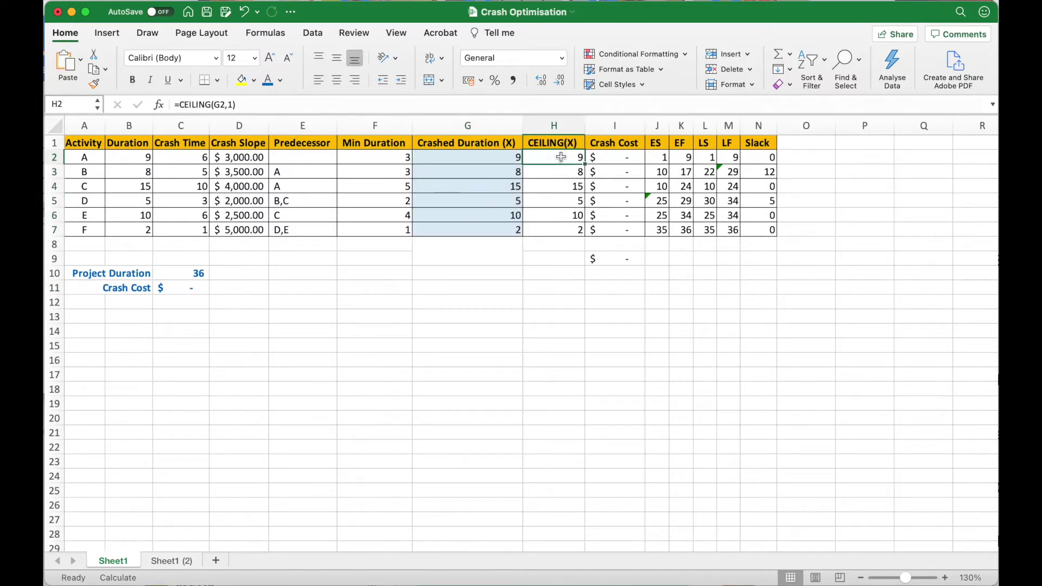
drag(561, 158, 559, 227)
click(564, 158)
click(604, 158)
double_click(604, 158)
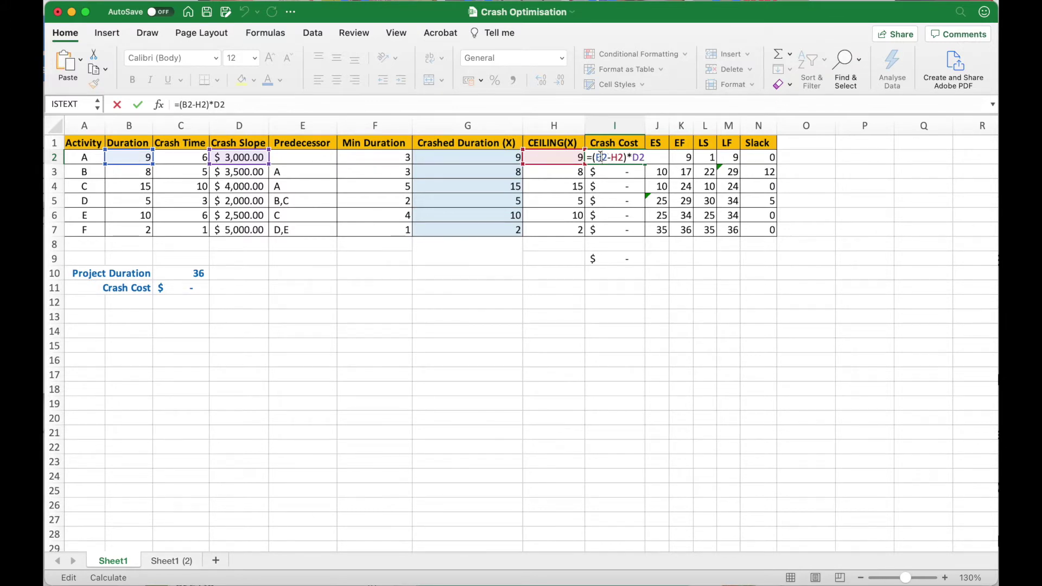
drag(597, 157, 621, 157)
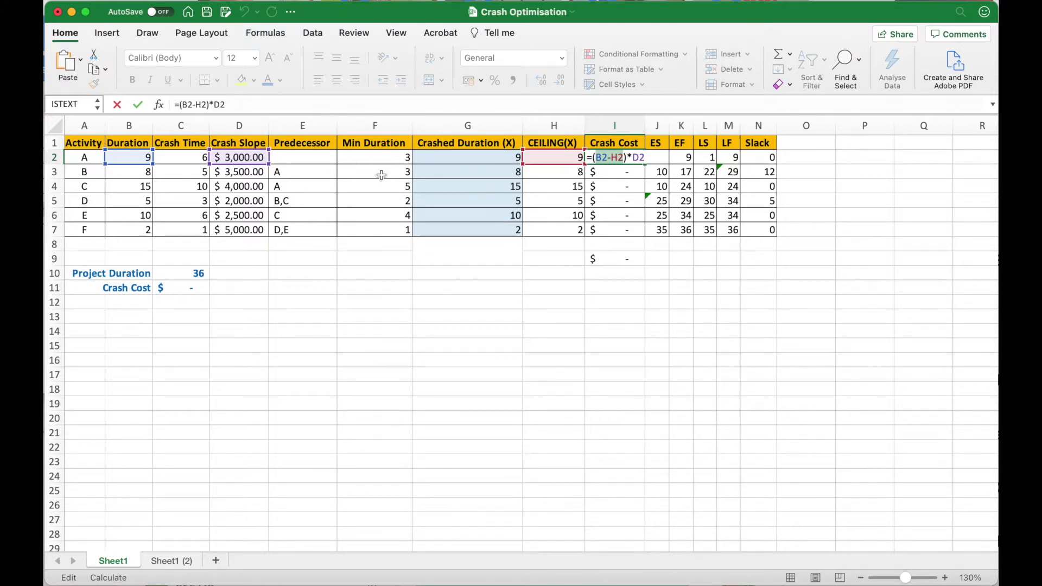
key(Return)
drag(642, 158, 635, 226)
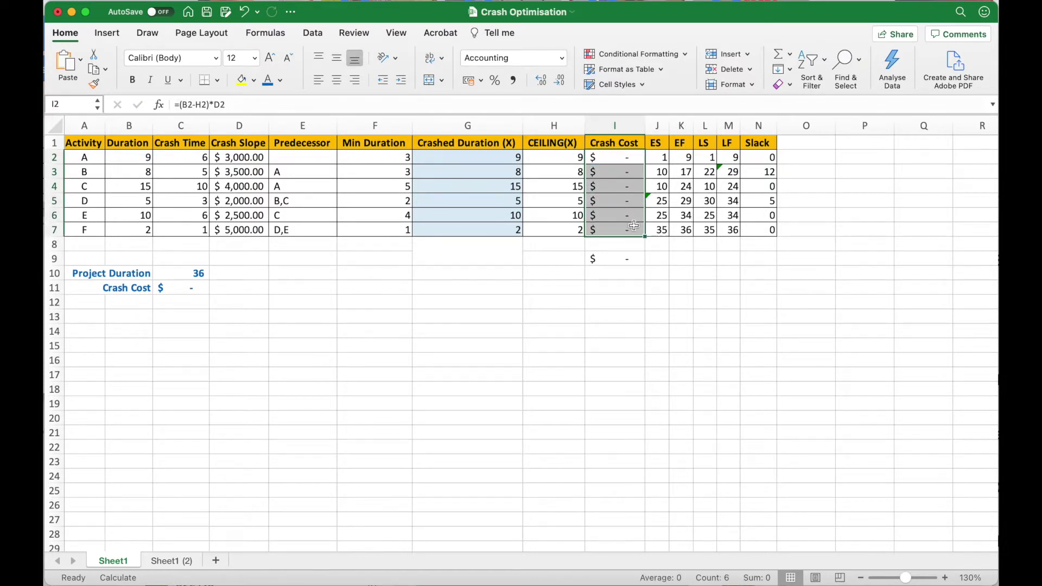
click(622, 258)
Link Crash Cost in C11 to the I9 total with =I9
click(190, 286)
text(=I9)
key(ctrl+Return)
Add the note '<<< OBJECTIVE IS TO MINIMISE THE DURATION' in D10
click(233, 274)
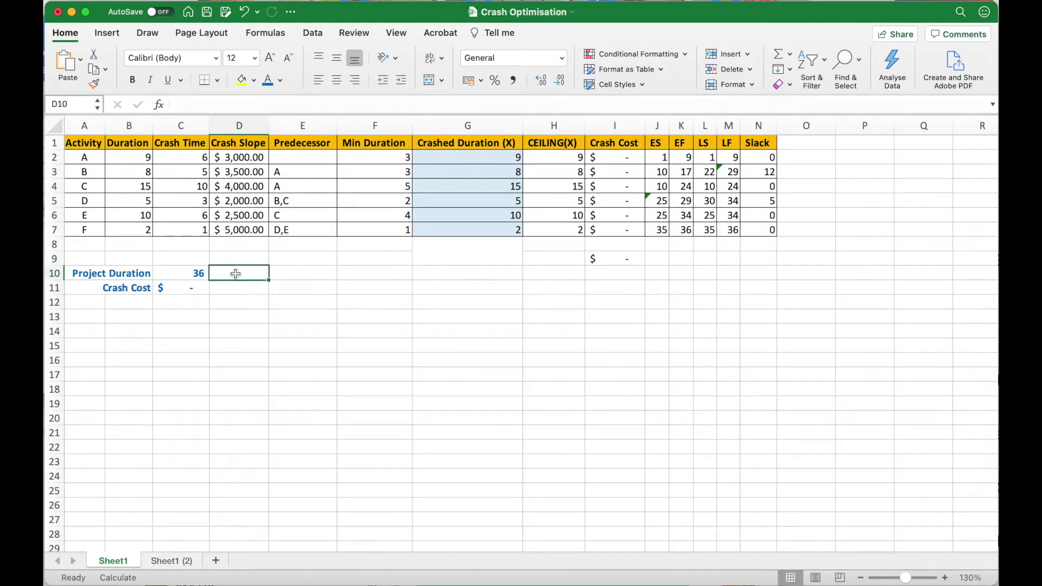
text(<<< OBJE)
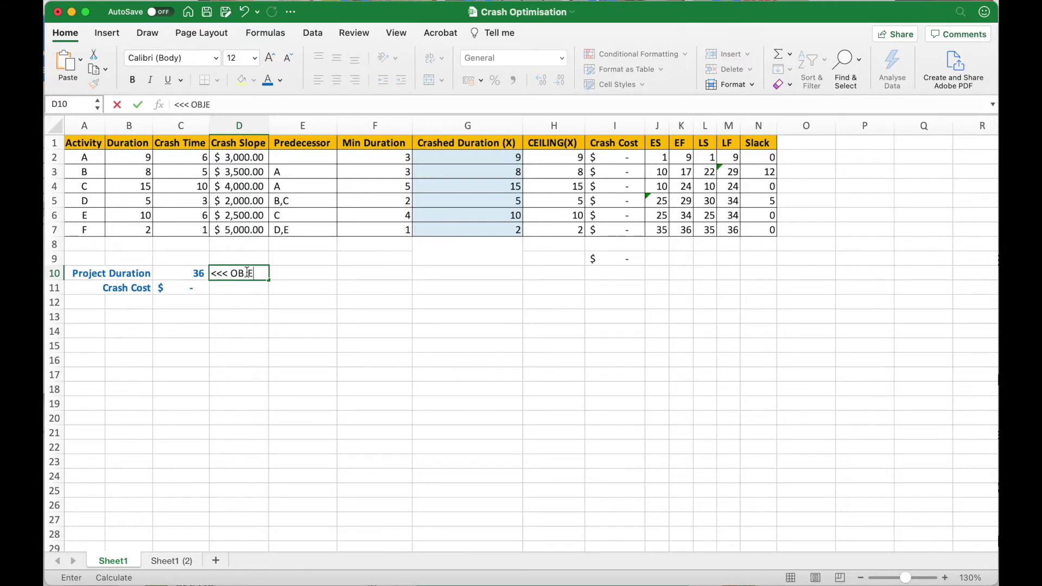
text(CTIVE IS TO MINIMISE THE DURA)
key(BackSpace)
text(RATION)
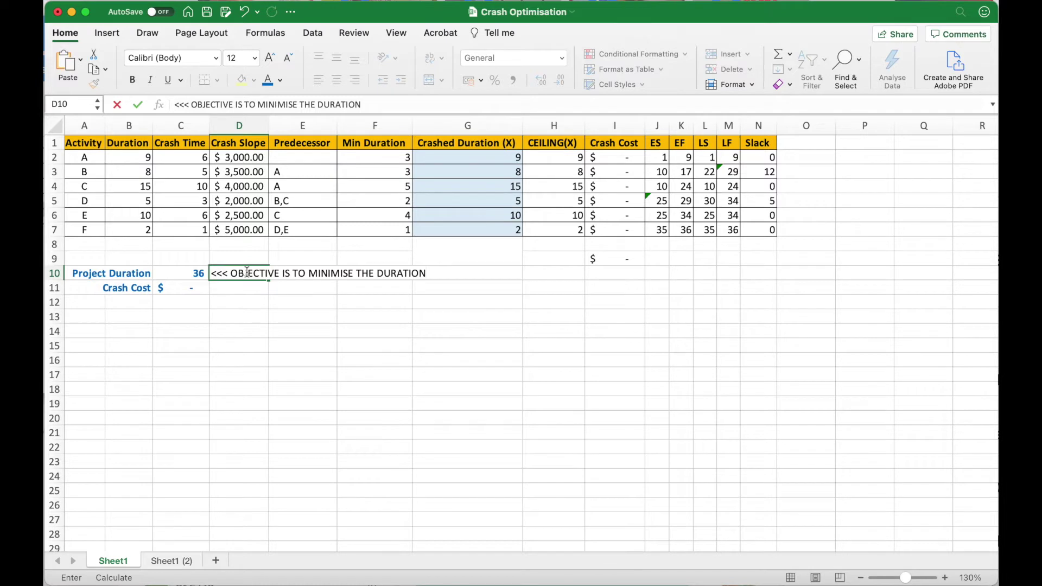
key(Return)
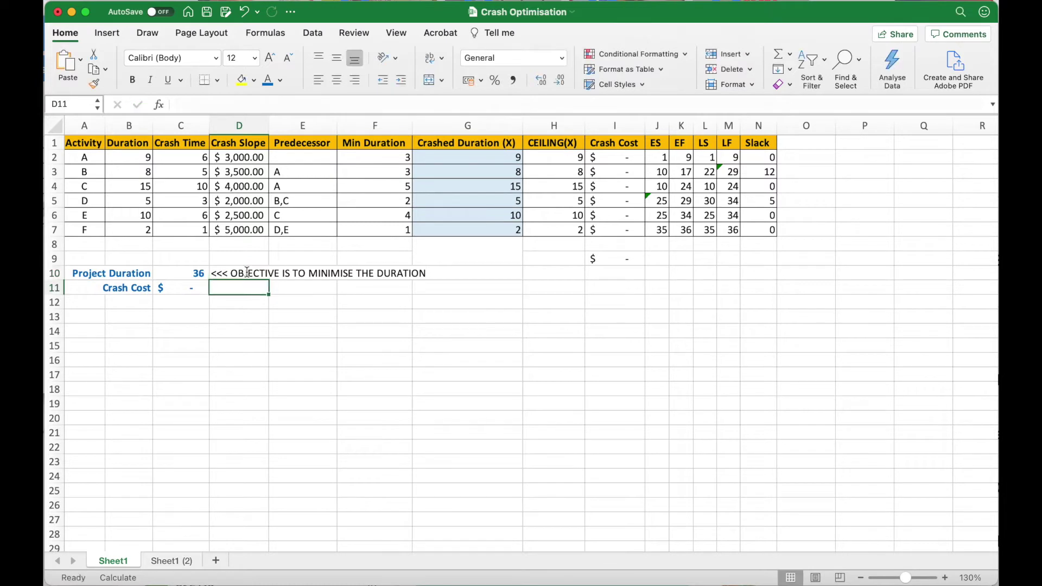
click(463, 244)
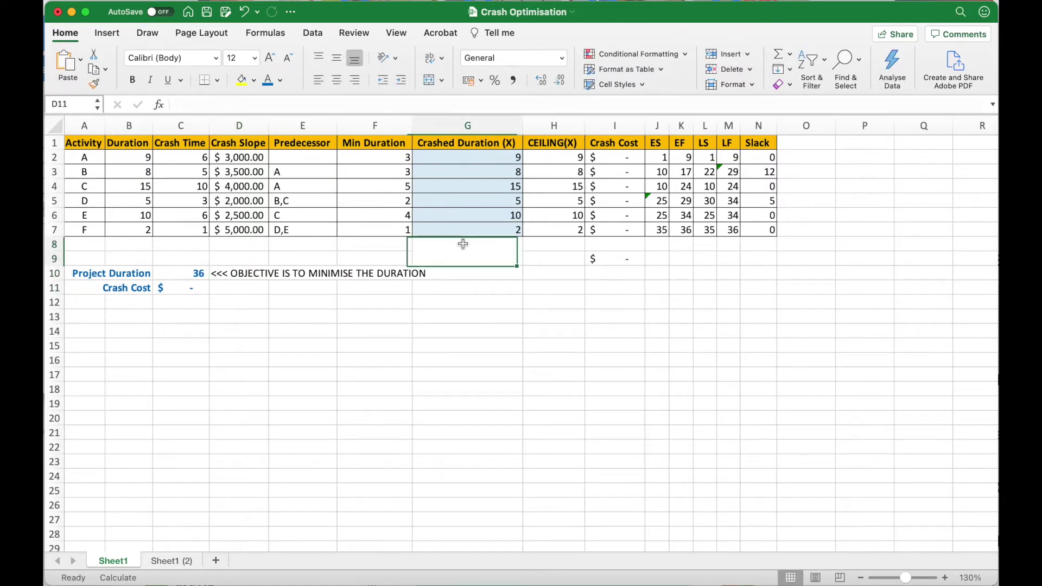
Label merged cell G8 'VARIABLES TO ALTER' and top-align it
text(V)
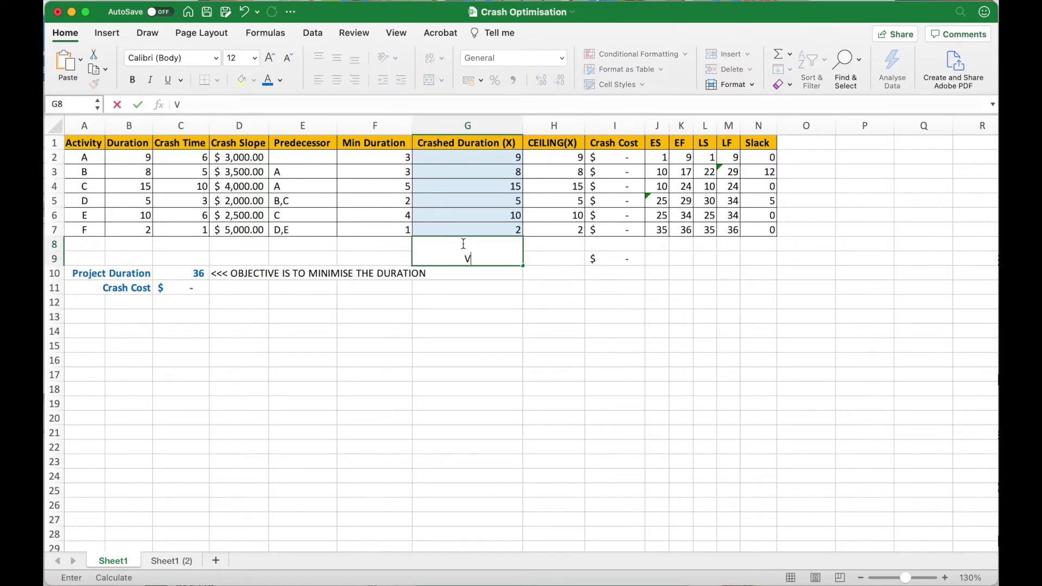
text(ARIABLES TO ALTER)
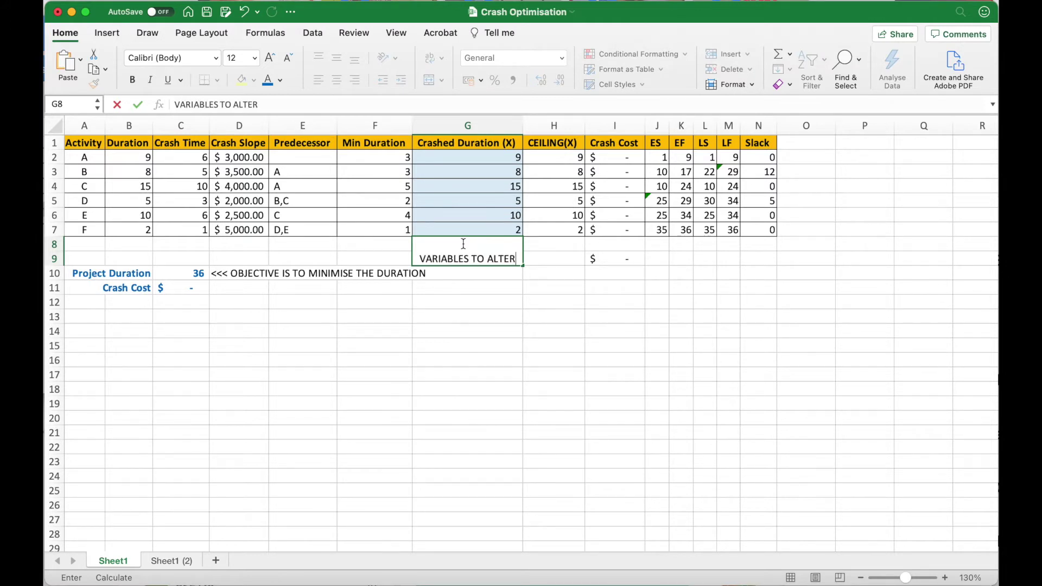
key(Return)
click(464, 254)
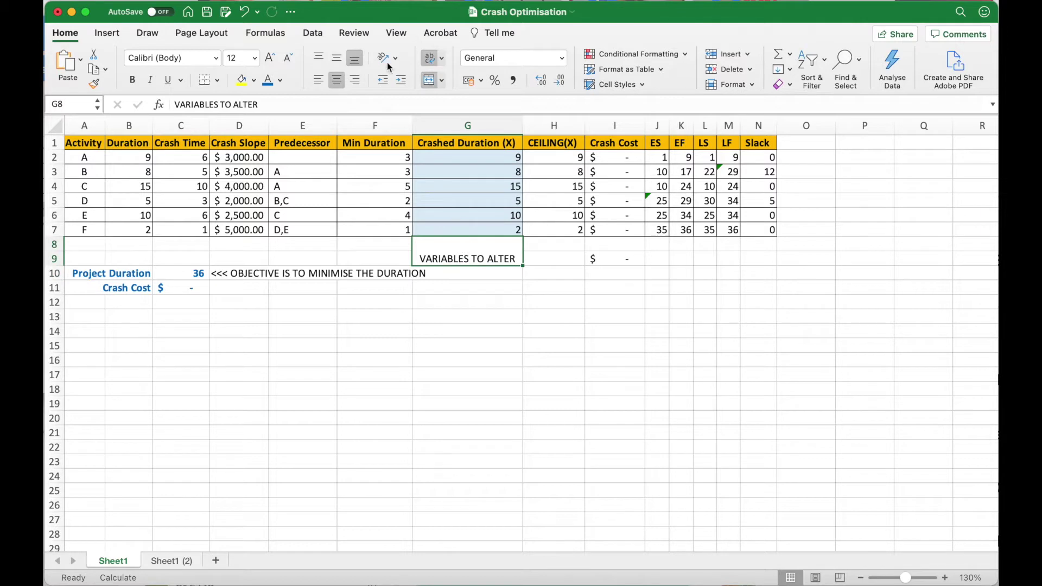
click(319, 57)
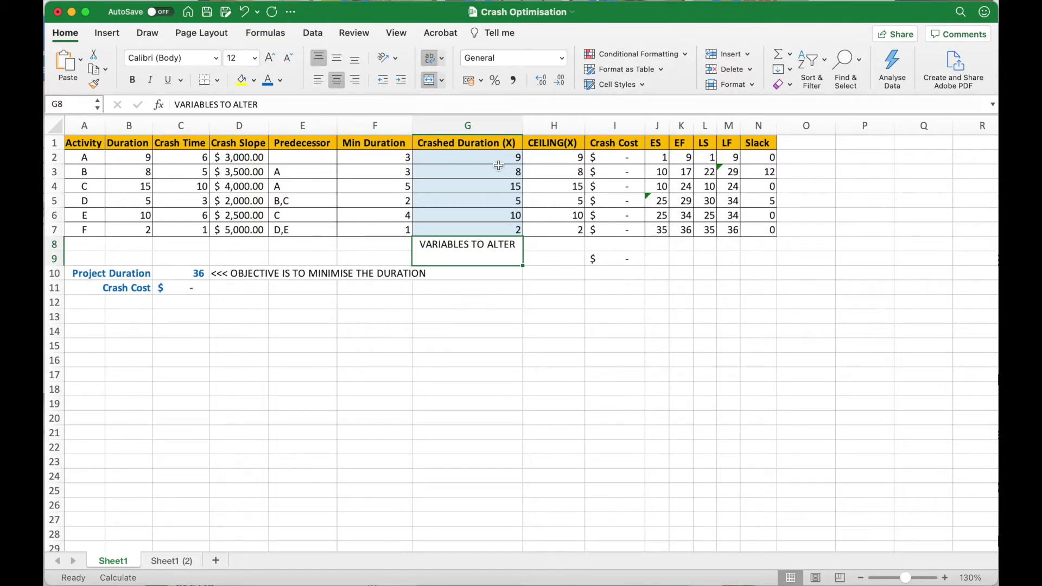
drag(498, 159, 492, 228)
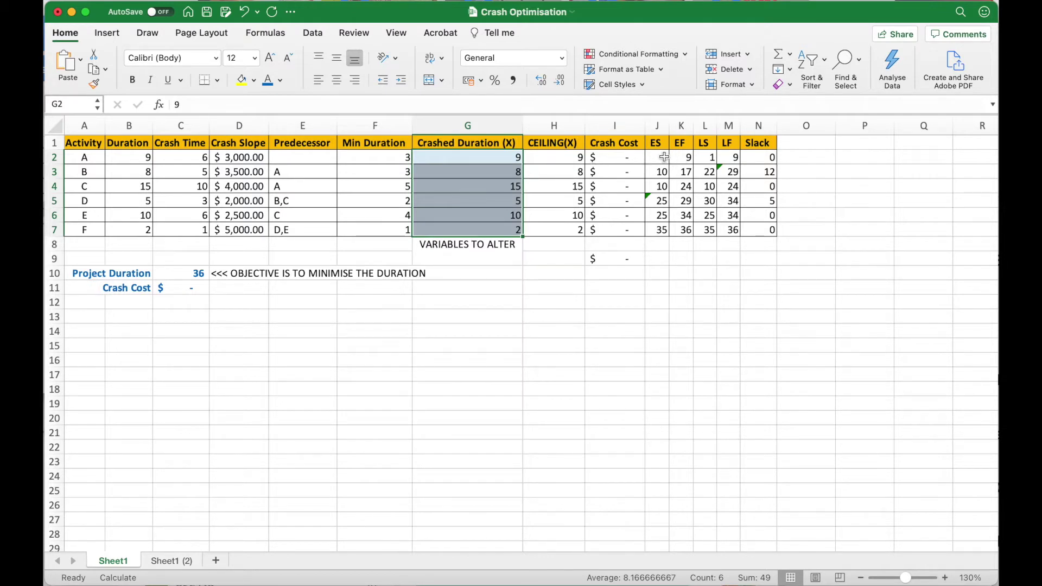
Check predecessors E3:E7, the CEILING formula in H2 and F2's =B2-C2, leaving them unchanged
click(281, 172)
drag(281, 172, 287, 229)
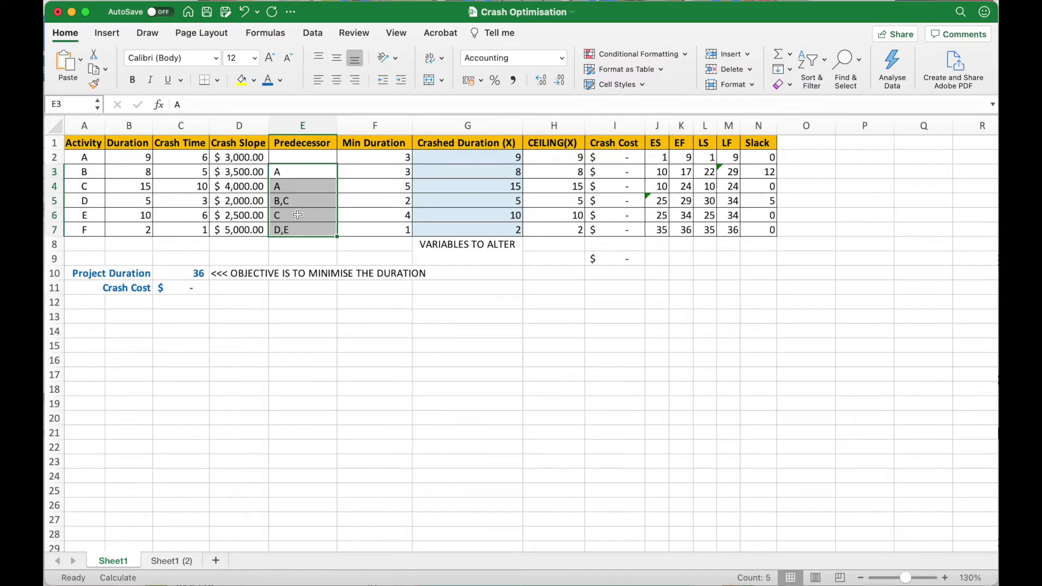
click(300, 215)
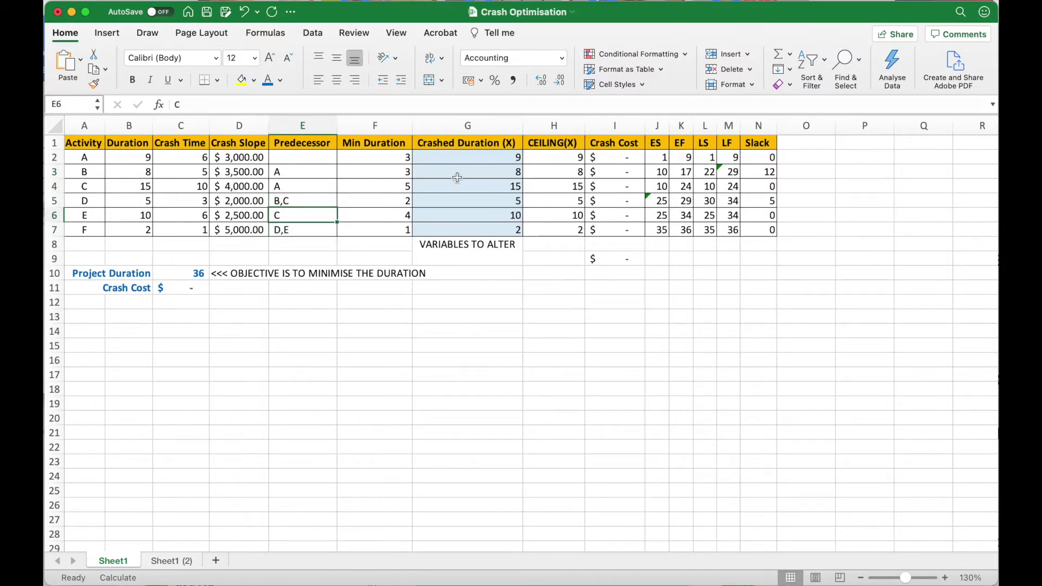
click(557, 158)
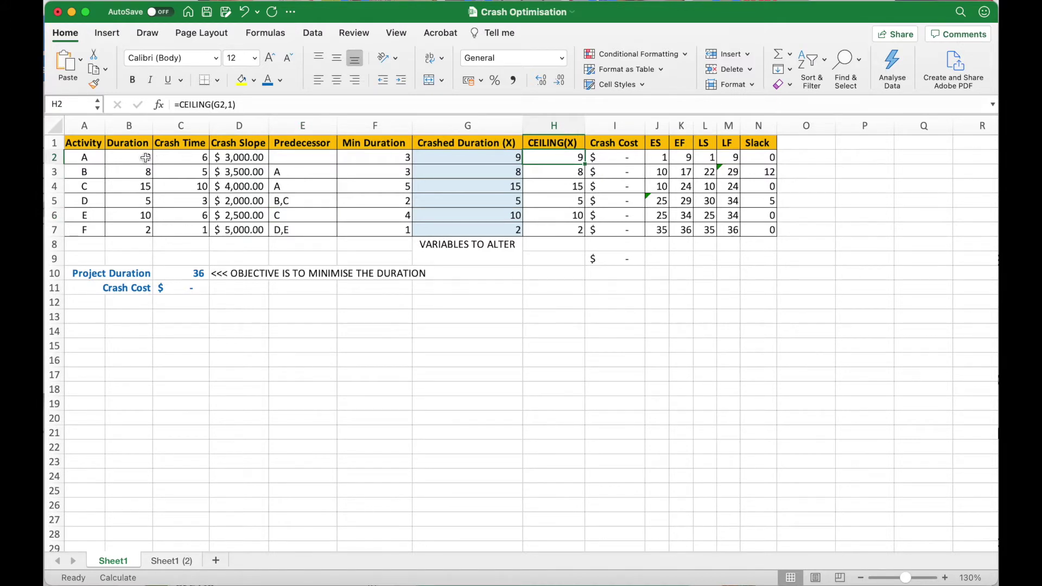
click(375, 157)
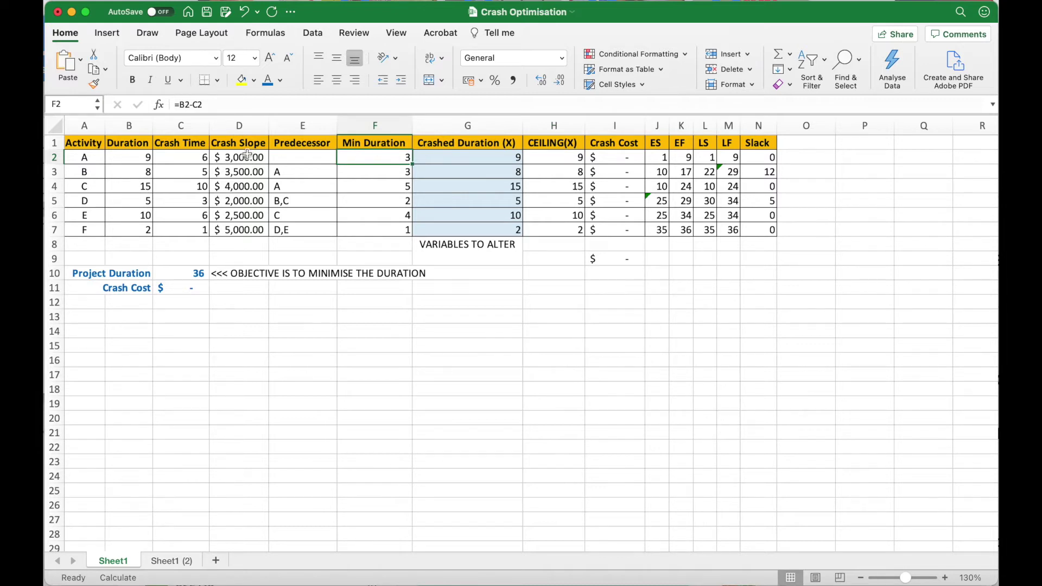
click(135, 159)
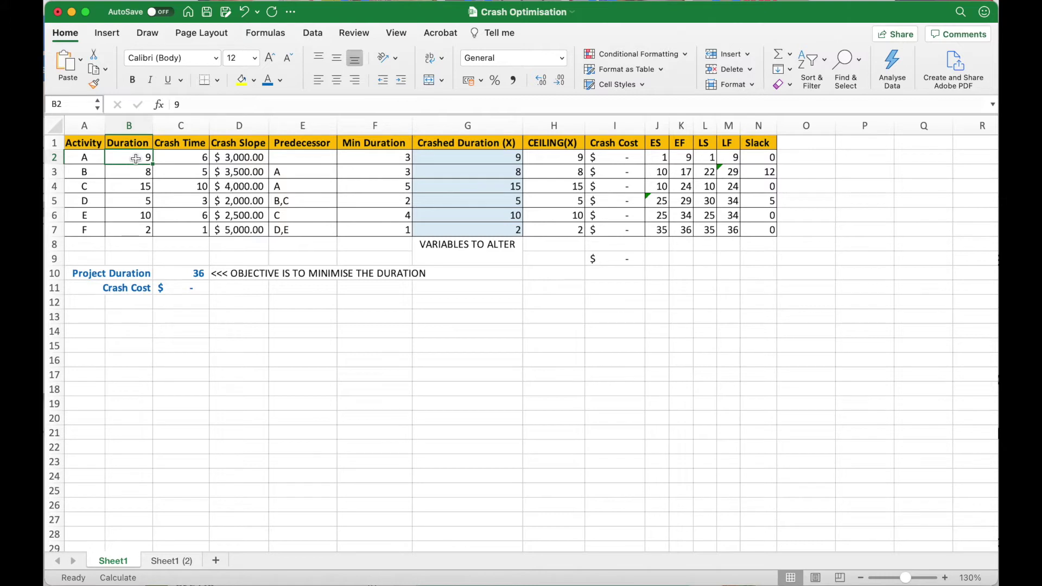
click(372, 160)
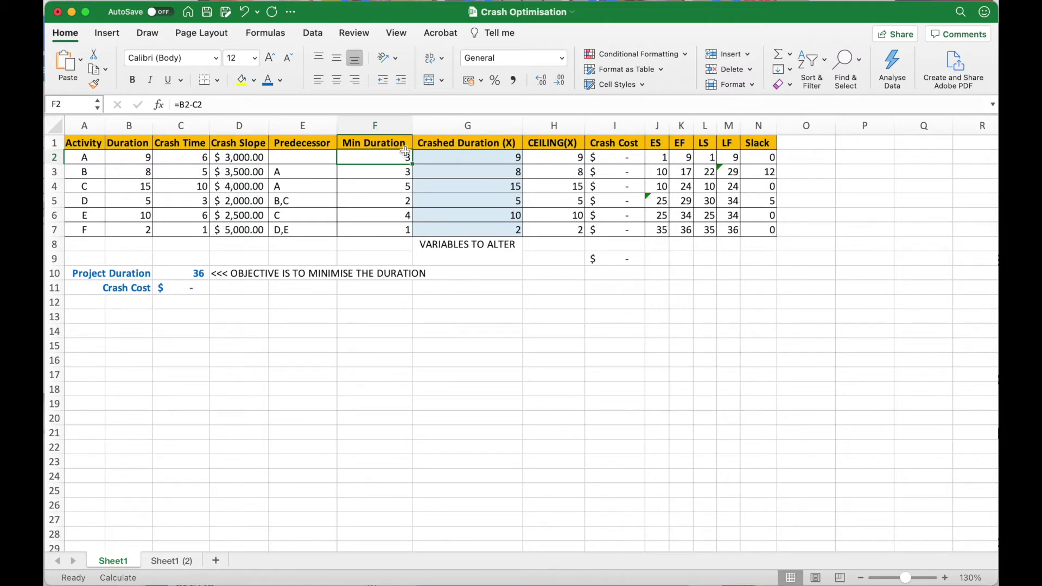
double_click(381, 157)
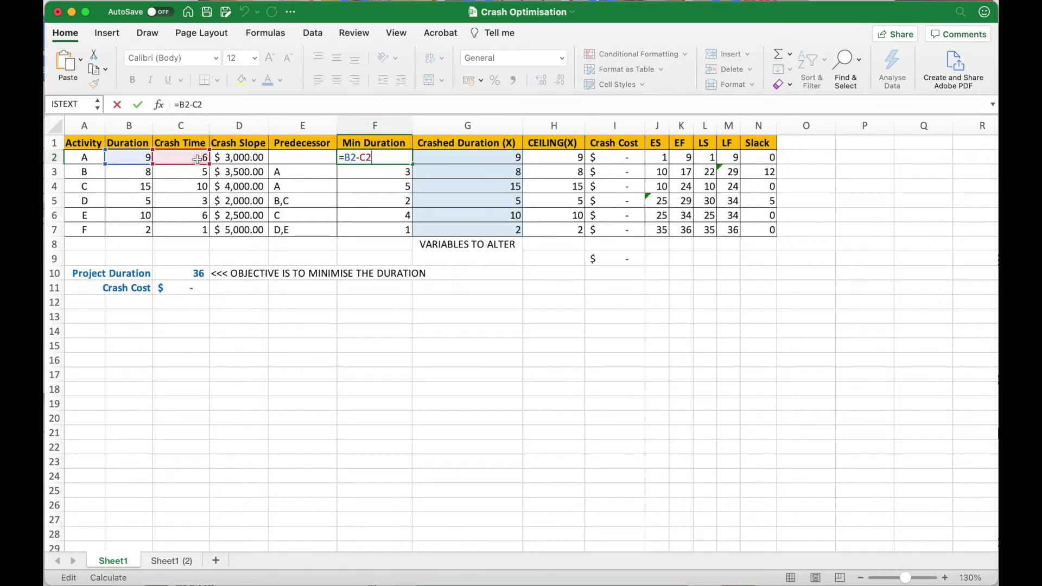
key(Return)
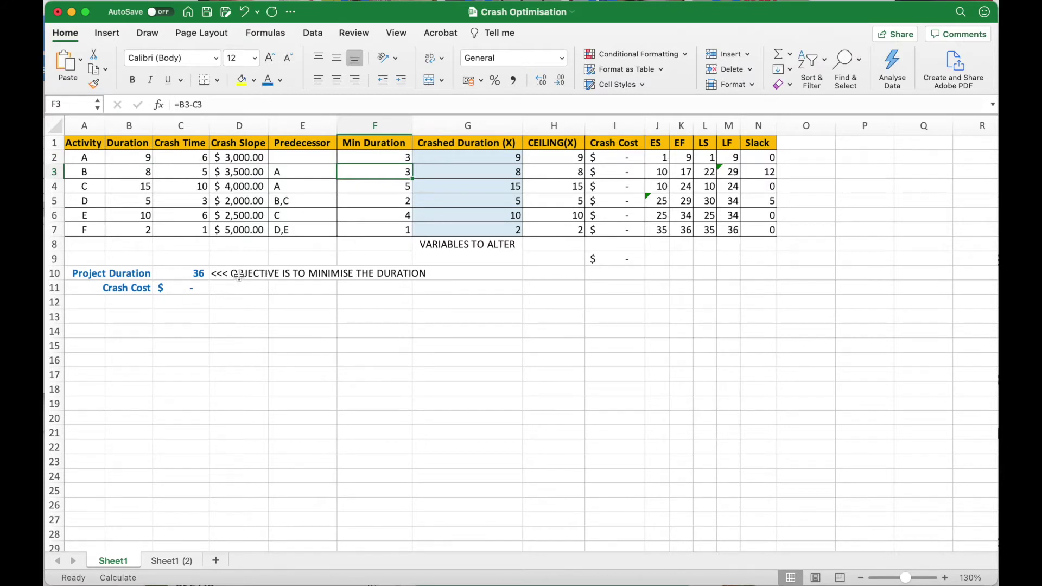
click(313, 34)
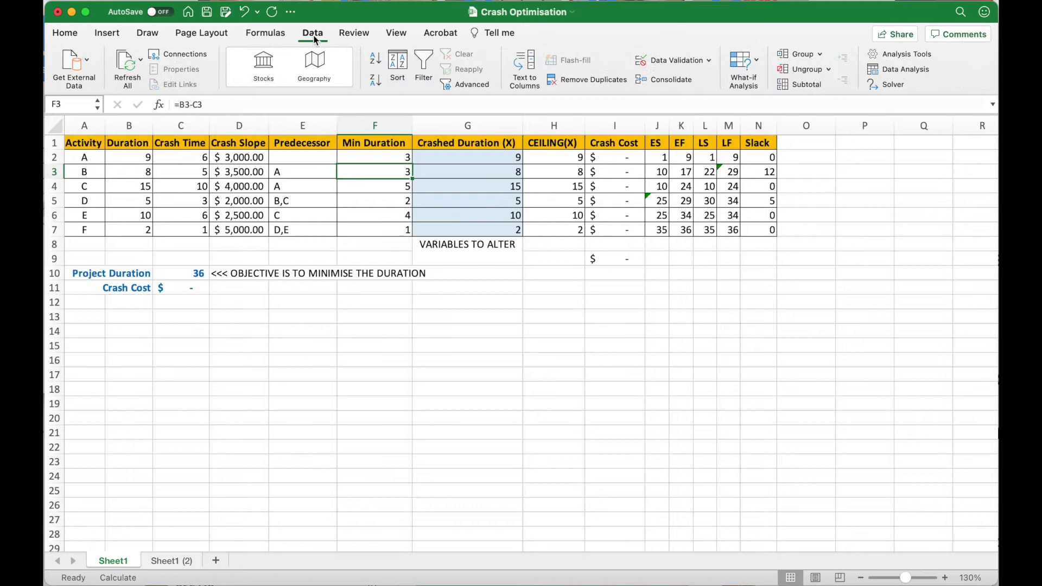
In Solver Parameters, set objective $C$10 to Min with variable cells $G$2:$G$7
click(890, 86)
drag(728, 150, 930, 148)
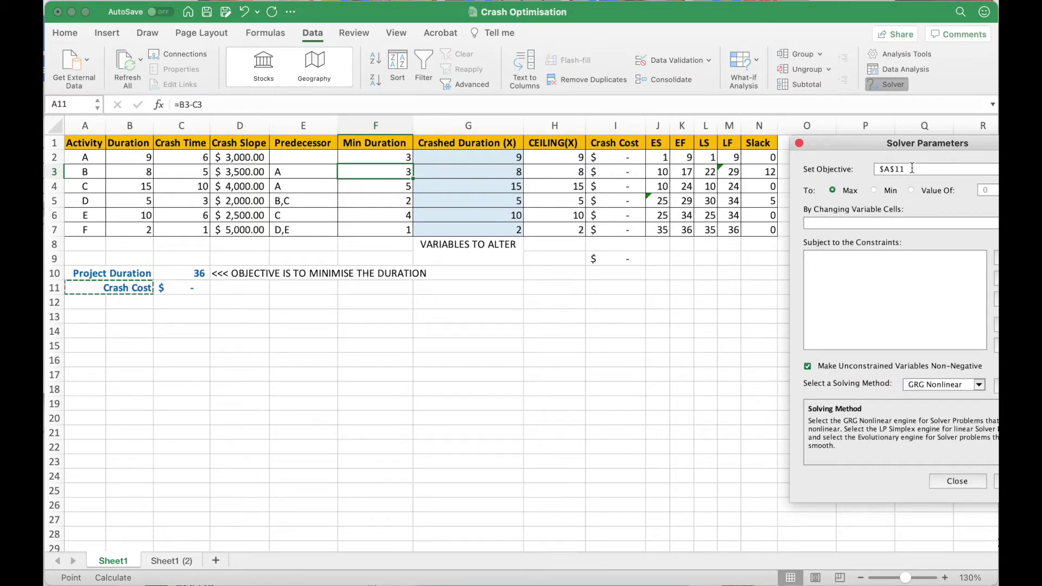
click(195, 274)
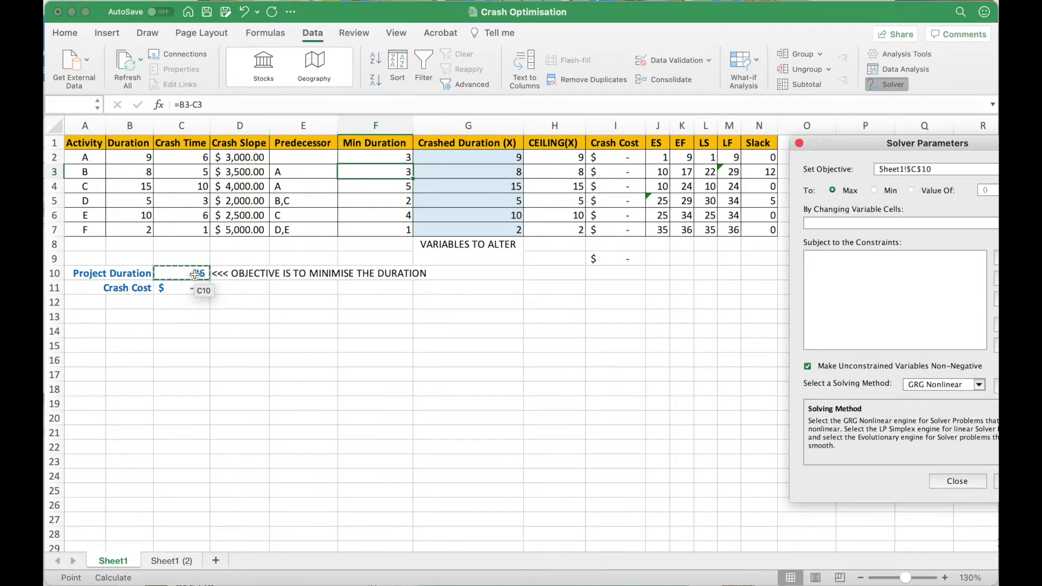
click(873, 191)
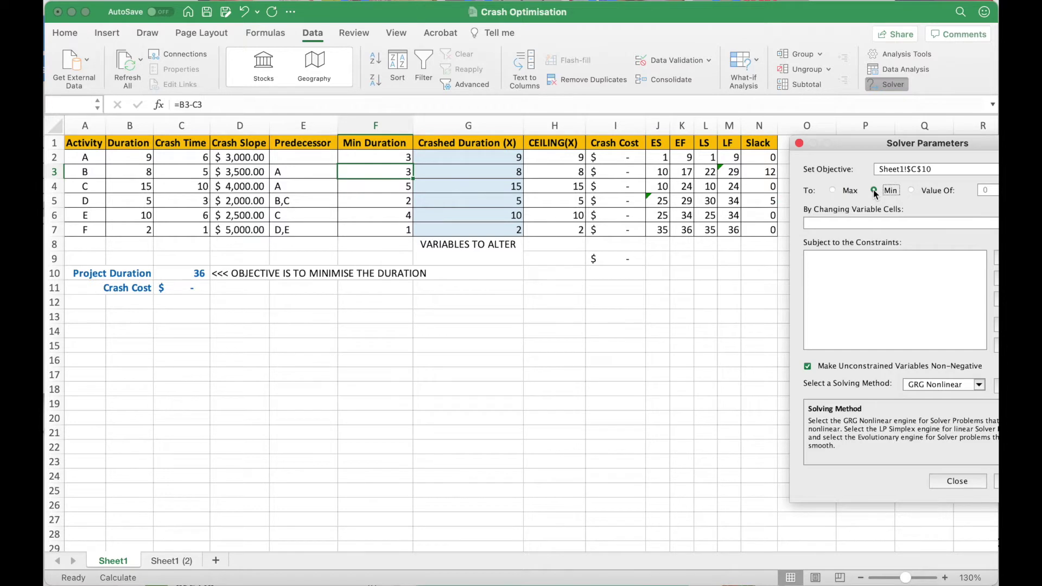
drag(899, 145, 782, 141)
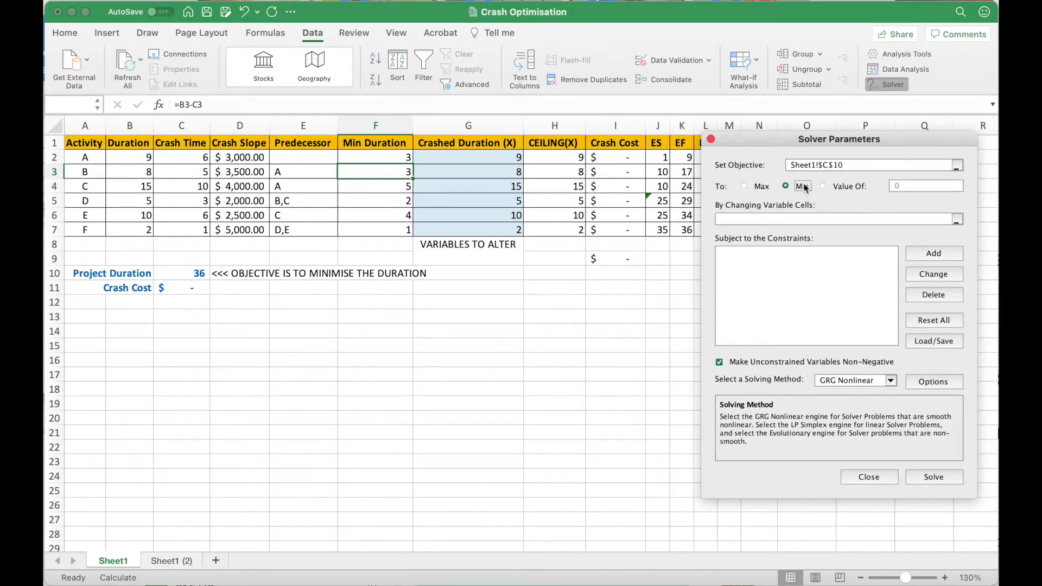
click(841, 164)
click(198, 273)
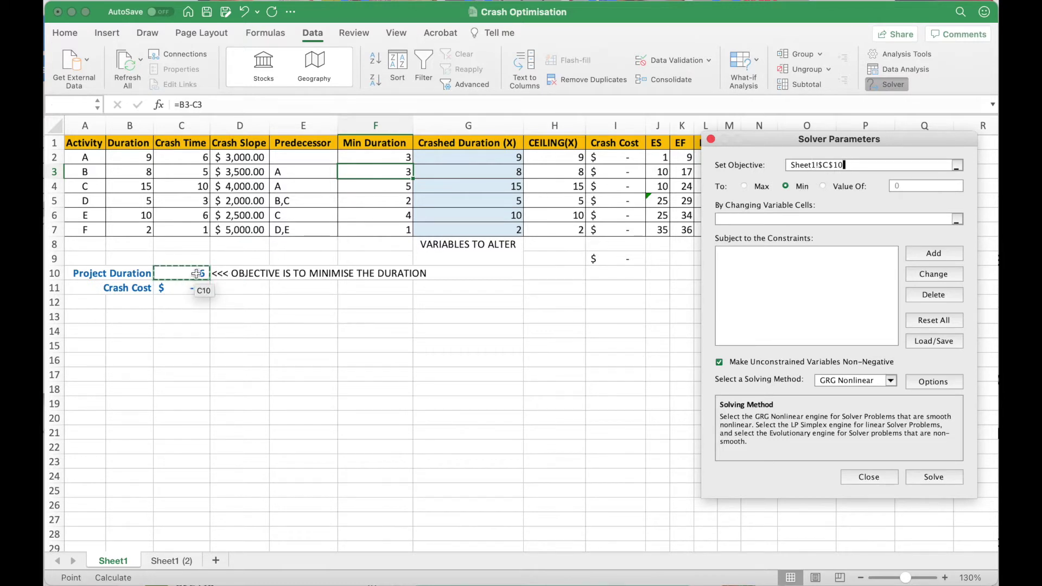
click(749, 219)
drag(488, 159, 488, 226)
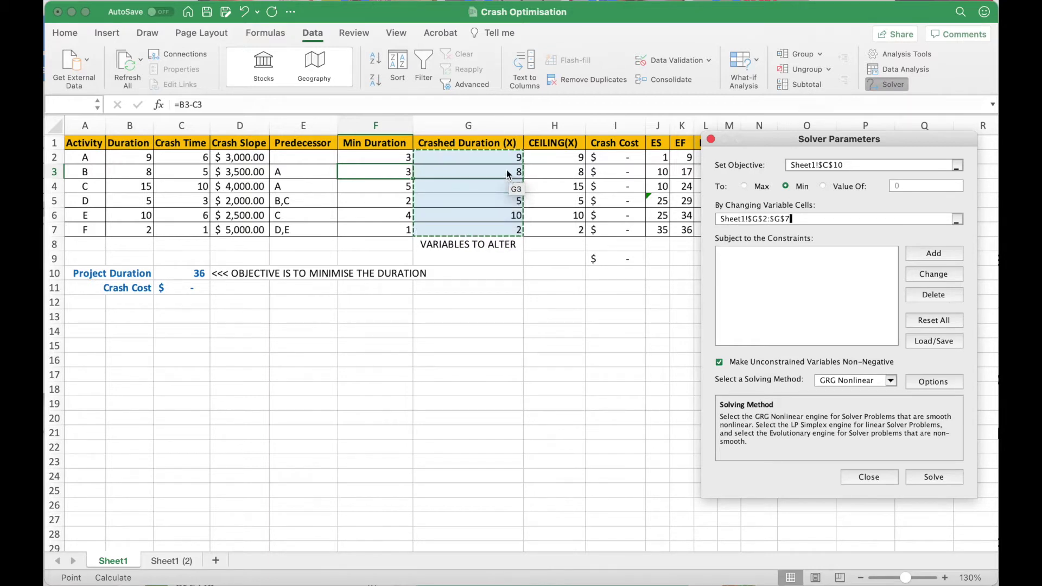
click(779, 268)
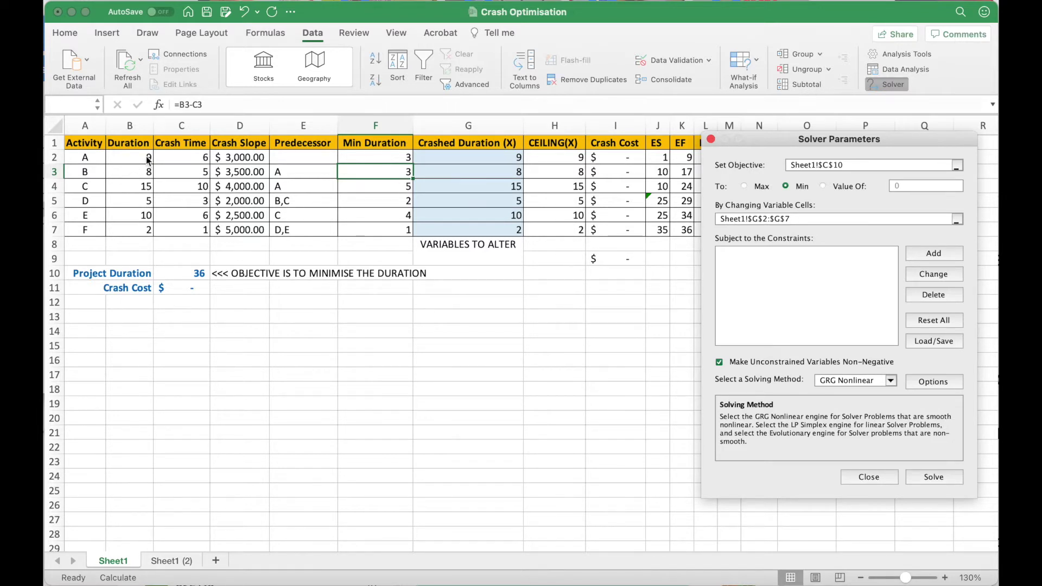
Add Solver constraints G2 ≤ B2 and G2 ≥ F2
click(927, 255)
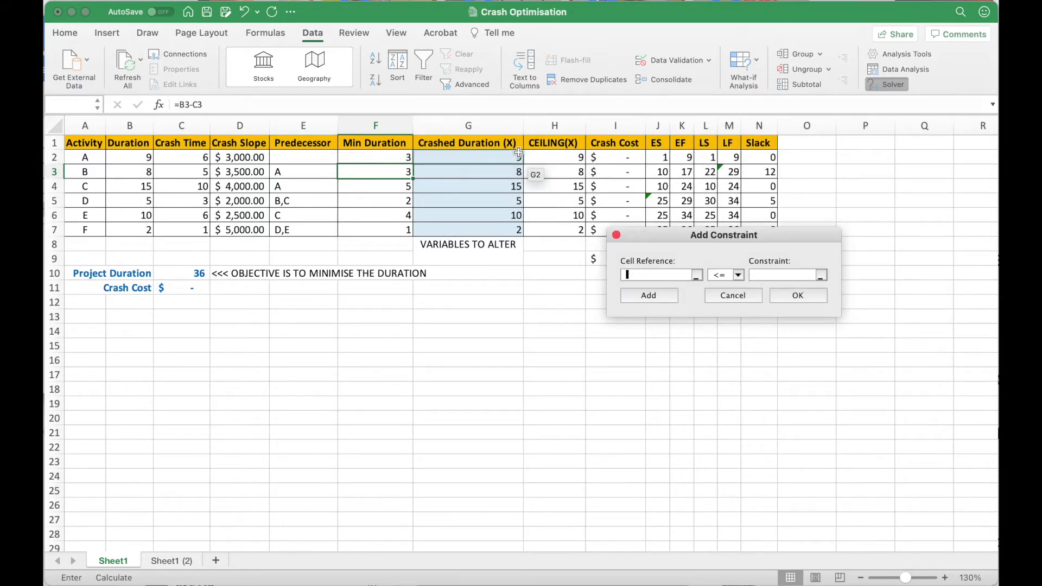
click(493, 156)
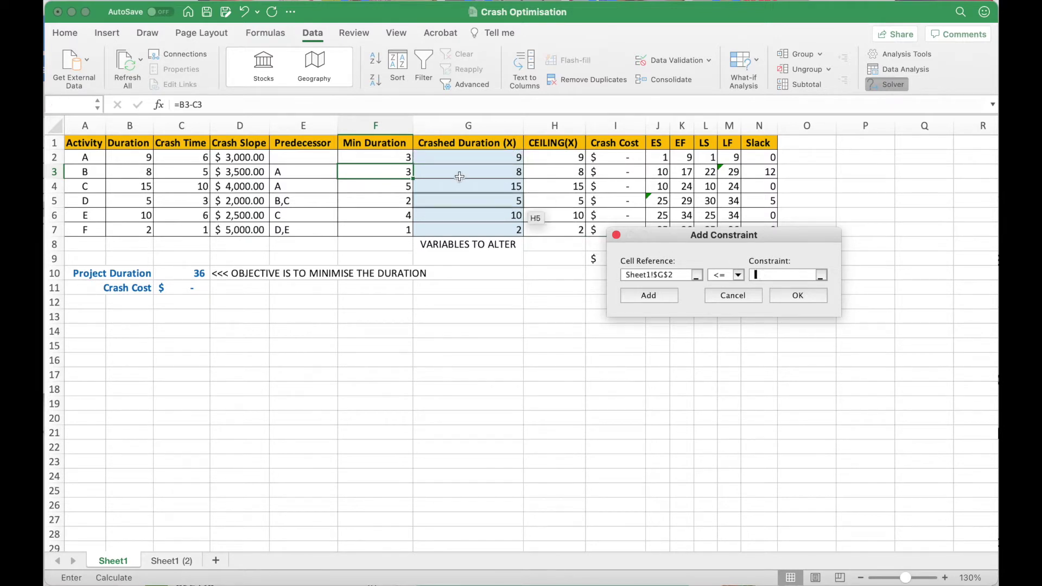
click(138, 157)
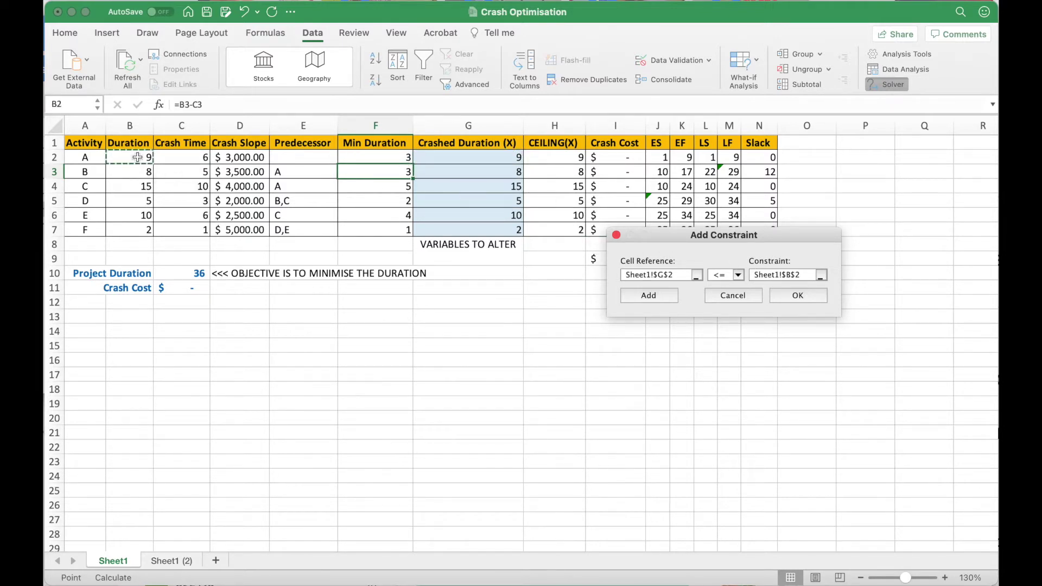
click(673, 293)
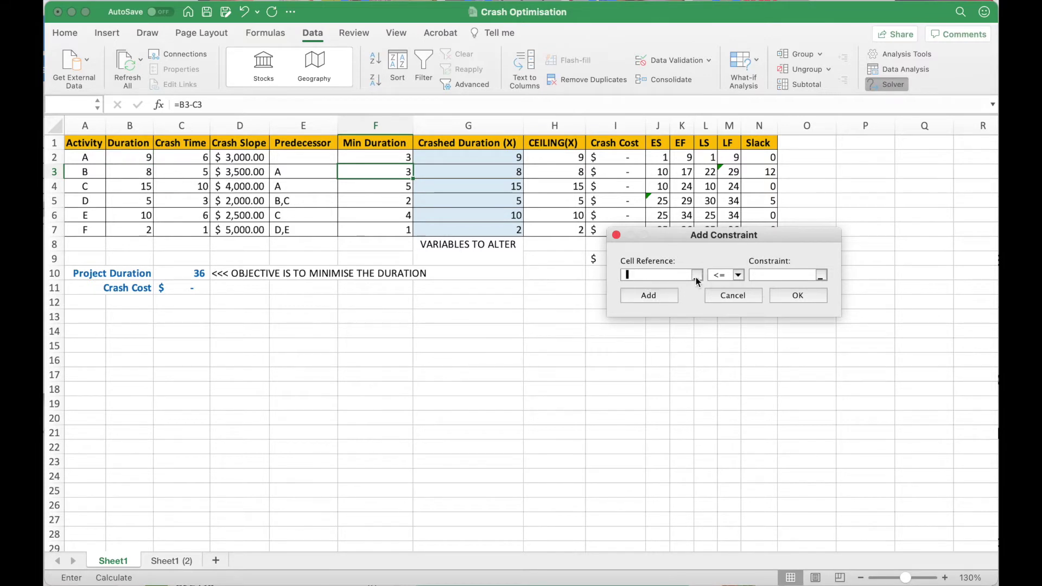
click(506, 157)
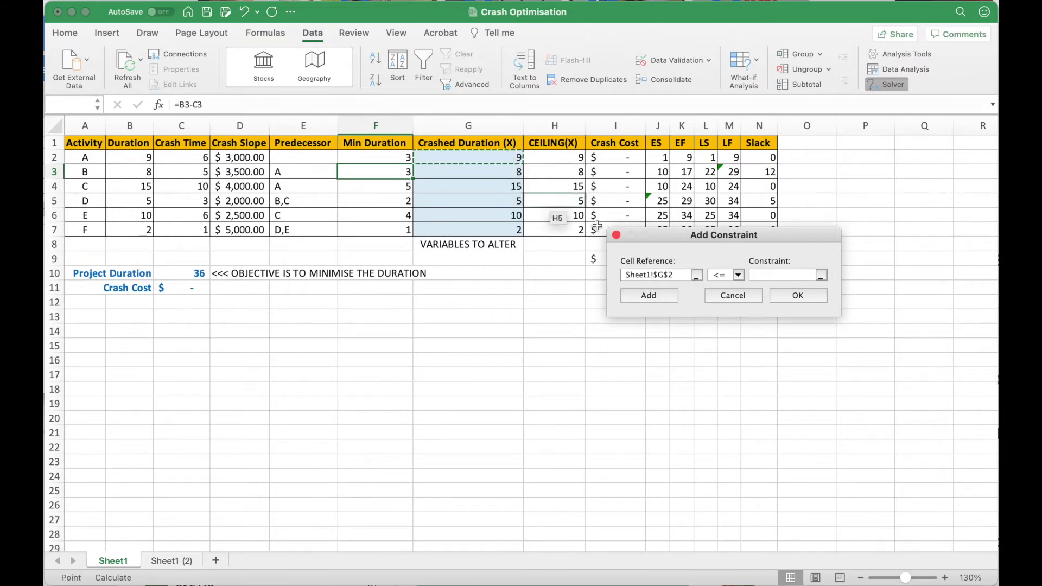
click(738, 275)
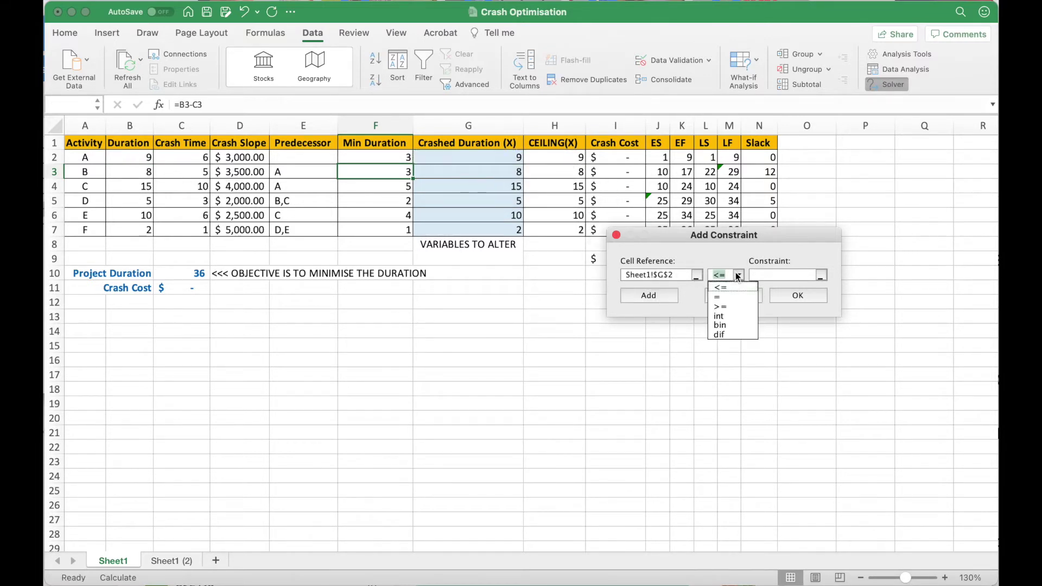
click(731, 306)
click(390, 158)
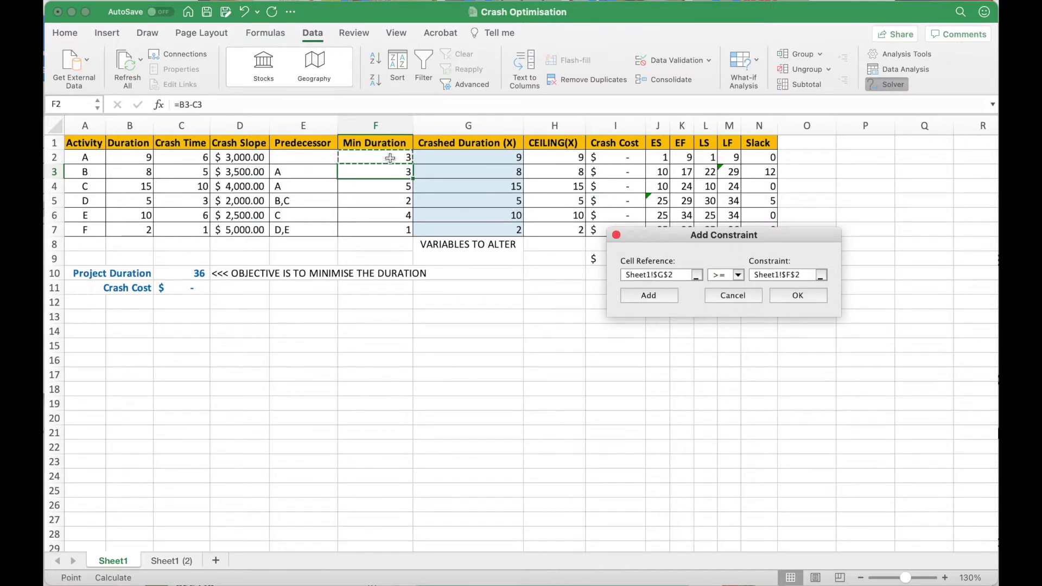
click(661, 298)
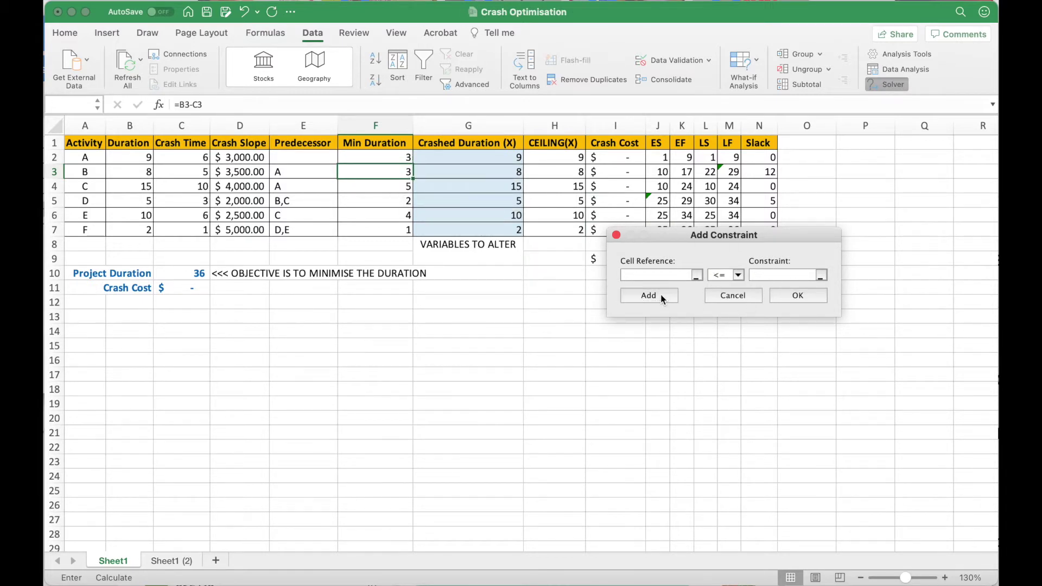
Add constraints G3 ≤ B3 and G3 ≥ F3
click(511, 173)
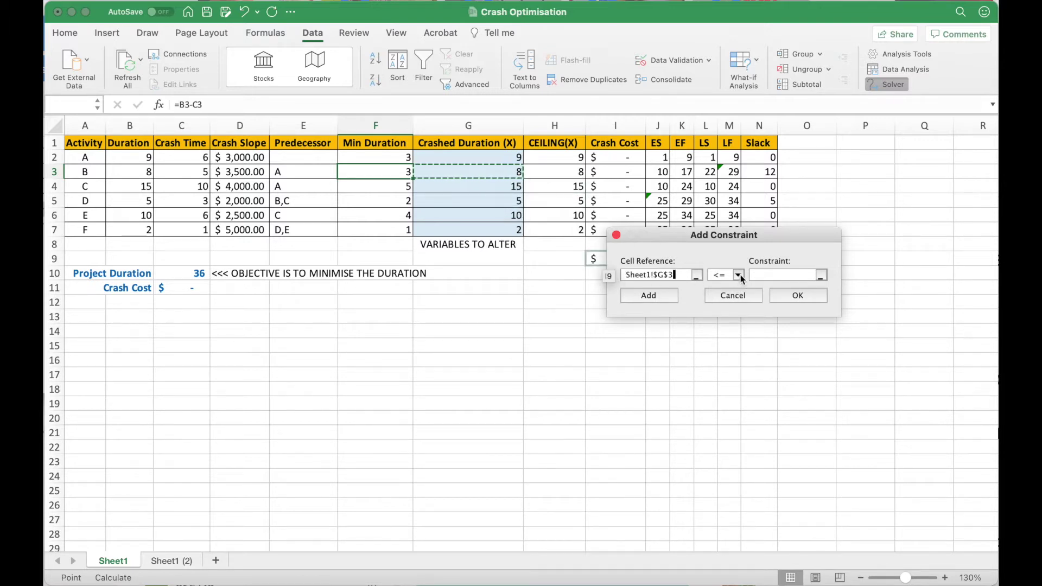
click(775, 275)
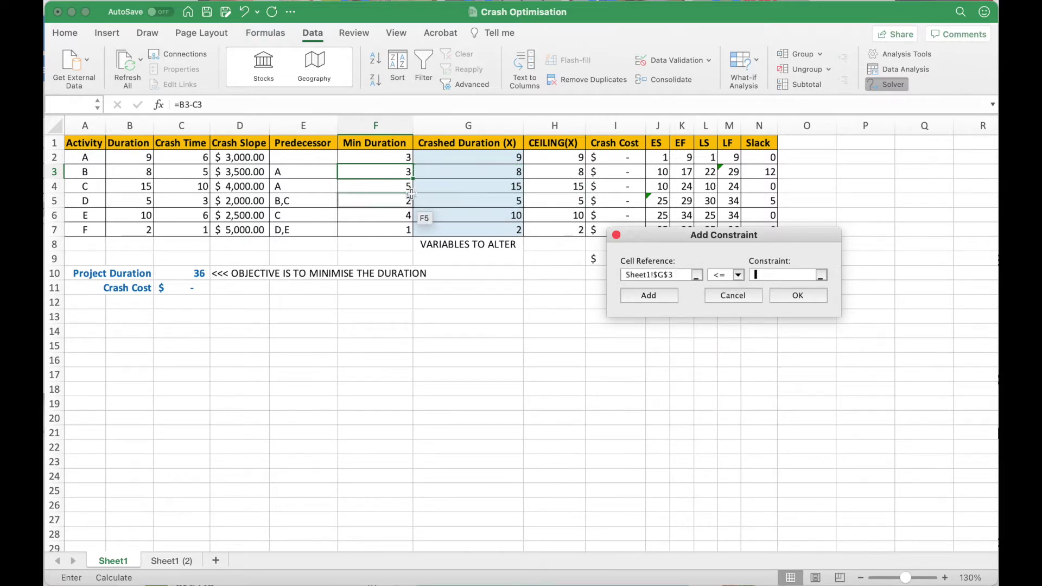
click(132, 175)
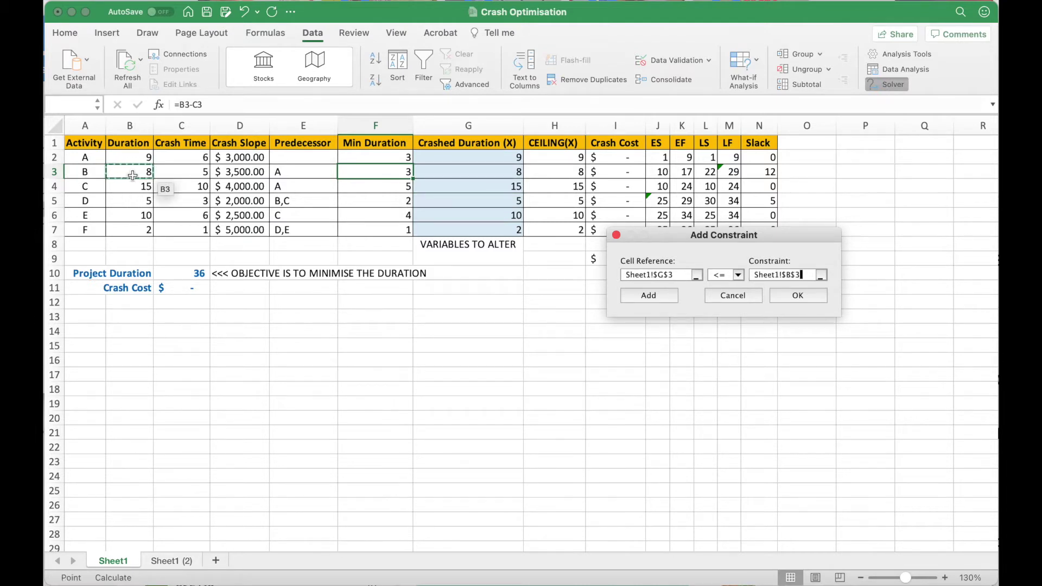
click(667, 296)
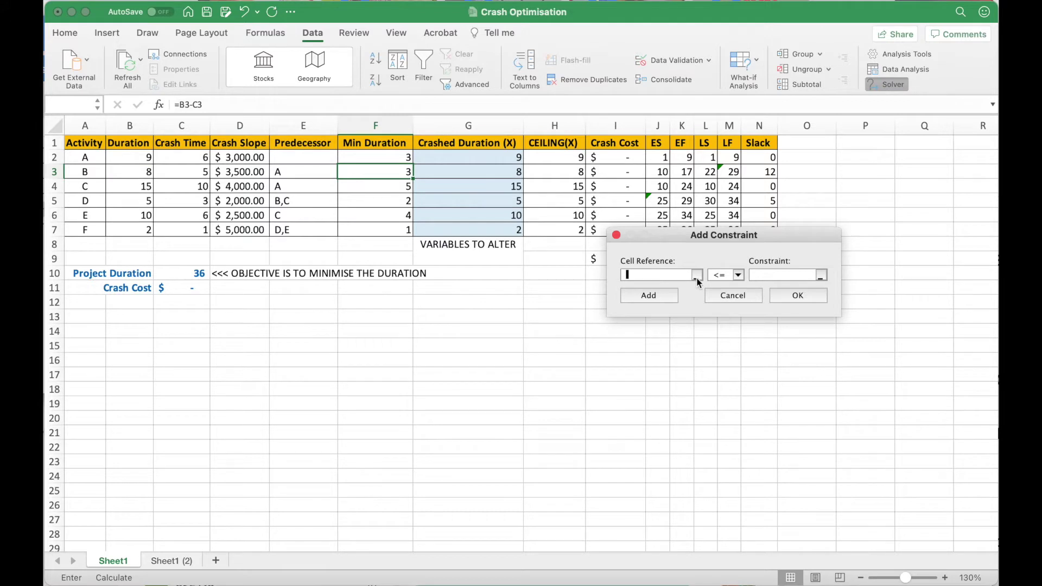
click(698, 281)
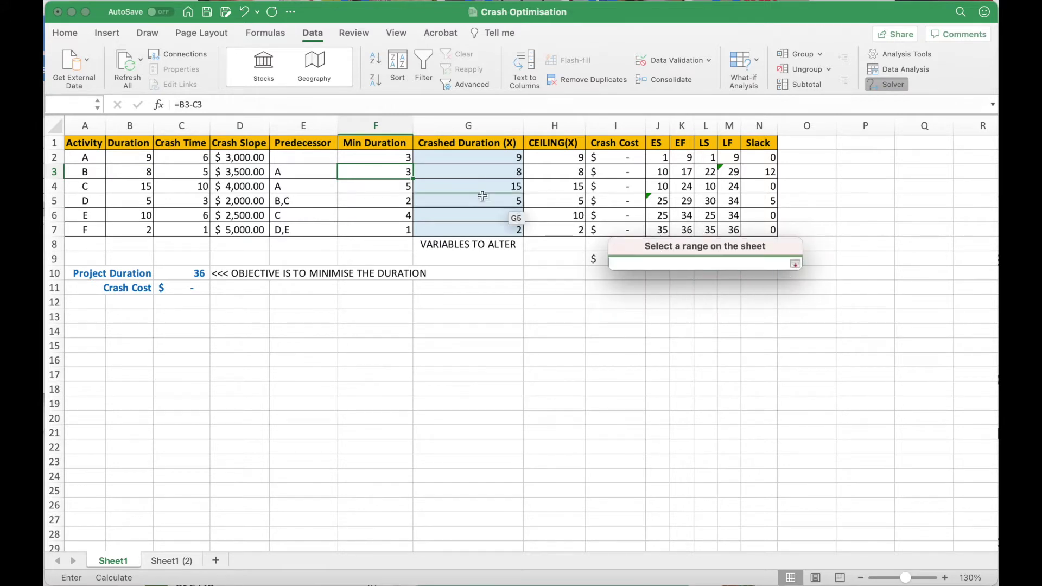
click(477, 171)
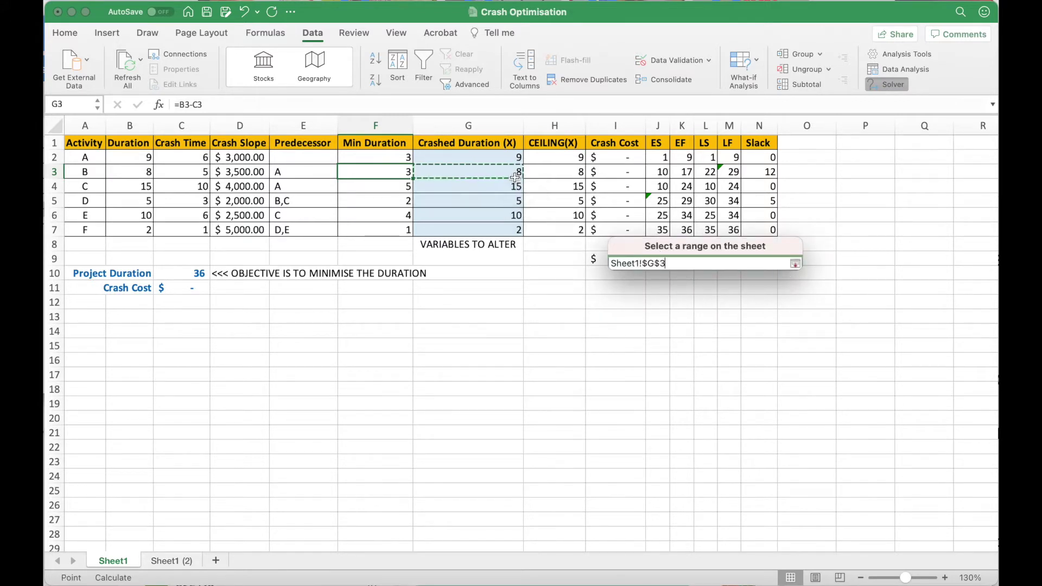
click(794, 264)
click(737, 275)
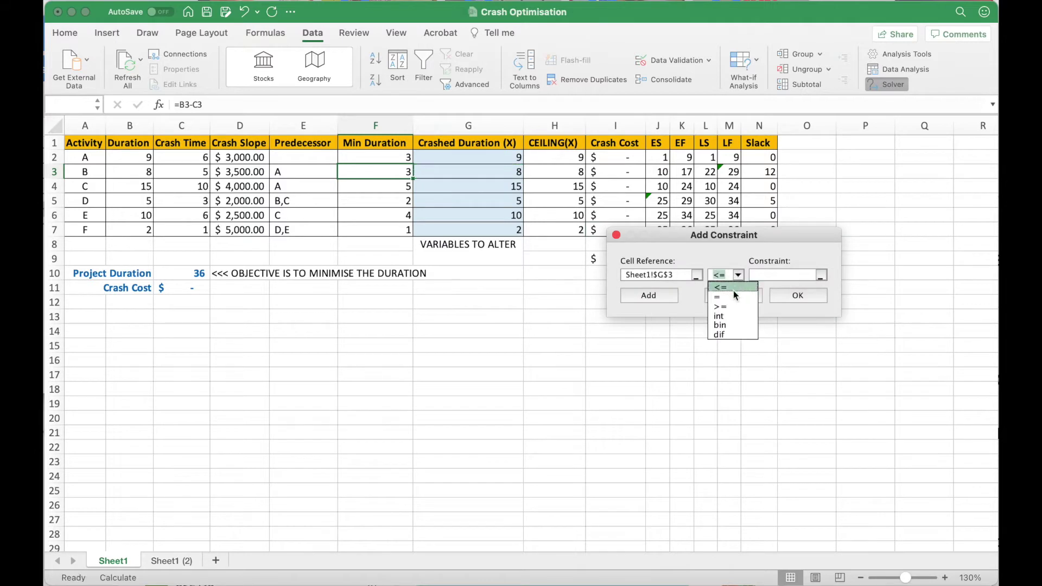
click(731, 306)
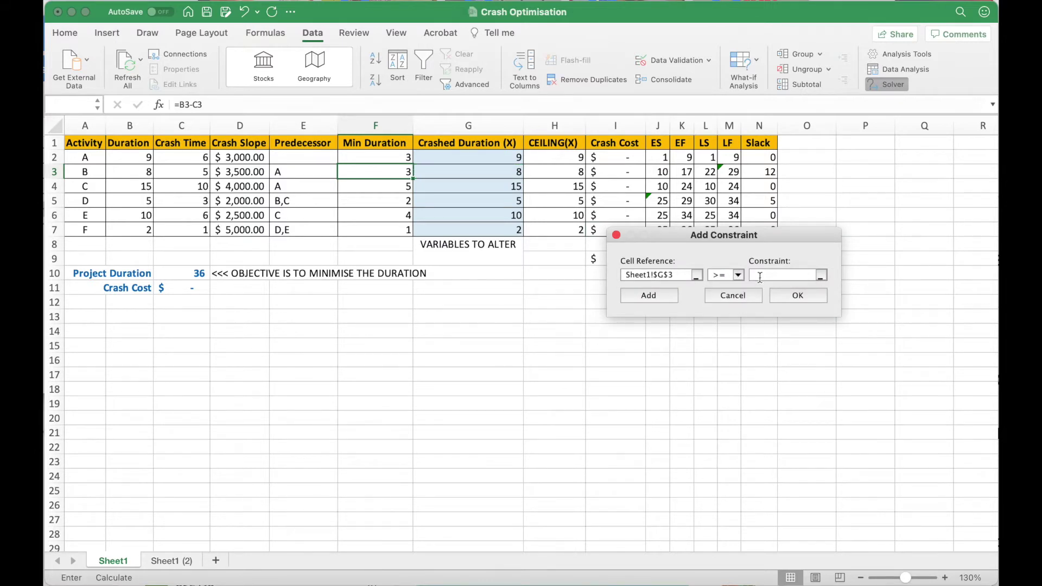
click(398, 173)
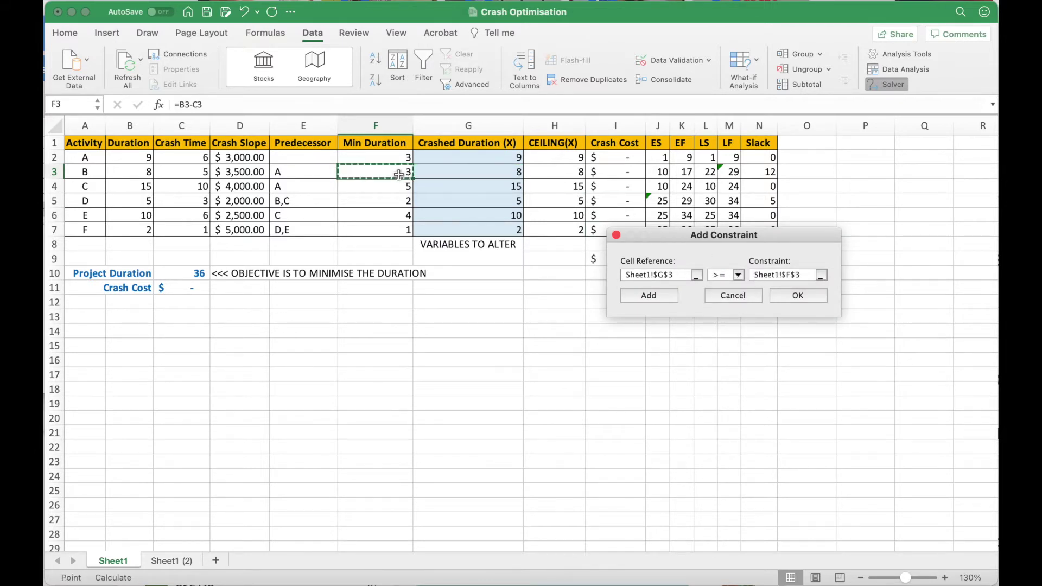
click(663, 293)
Add H4 ≤ B4 and G4 ≥ F4, then enter G5 ≤ B5
click(567, 186)
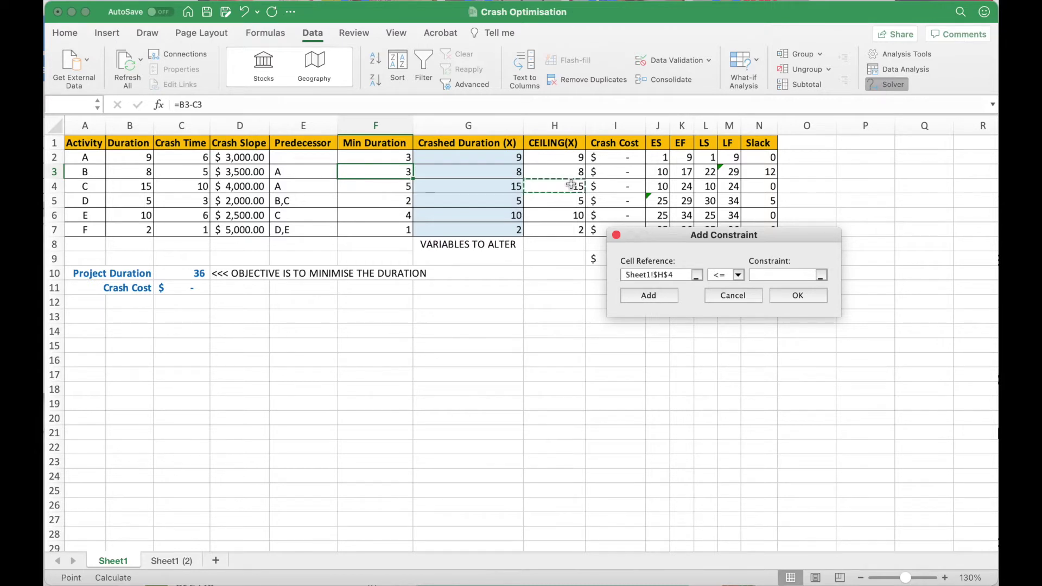
click(770, 275)
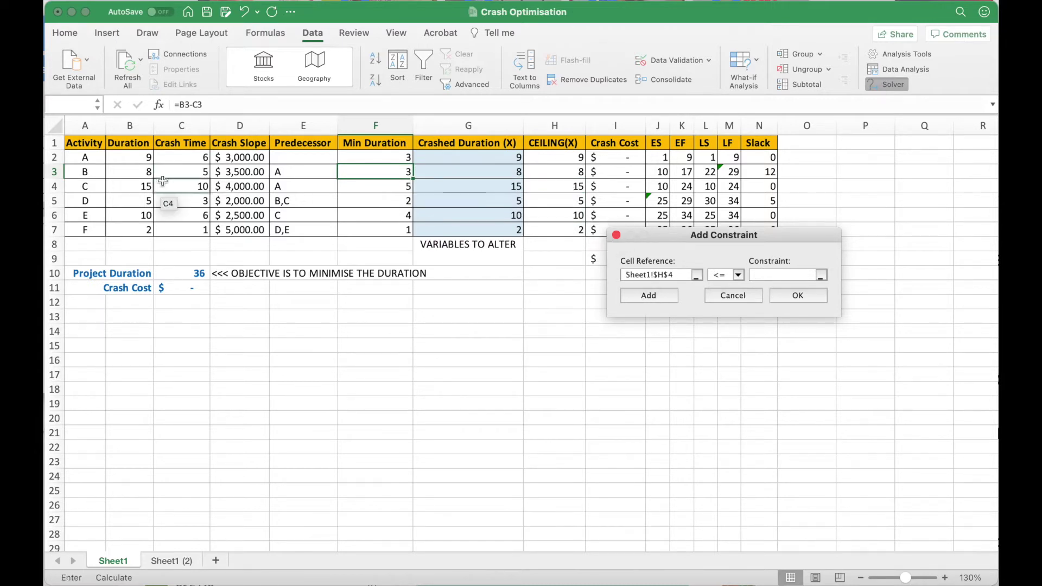
click(140, 185)
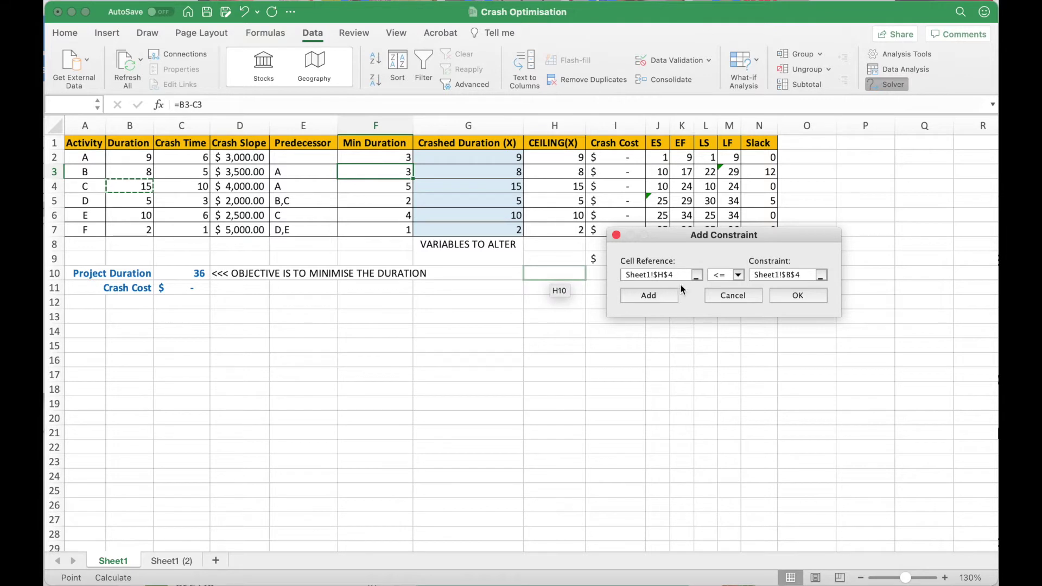
click(662, 296)
click(515, 186)
click(738, 275)
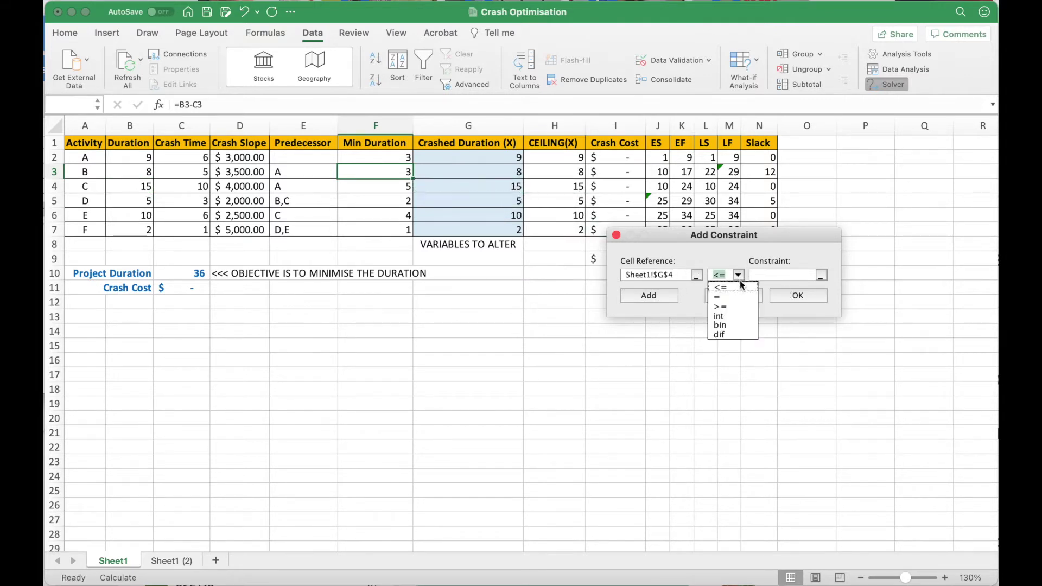
click(737, 305)
click(404, 187)
click(650, 296)
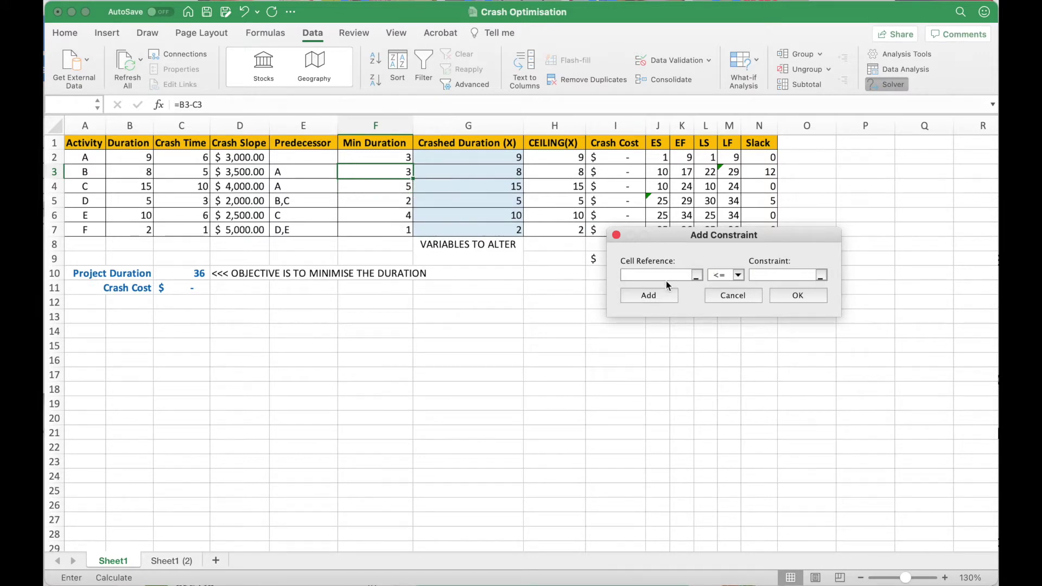
click(509, 204)
click(762, 276)
click(129, 201)
Save G5 ≤ B5 and add the constraint G5 ≥ F5
click(659, 296)
click(513, 201)
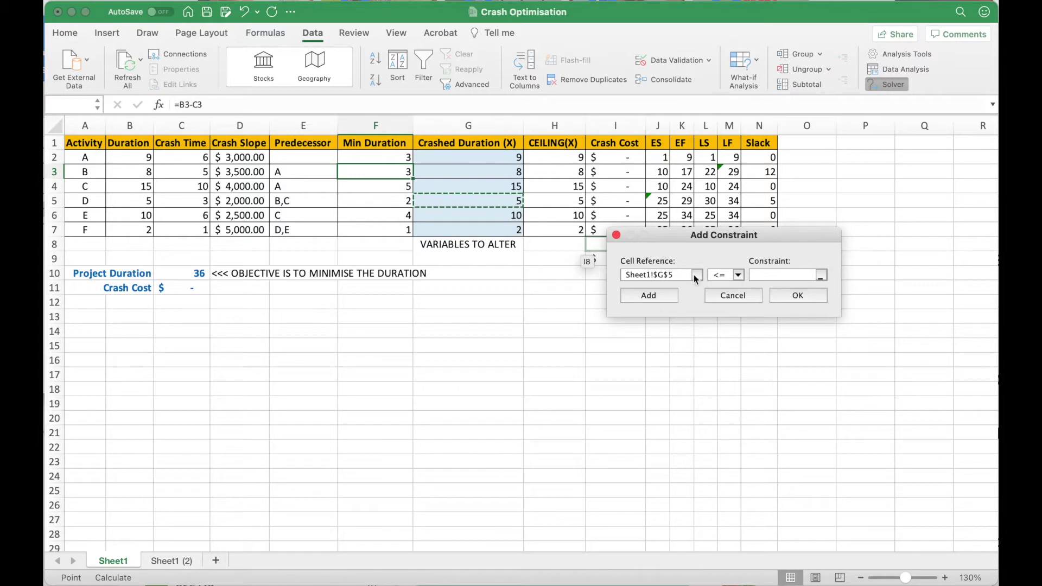
click(737, 275)
click(728, 308)
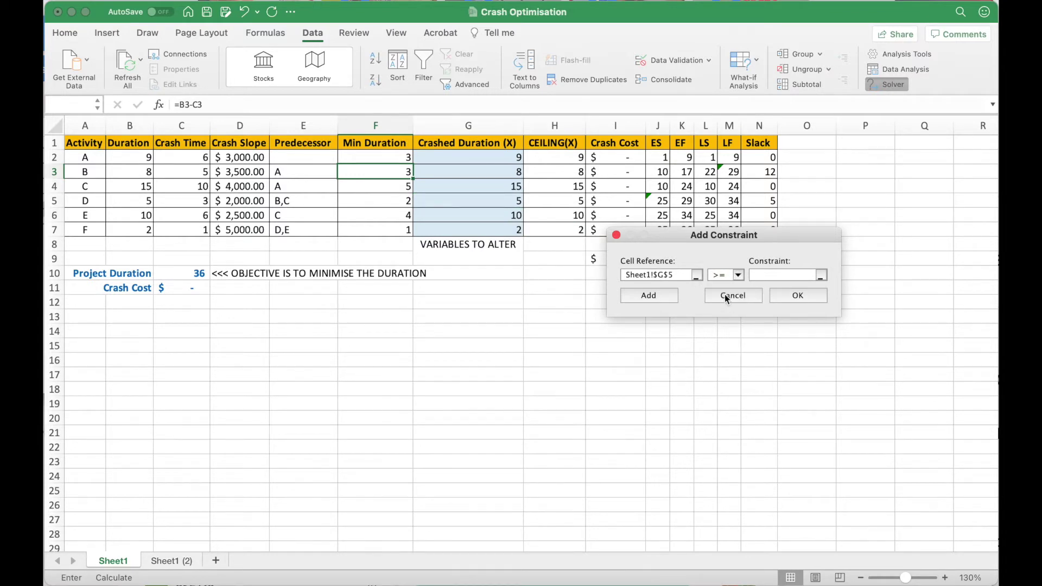
click(396, 201)
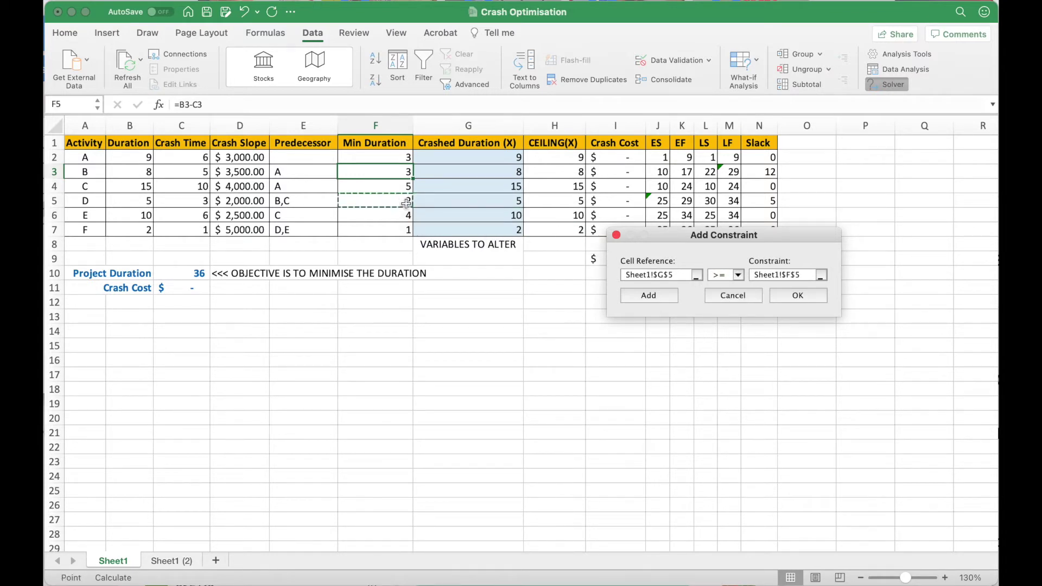
click(659, 294)
Add constraints G6 ≤ B6 and G6 ≥ F6
click(510, 216)
key(Tab)
key(Tab)
click(120, 216)
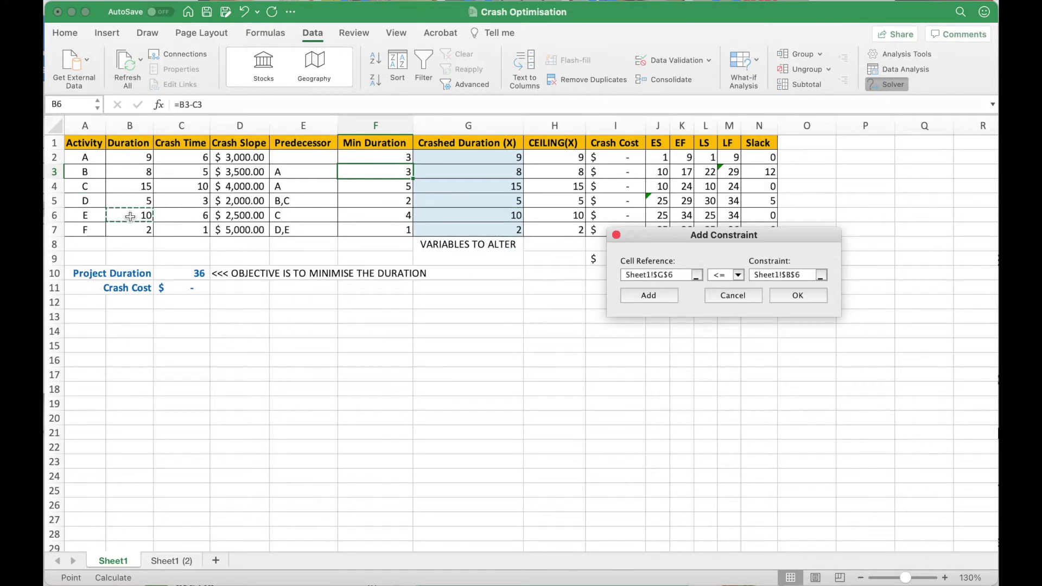
click(656, 297)
click(496, 217)
click(739, 275)
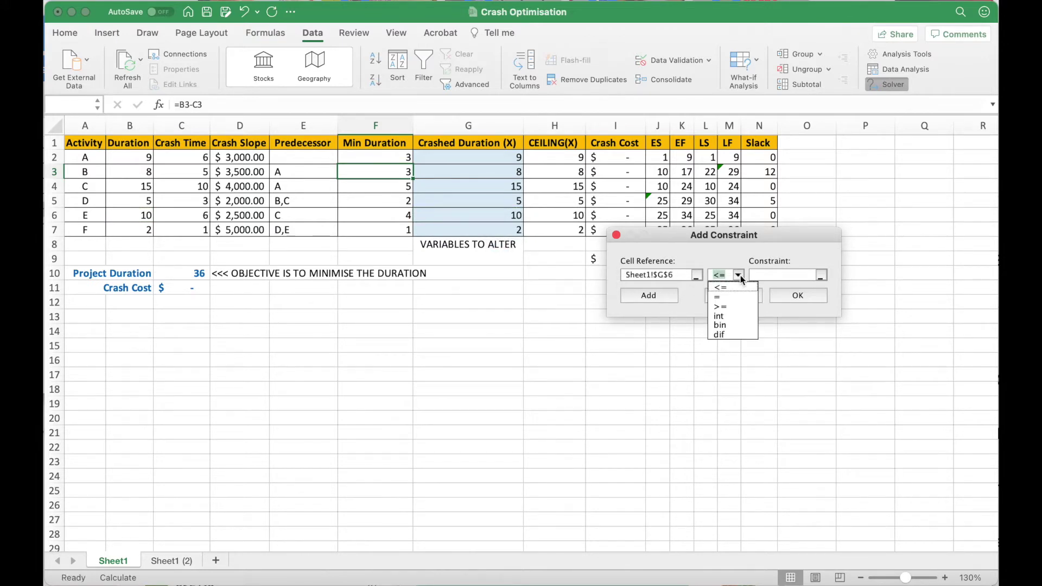
click(727, 307)
click(403, 213)
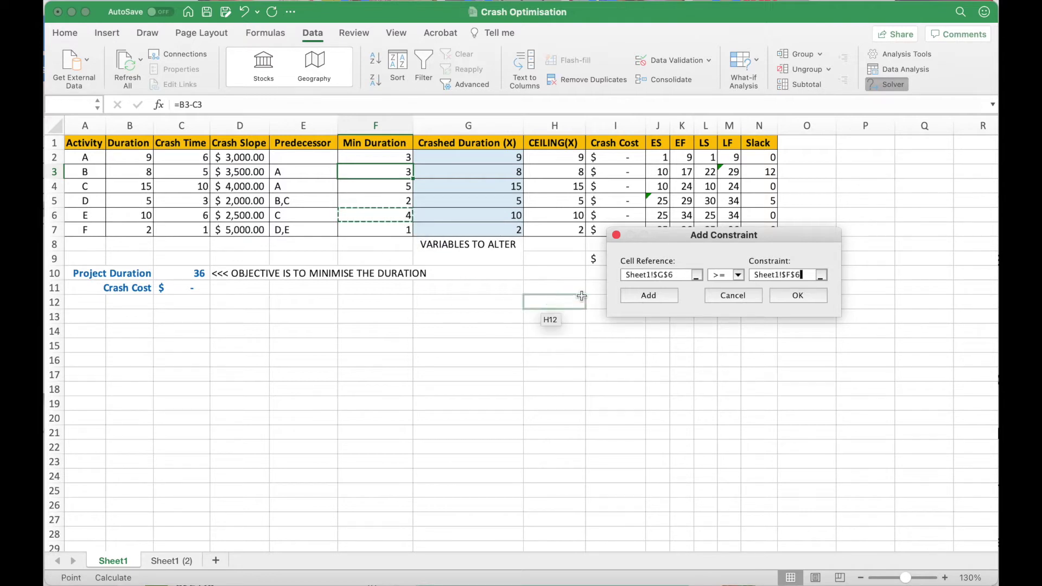
click(655, 295)
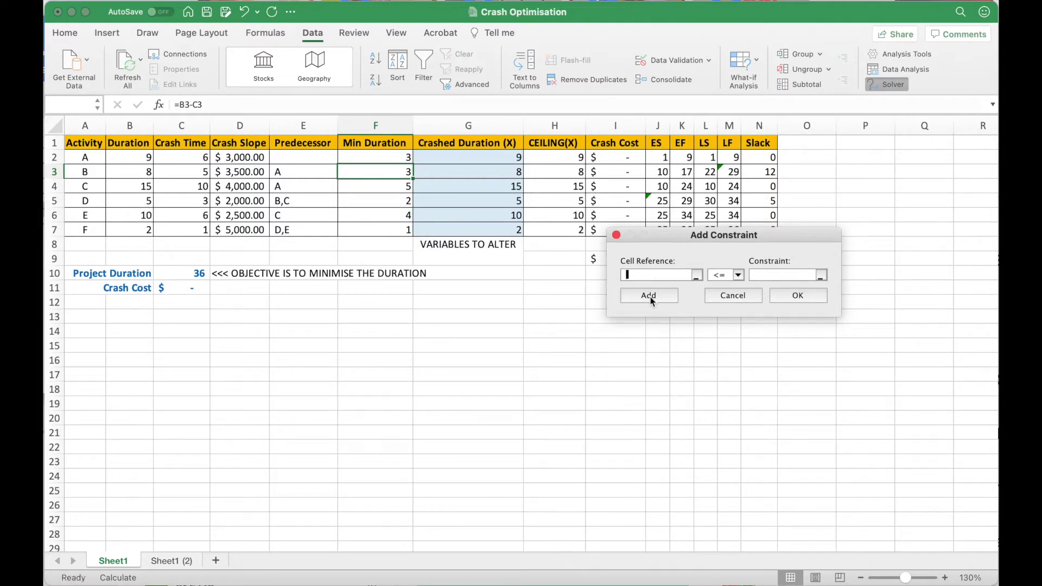
Add G7 ≤ B7 and G7 ≥ F7, completing the constraint list
click(518, 230)
click(753, 277)
click(130, 230)
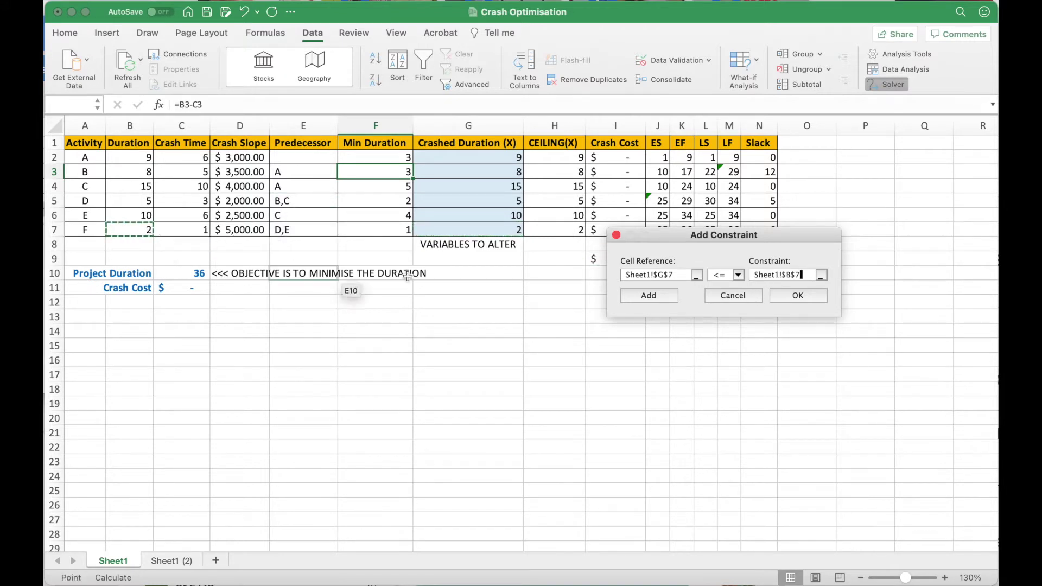
click(667, 295)
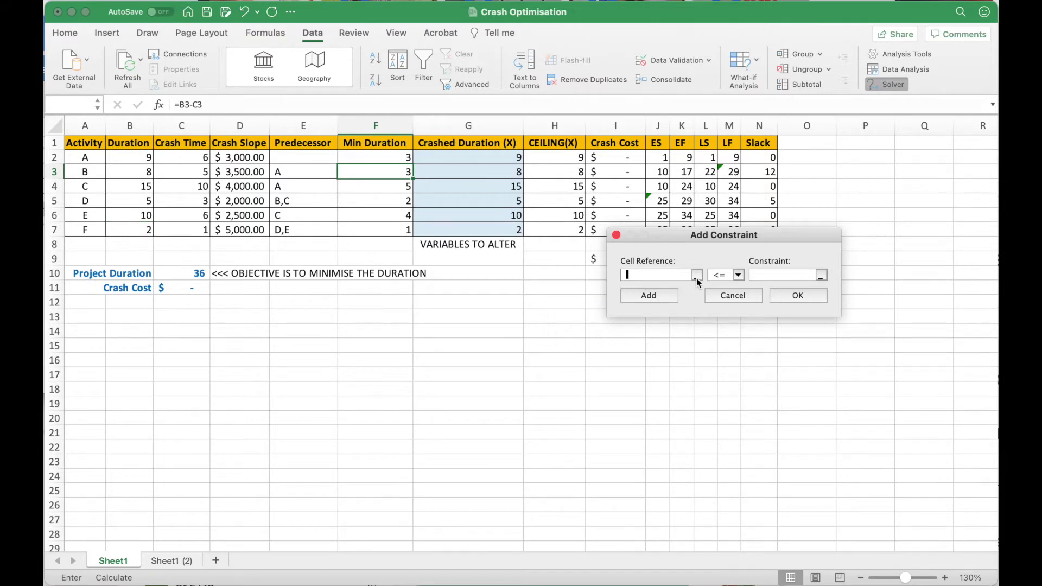
click(696, 276)
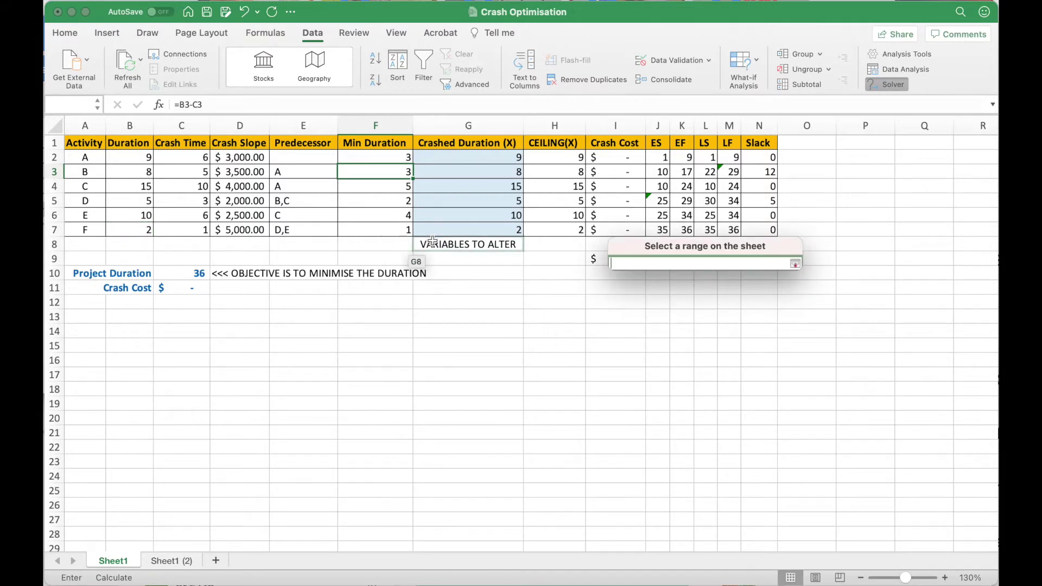
click(472, 230)
click(796, 263)
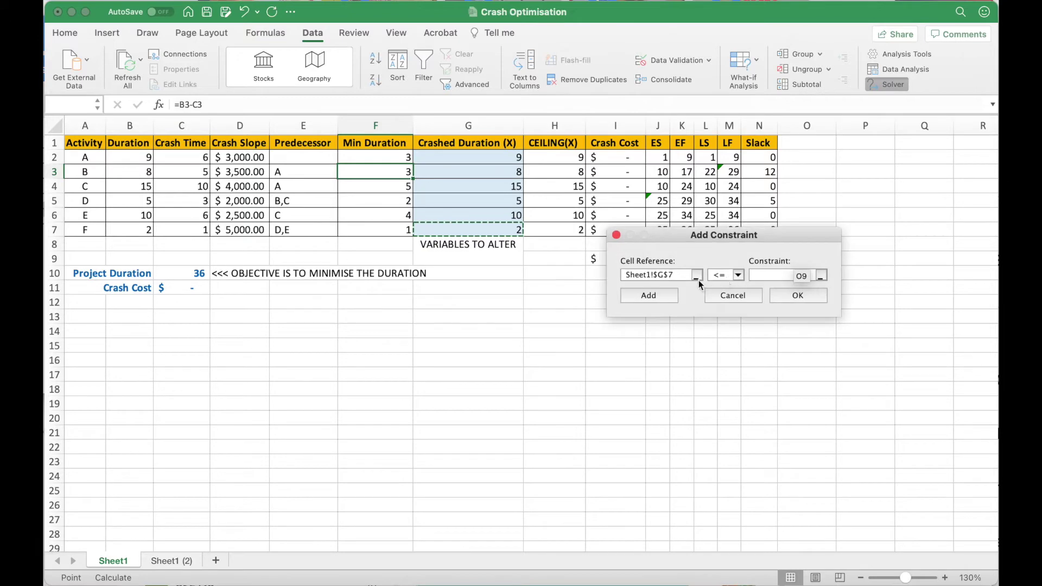
click(730, 275)
click(728, 304)
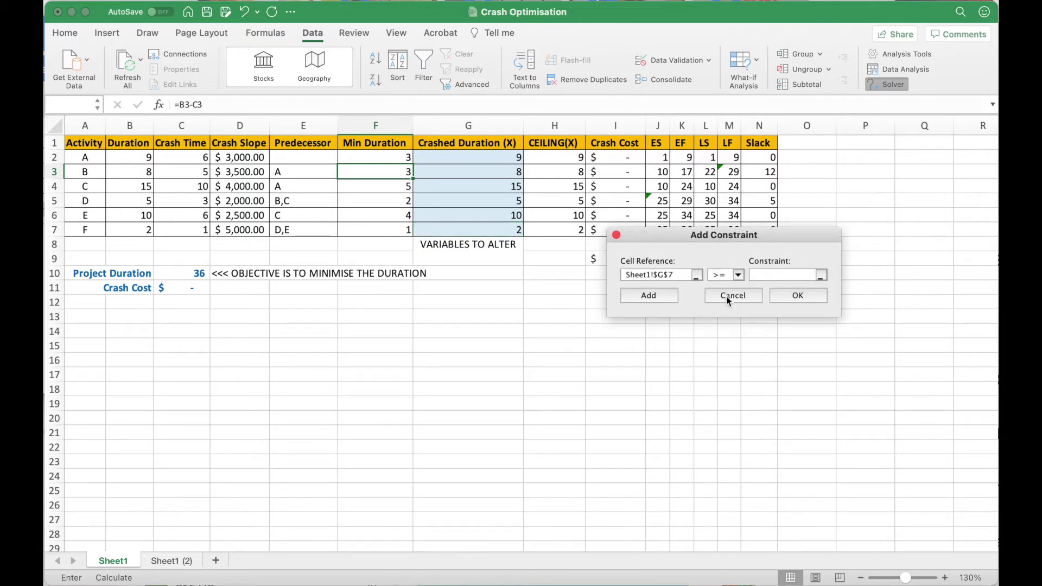
click(379, 230)
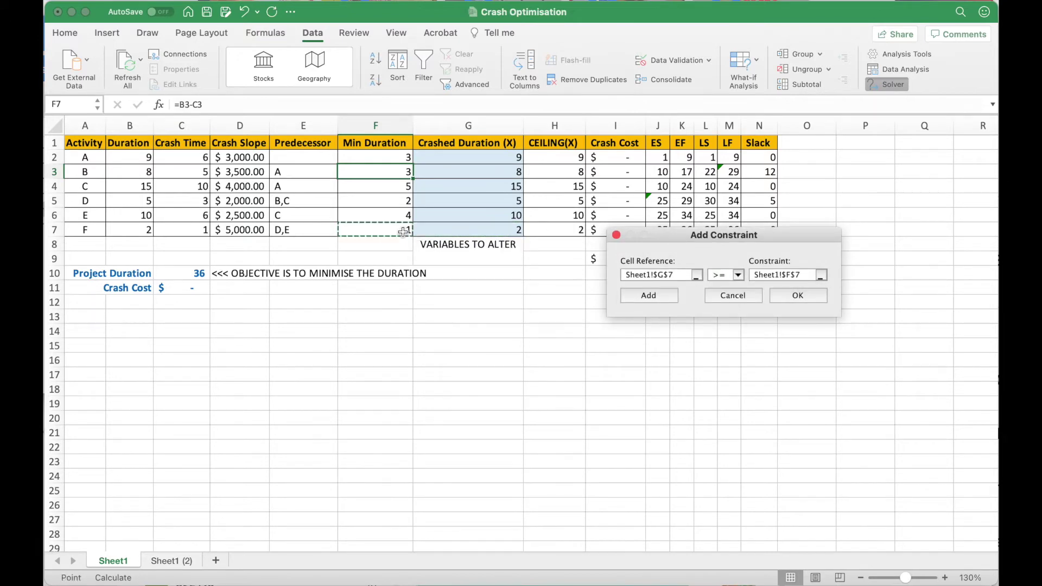
click(795, 295)
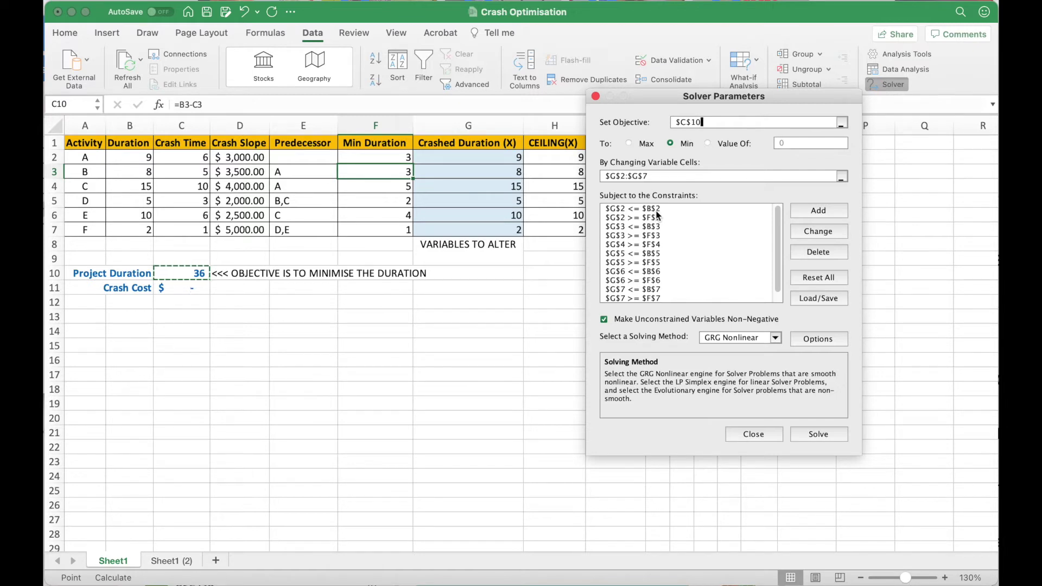
Edit the $H$4 <= $B$4 constraint, replacing H with G so it bounds G4
mouse_move(777, 241)
mouse_down()
mouse_move(777, 265)
mouse_move(777, 243)
mouse_up()
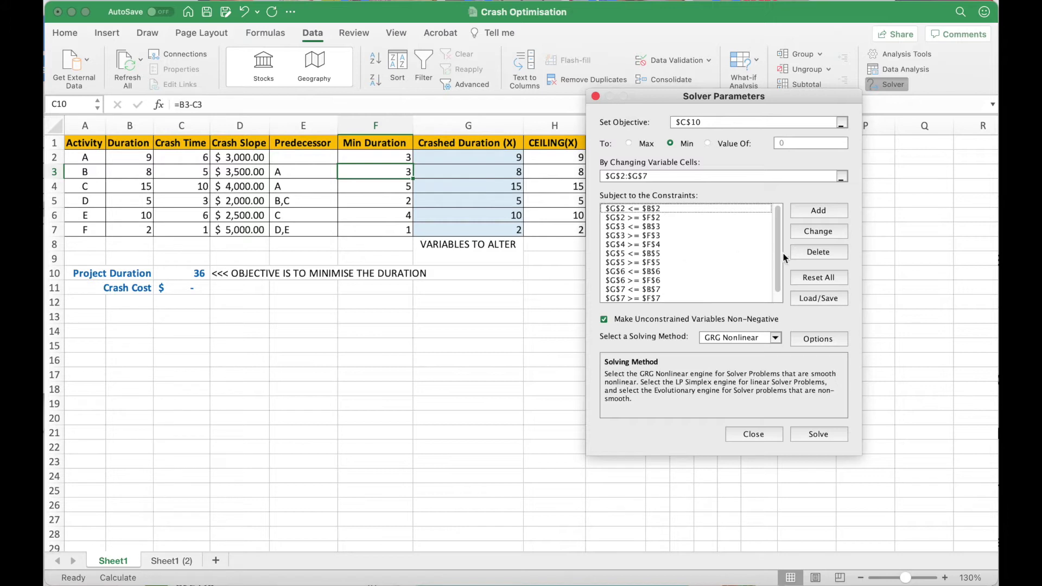
drag(775, 250, 778, 279)
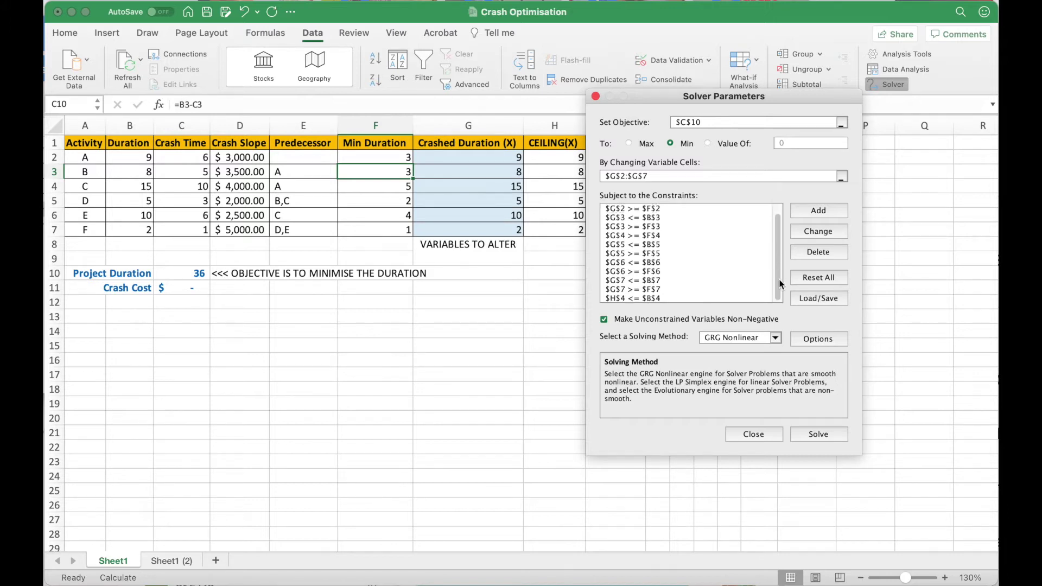
click(615, 299)
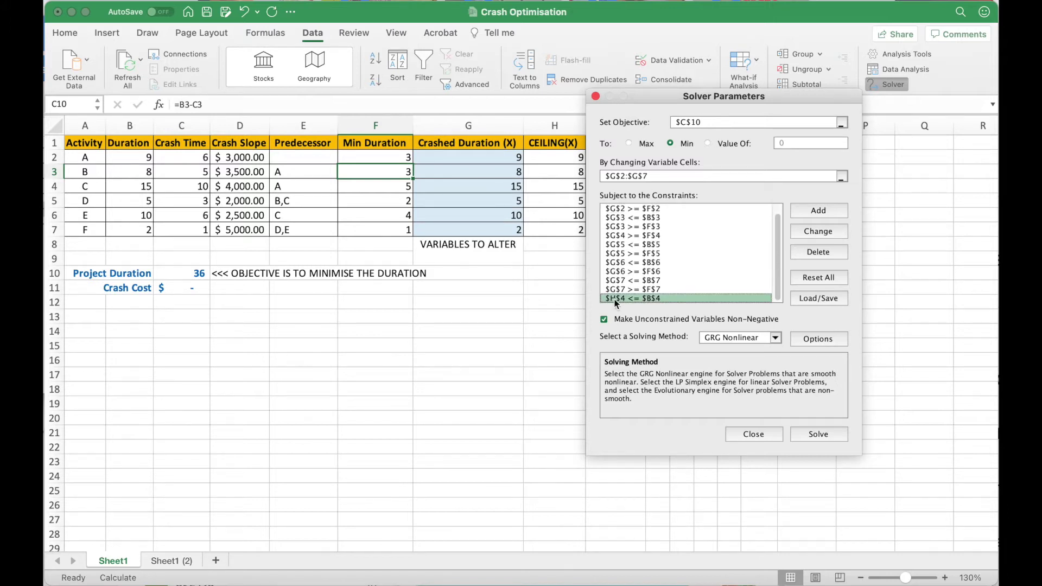
click(819, 232)
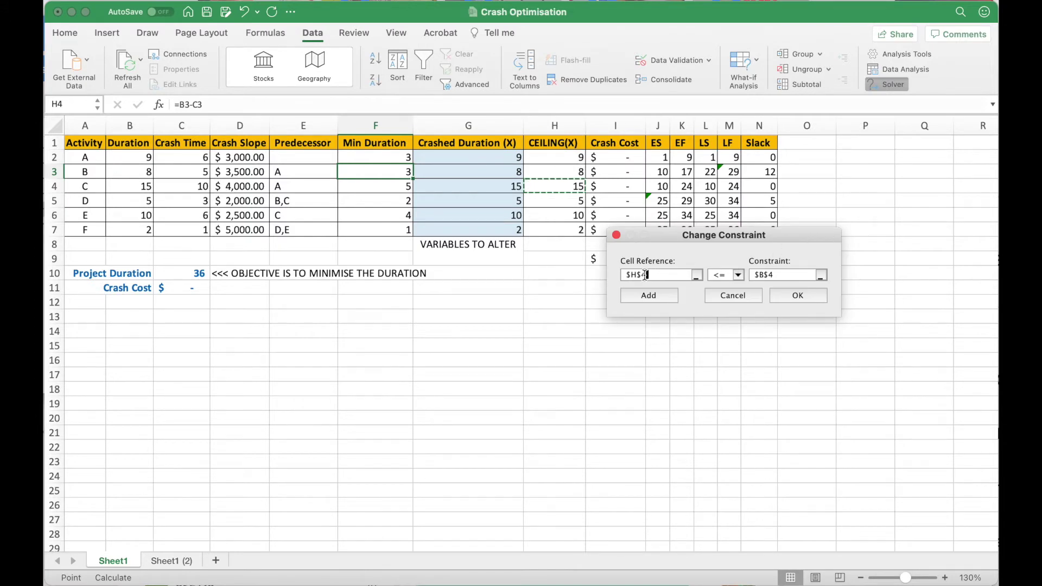
double_click(633, 275)
text(g)
click(797, 295)
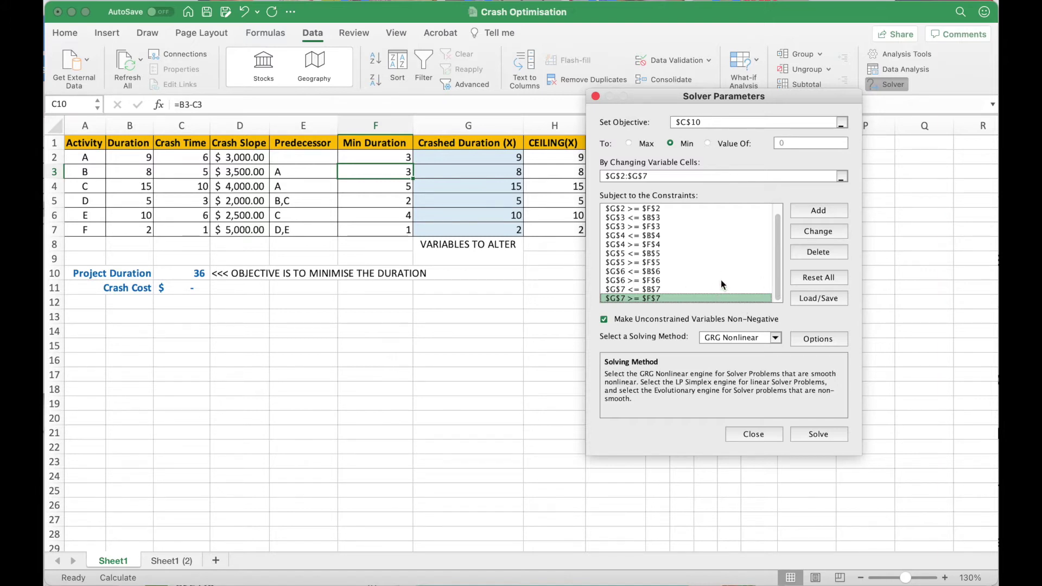
Switch Solver to the Evolutionary method and solve, reducing Project Duration to 13
scroll(780, 261, up, 1)
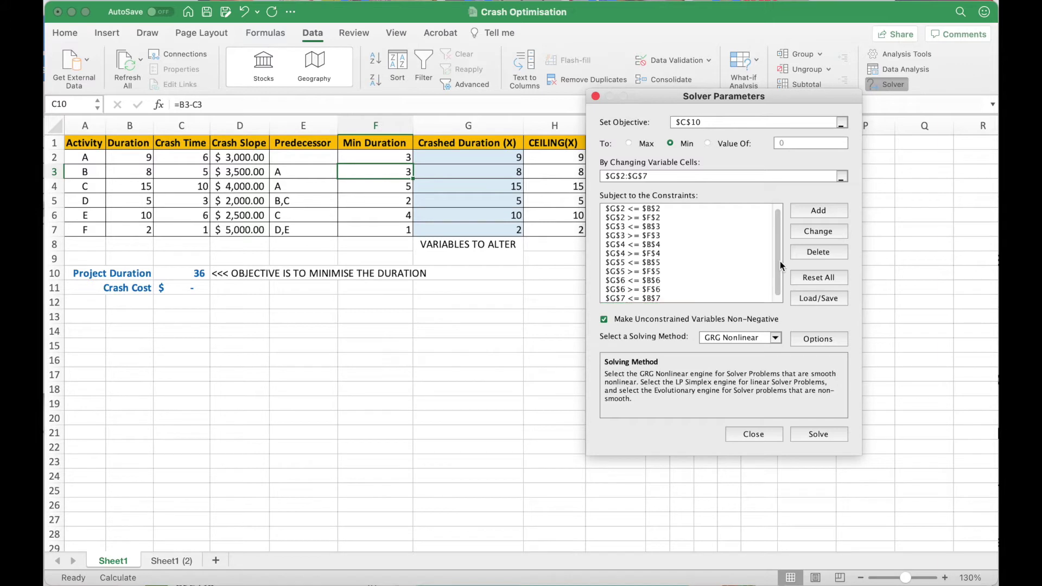
click(778, 336)
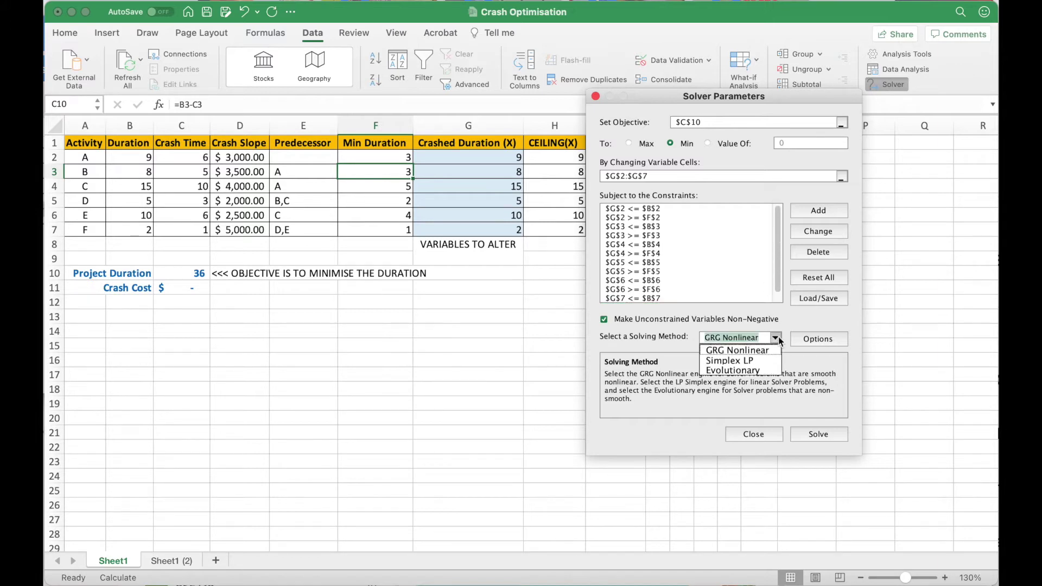
click(761, 370)
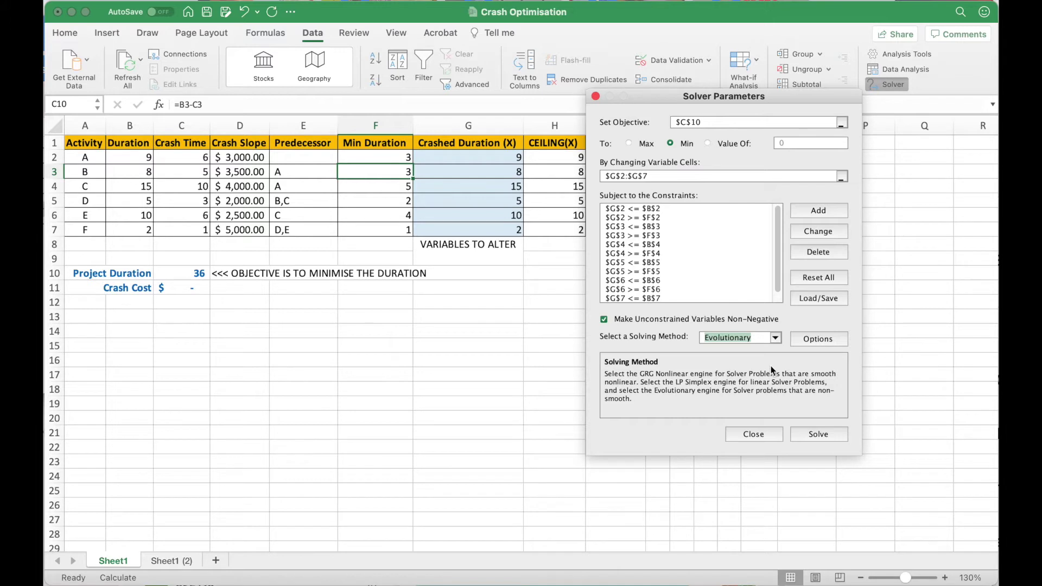
click(818, 432)
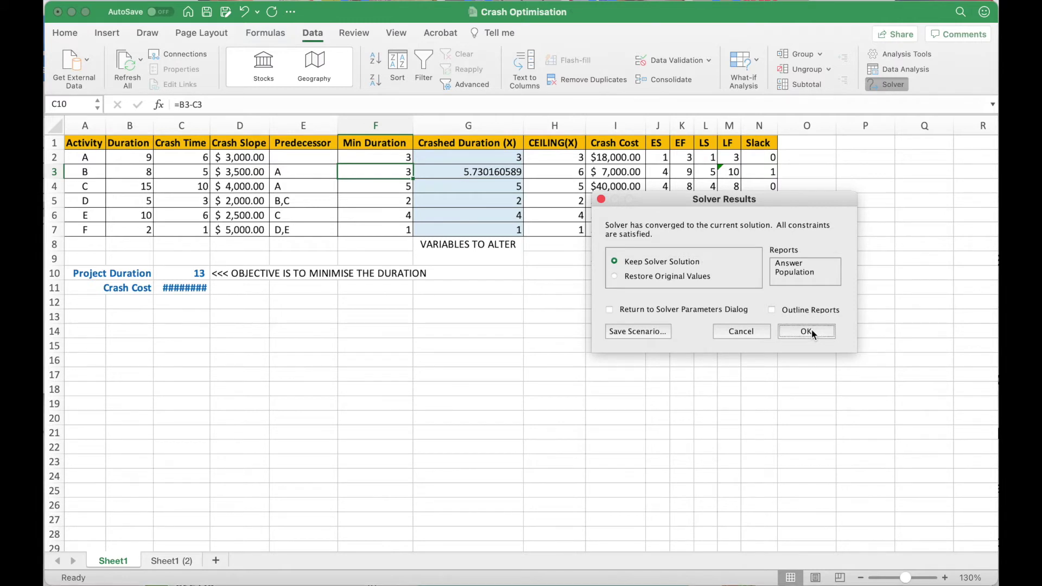
click(811, 330)
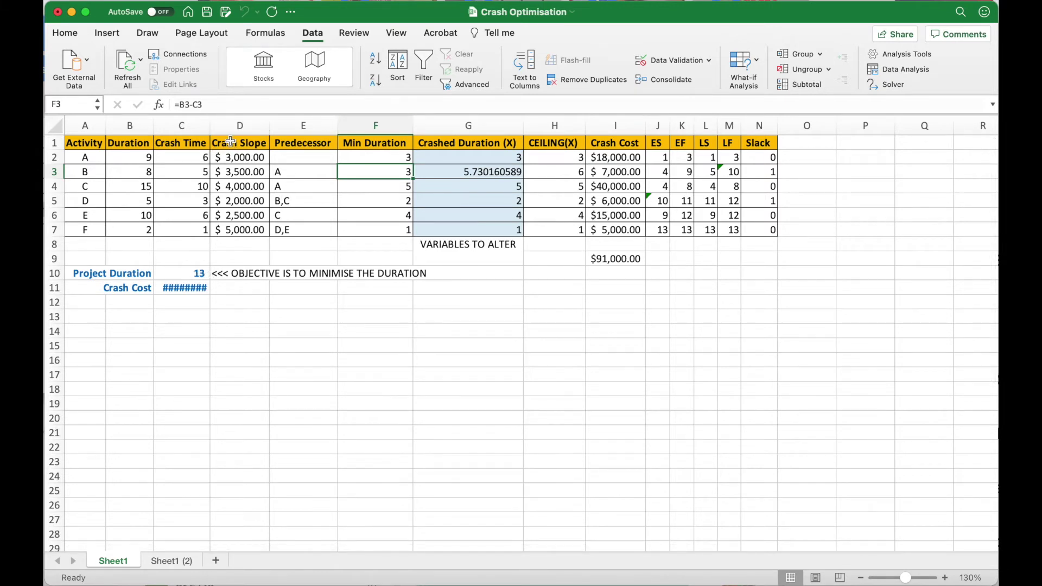
double_click(210, 127)
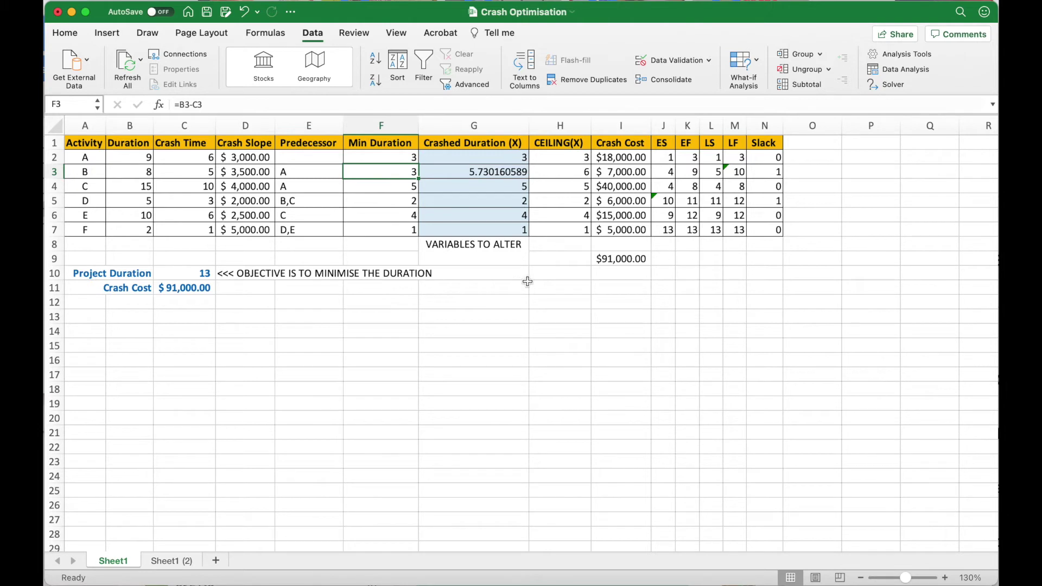
click(547, 275)
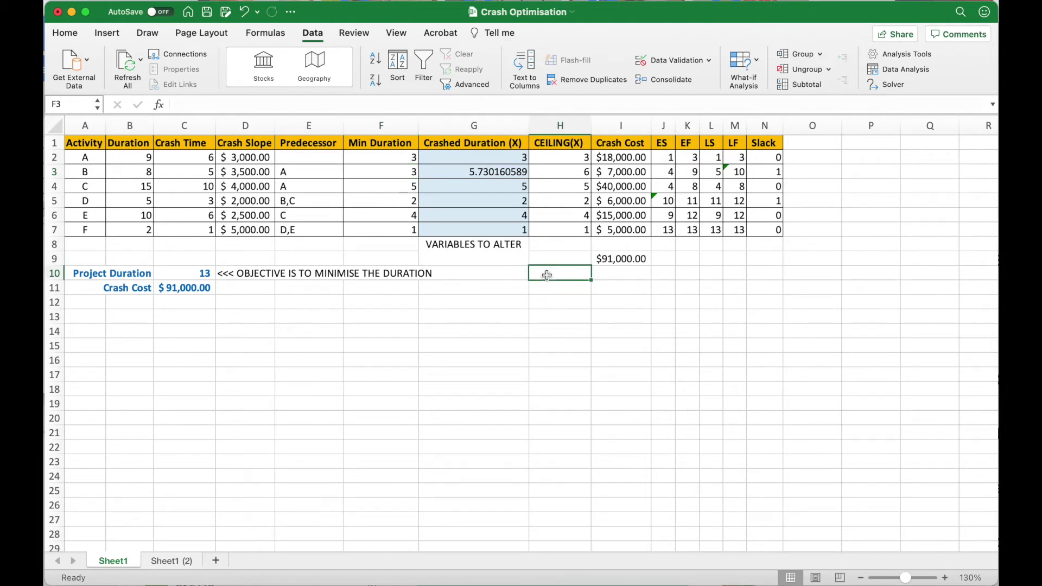
Enter the label 'Maximum Crash Budget' and move it to G11
text(Max)
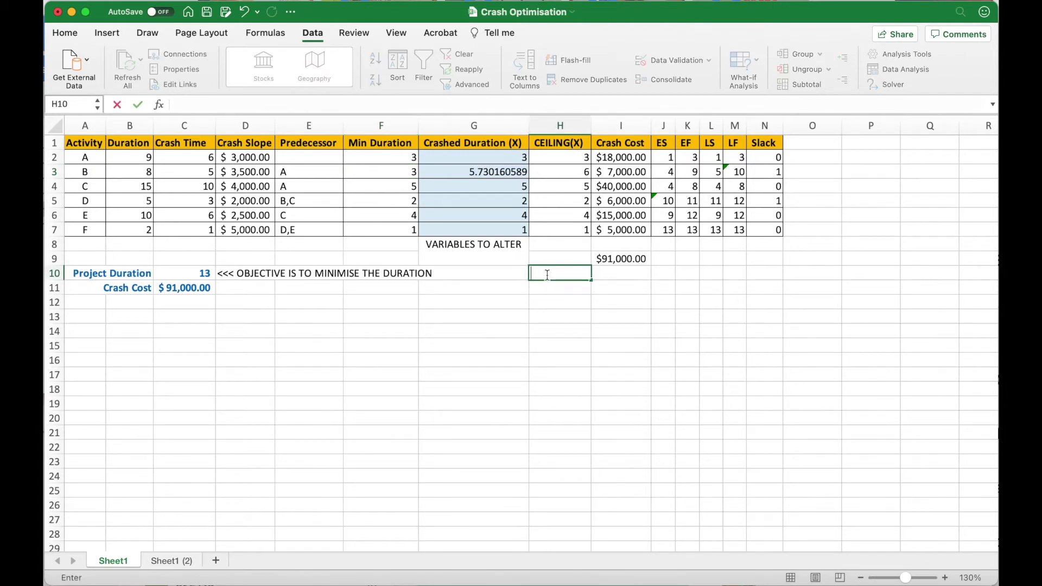
text(imum Cra)
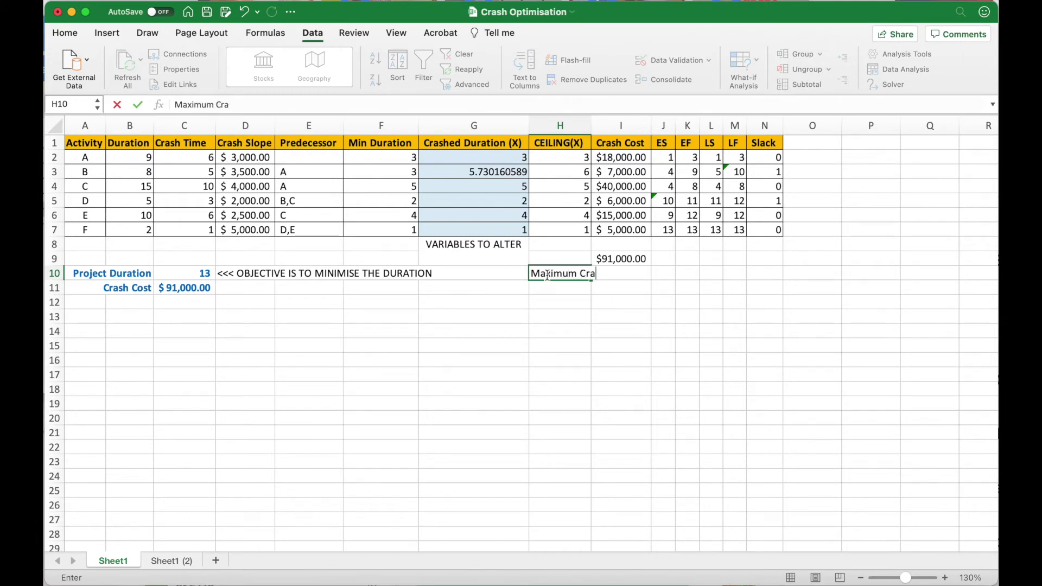
text(sh Budget)
key(Tab)
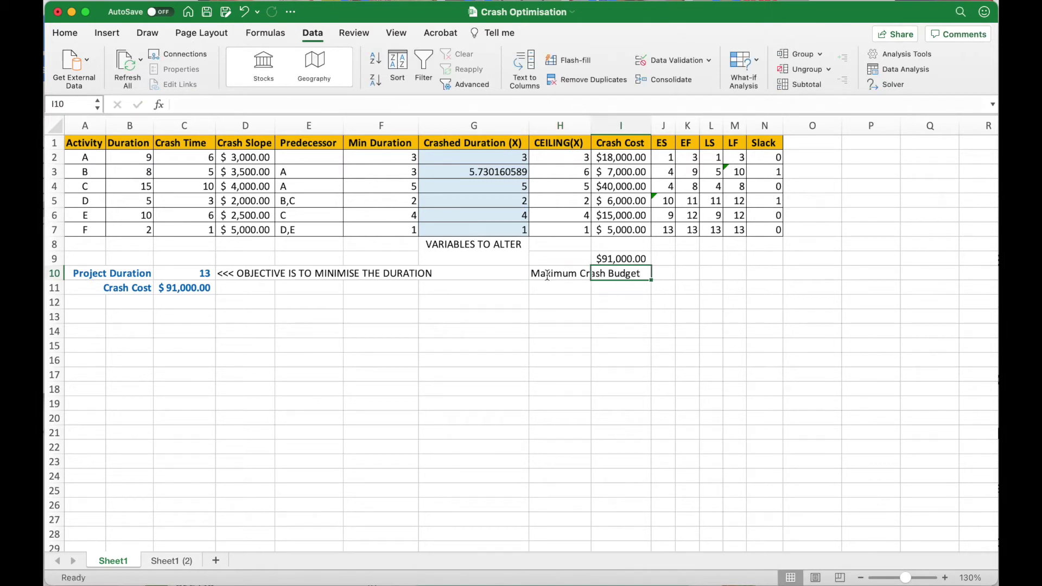
click(547, 274)
key(super+c)
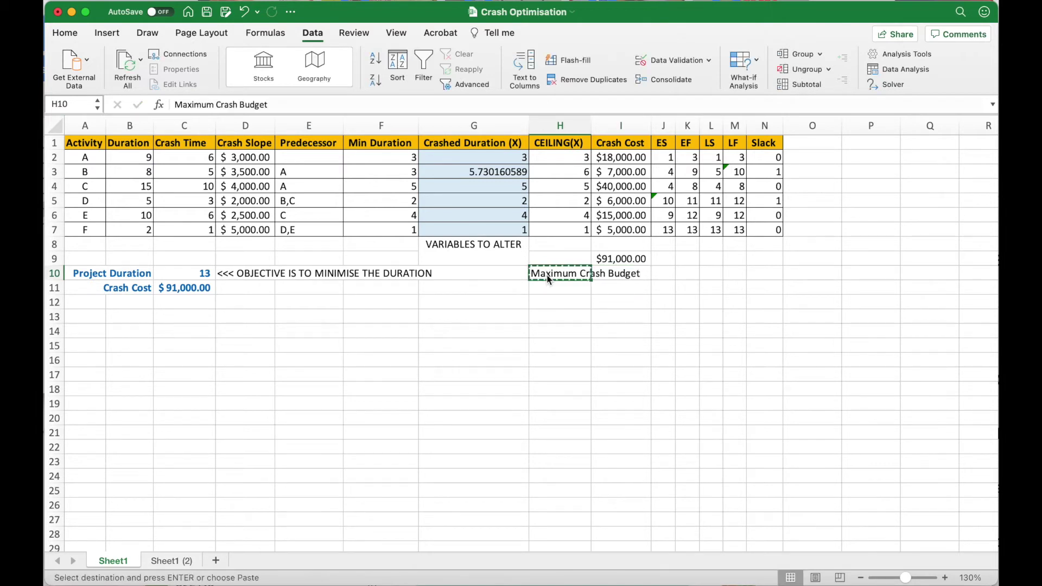
key(Down)
key(Left)
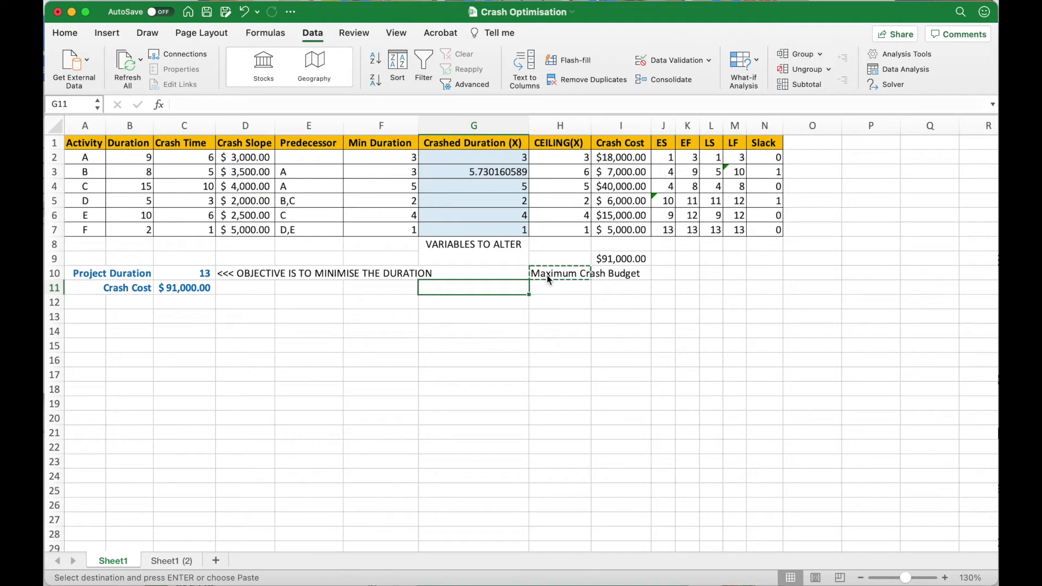
key(Return)
Enter 50000 in I11 formatted as $ Accounting
key(Right)
key(Right)
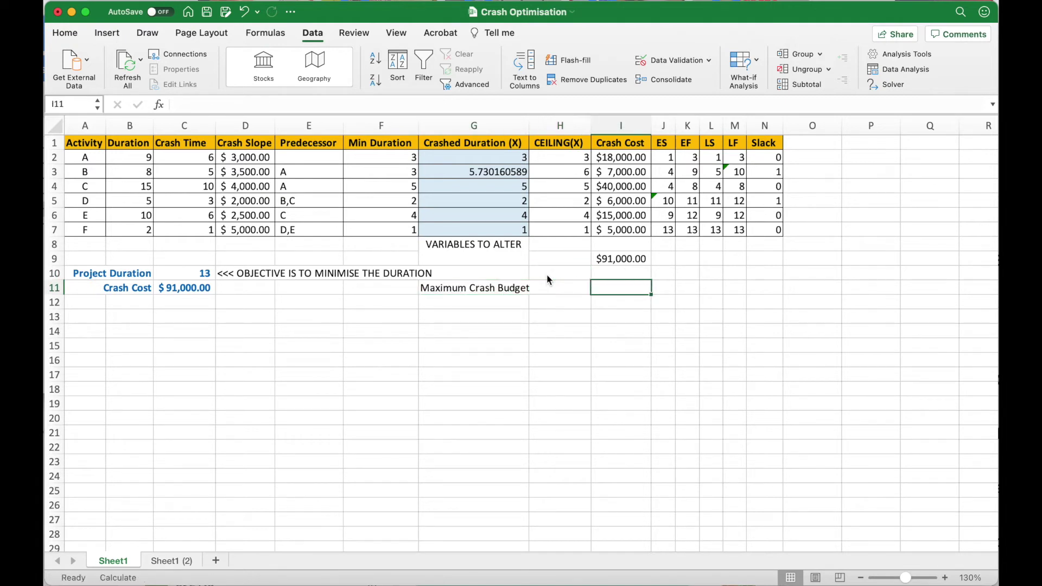
text(50000)
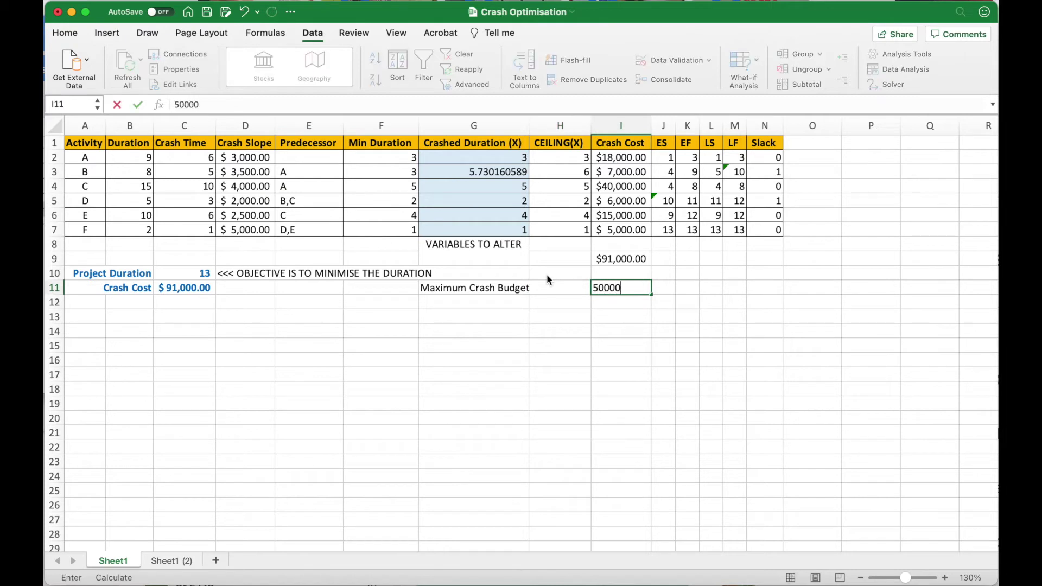
key(Return)
click(608, 289)
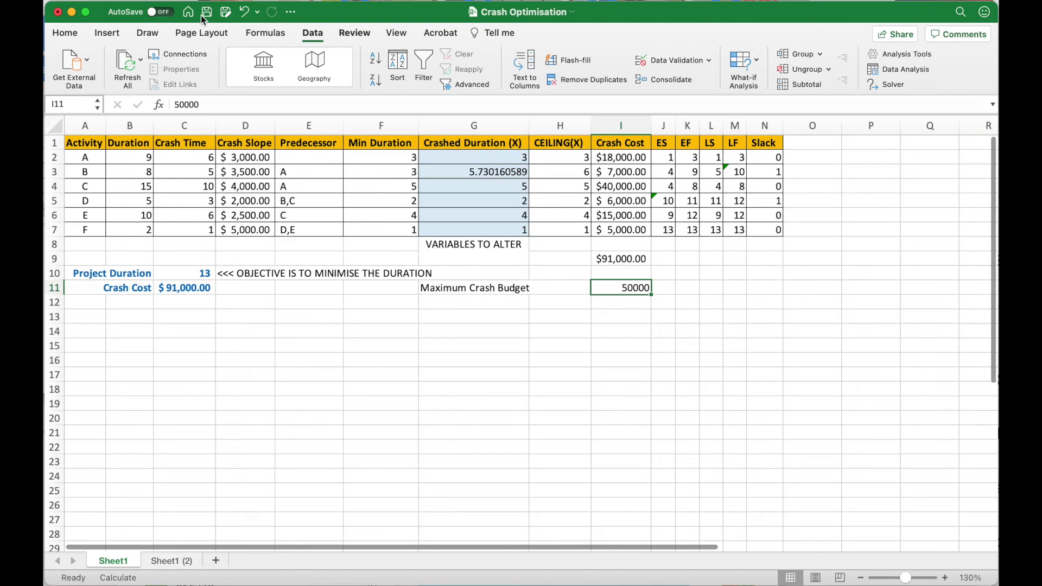
click(65, 33)
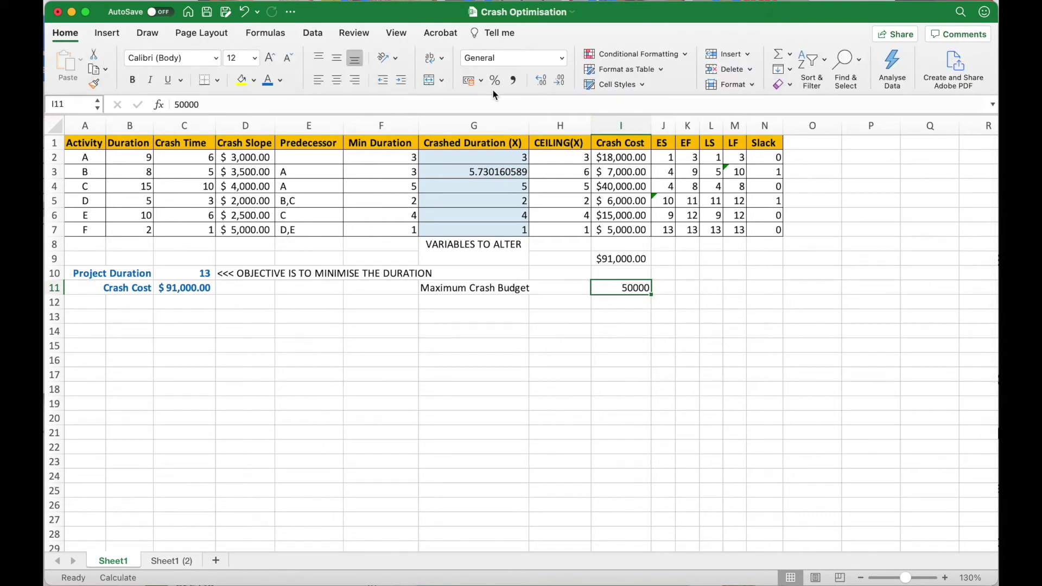
click(481, 81)
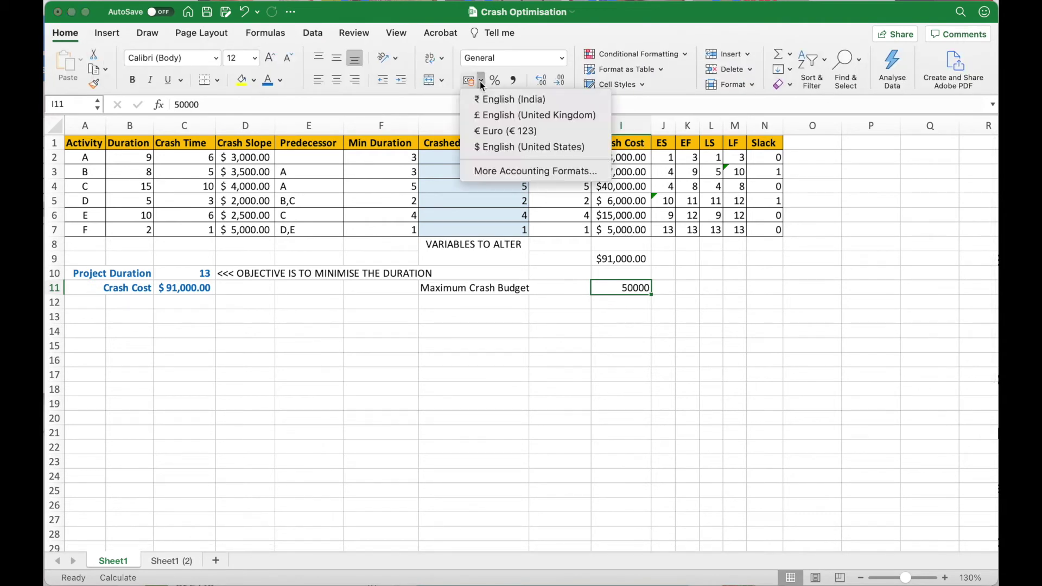
click(488, 152)
Merge G11:H11 and right-align the Maximum Crash Budget label
drag(510, 288, 564, 287)
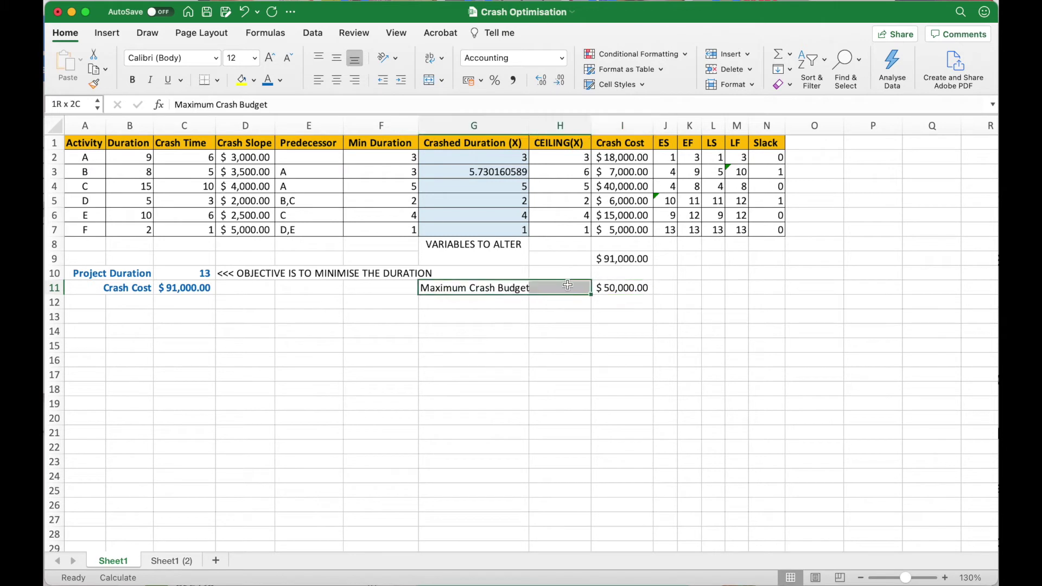
click(429, 80)
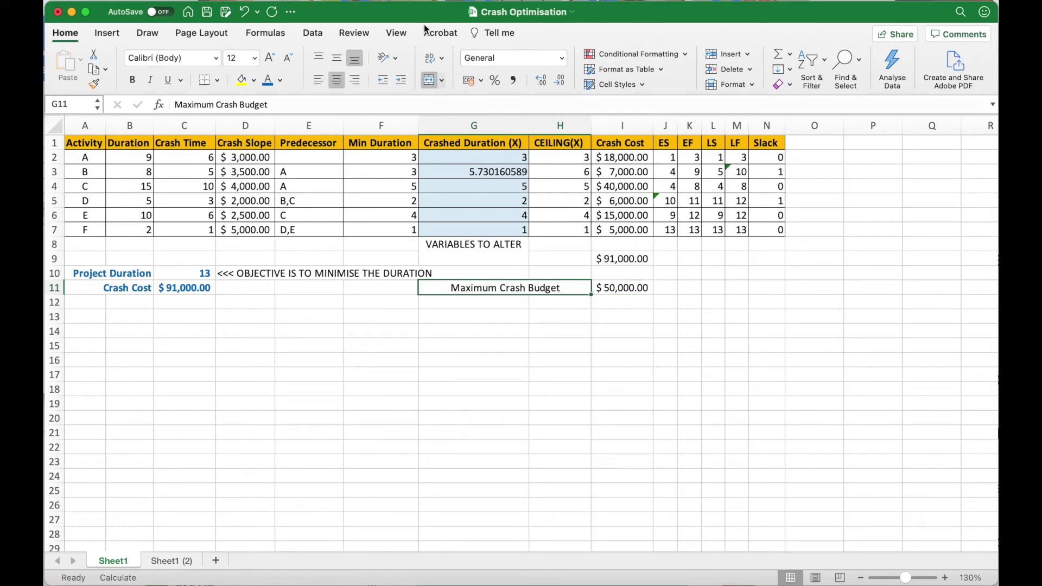
click(361, 81)
click(624, 315)
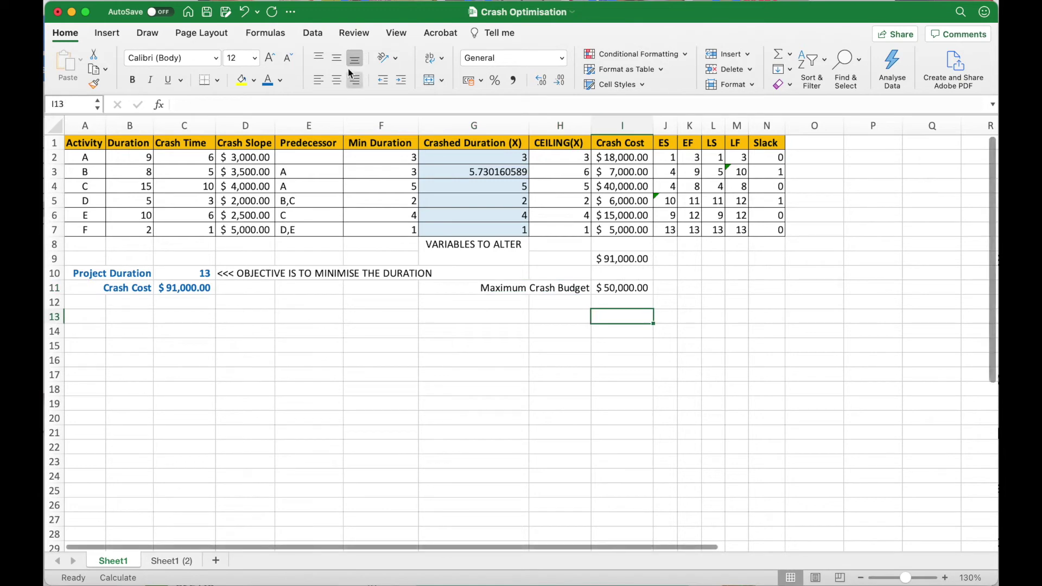
click(313, 33)
click(894, 85)
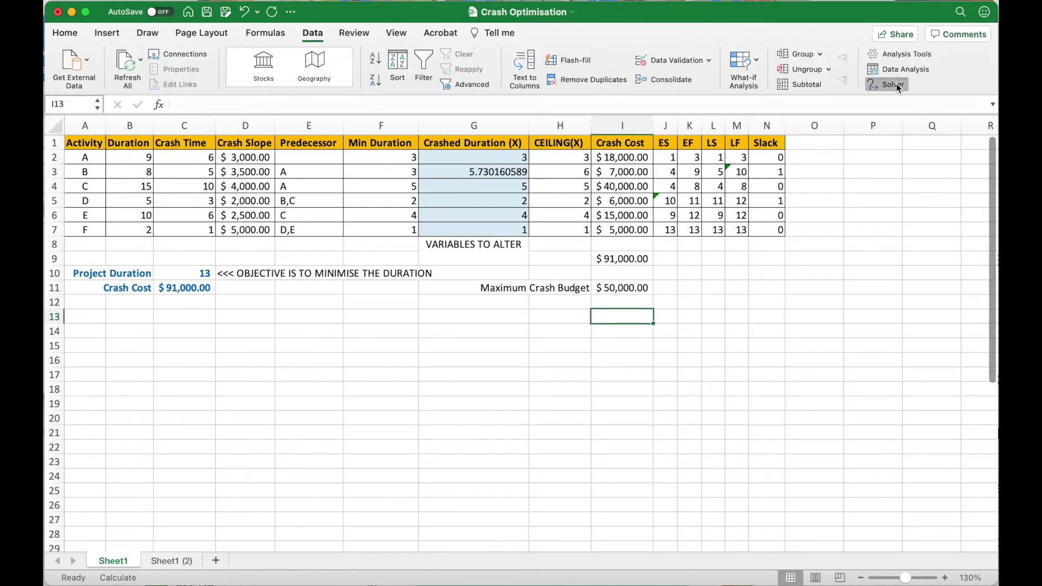
Add a Solver constraint capping crash cost C11 at the budget in I11, then rerun Solver
drag(777, 272, 779, 297)
click(821, 210)
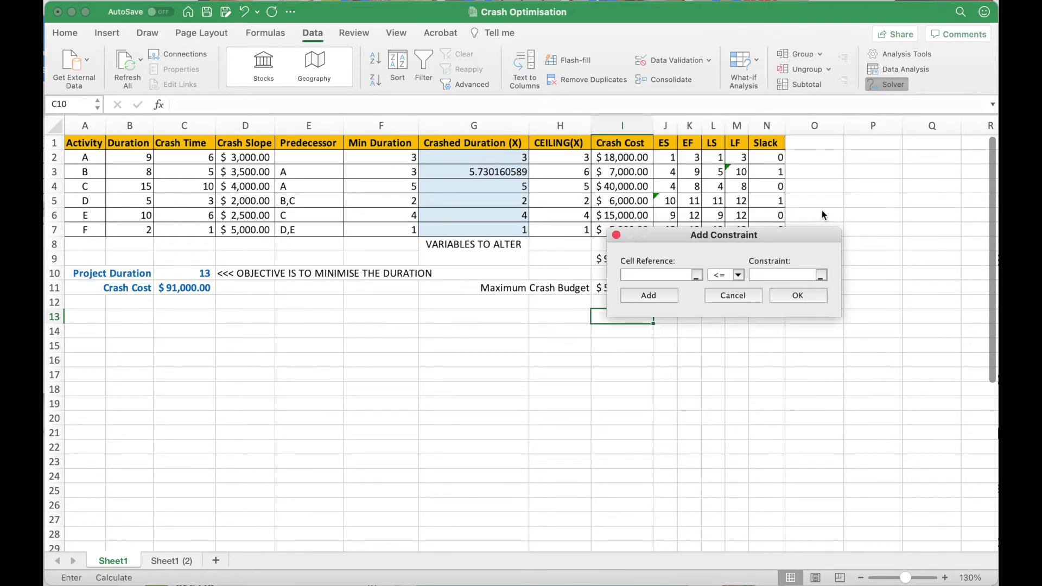
click(185, 287)
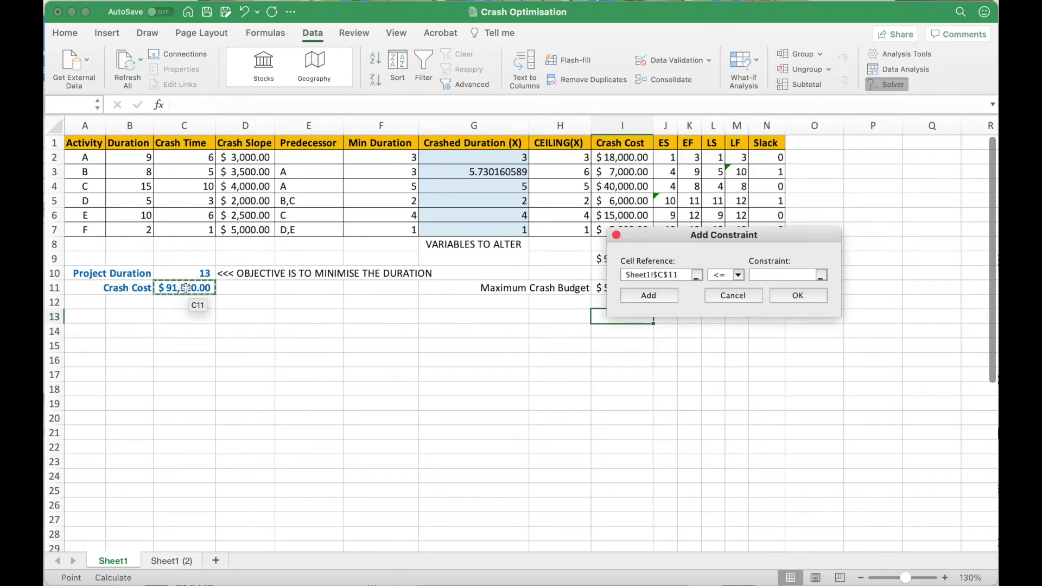
click(759, 275)
drag(789, 233, 900, 228)
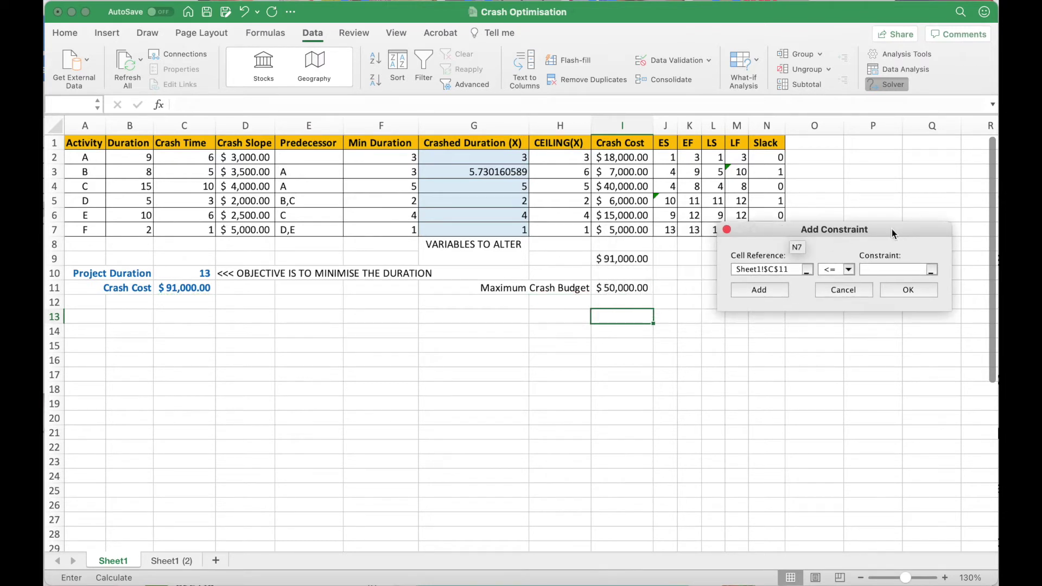
click(629, 288)
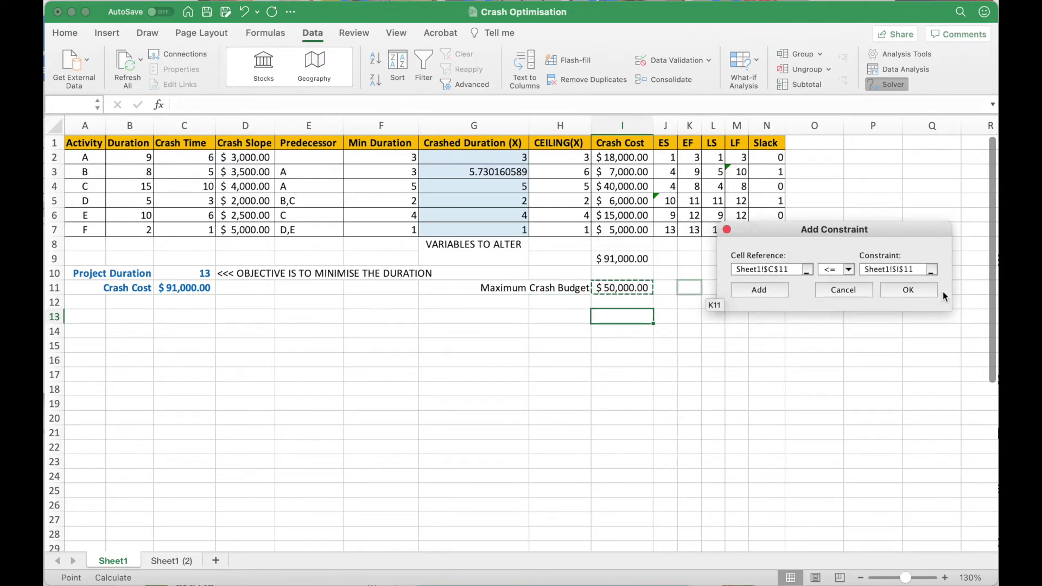
click(922, 292)
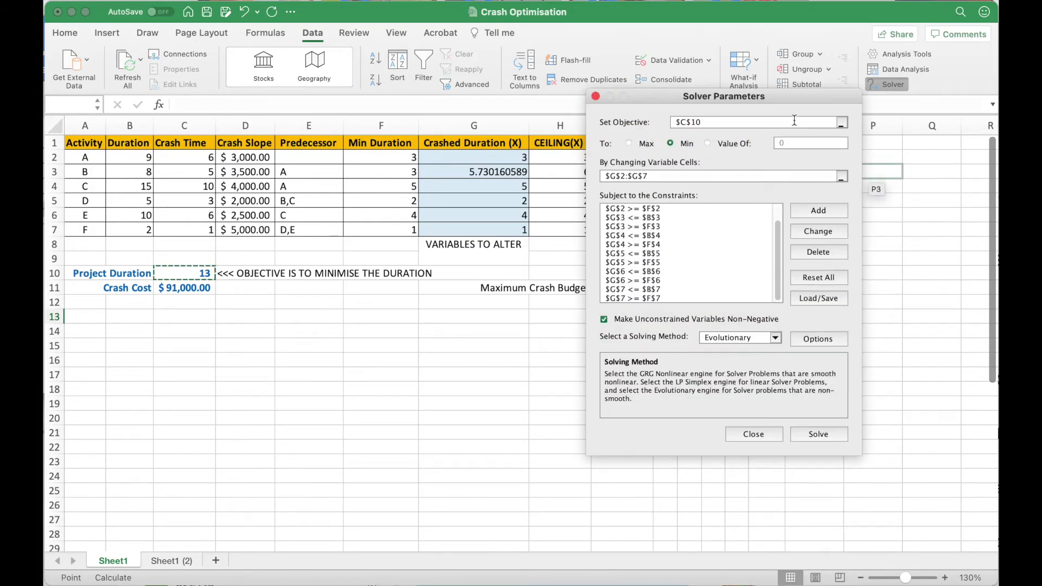
drag(792, 97, 879, 132)
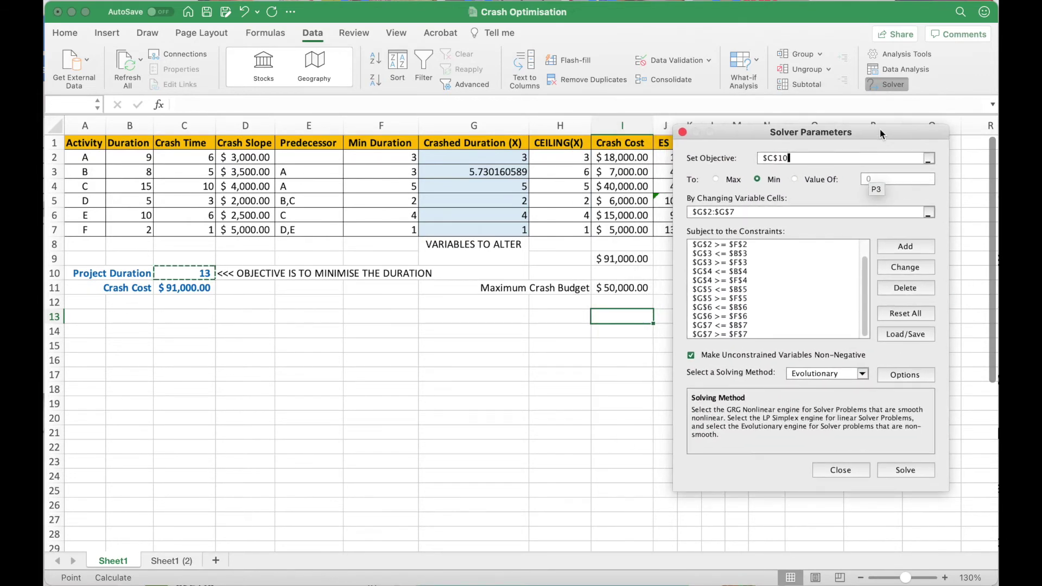
click(903, 469)
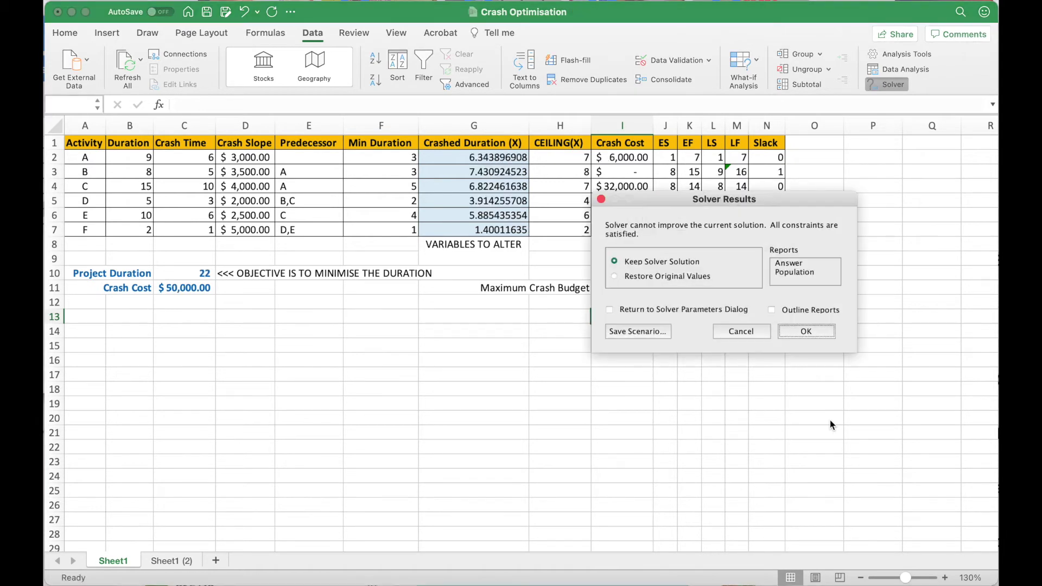
Keep Solver's solution and inspect the project duration and crash cost formulas in C10 and C11
click(822, 331)
click(624, 345)
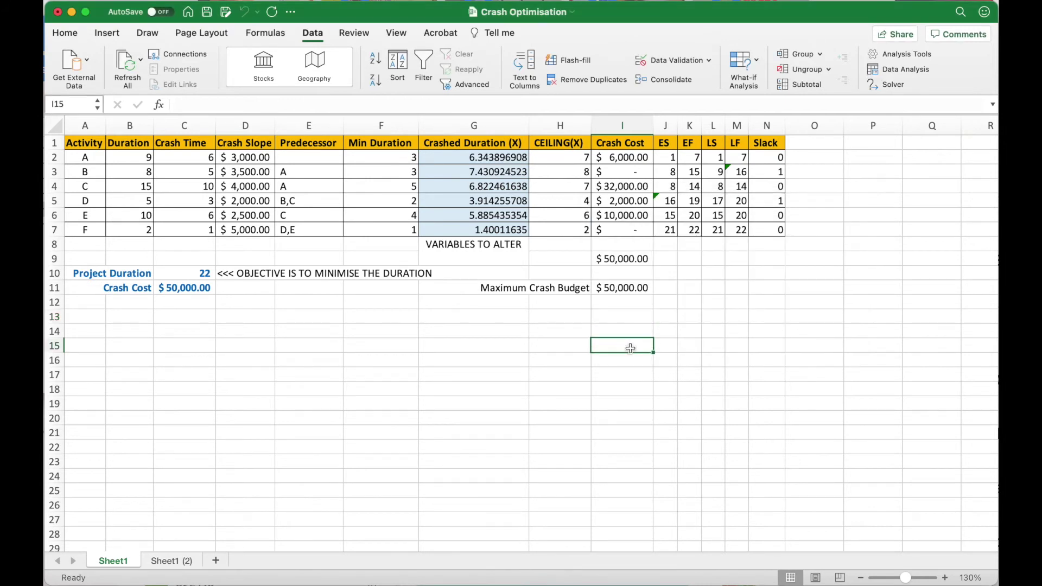
click(204, 273)
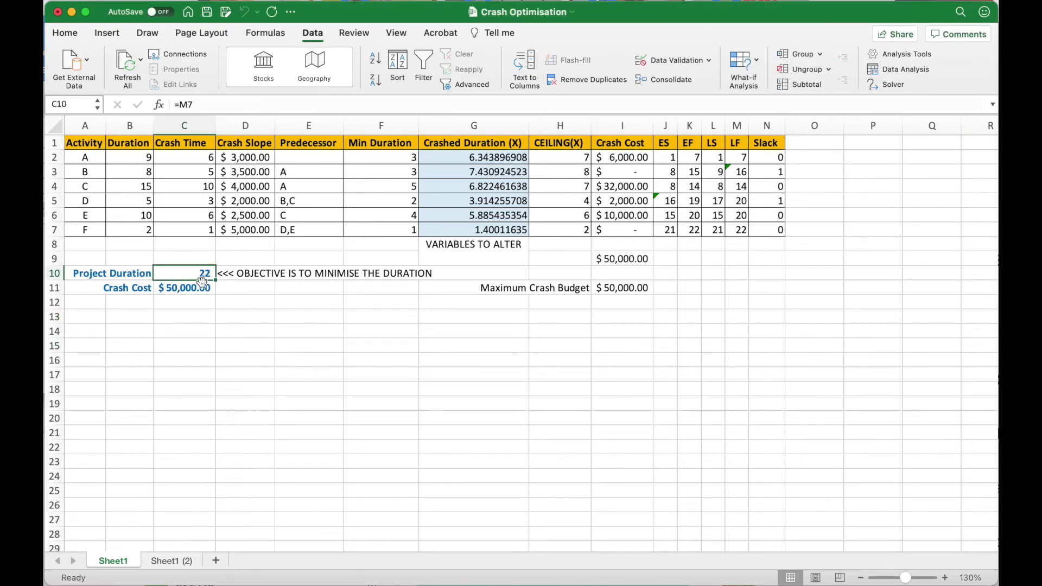
click(199, 288)
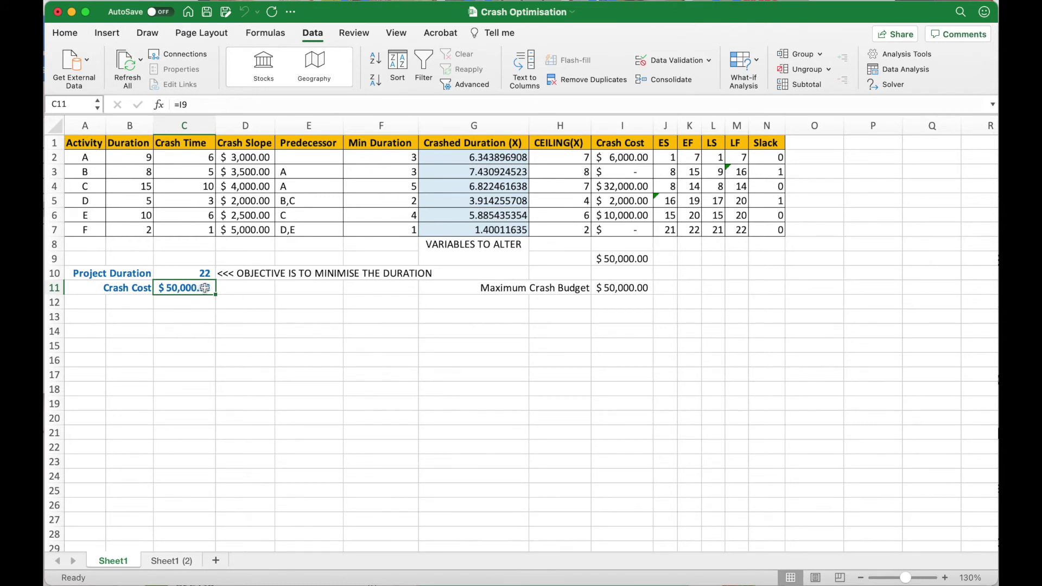
Check the cells along row 11, then switch to the Sheet1 (2) copy
click(249, 289)
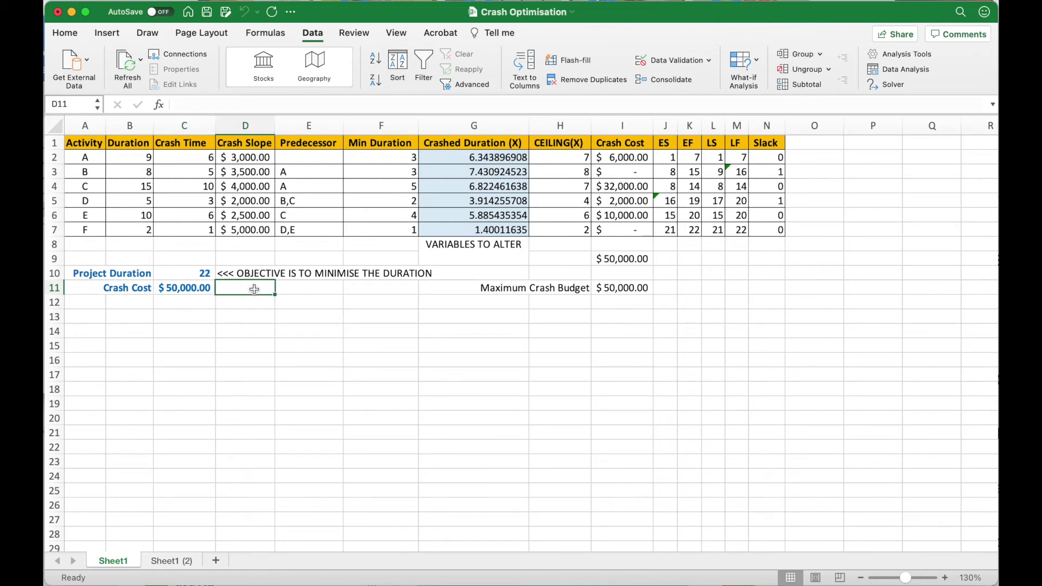
click(291, 289)
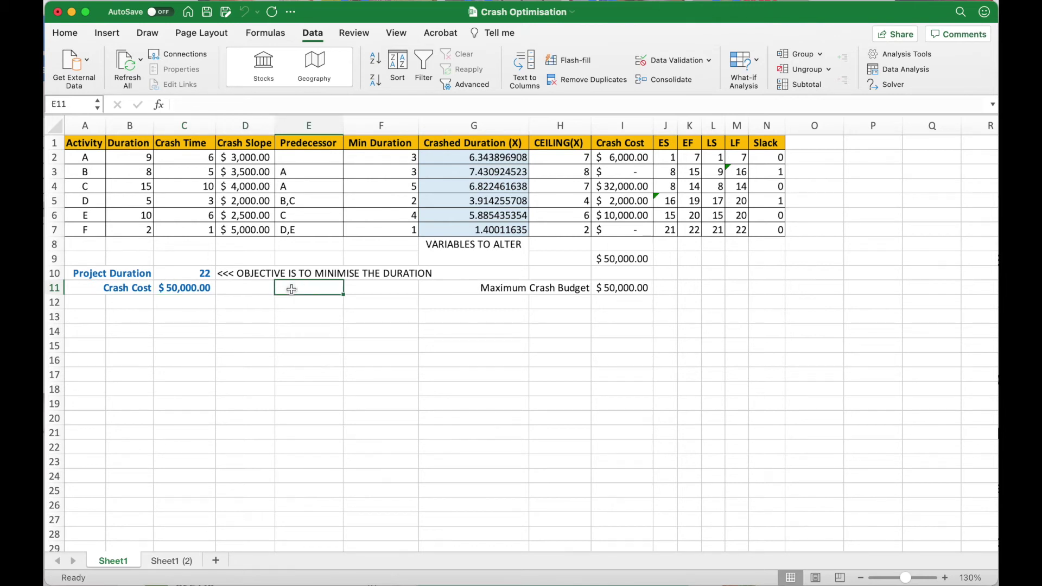
click(374, 289)
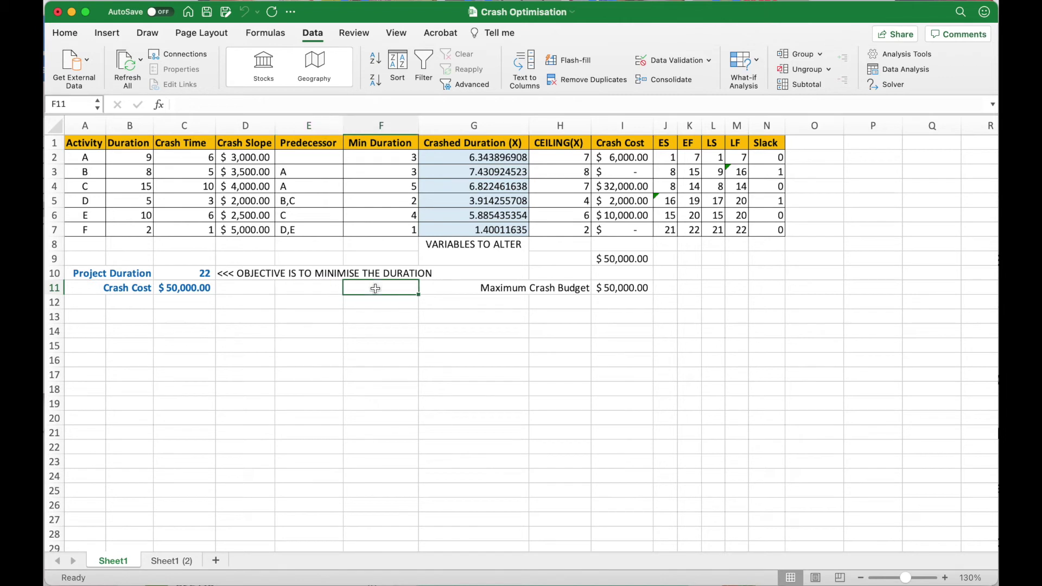
click(323, 291)
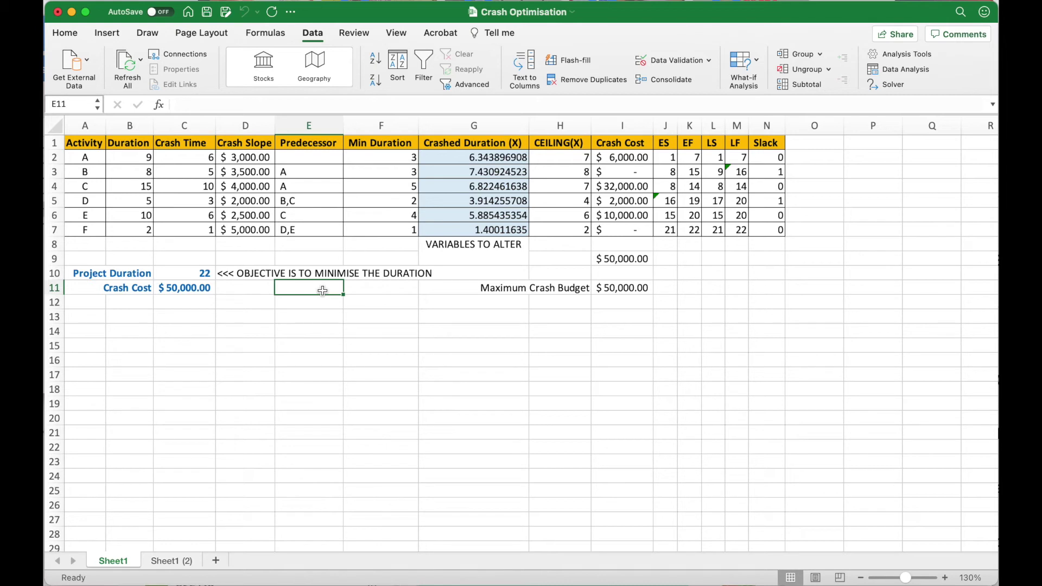
click(254, 292)
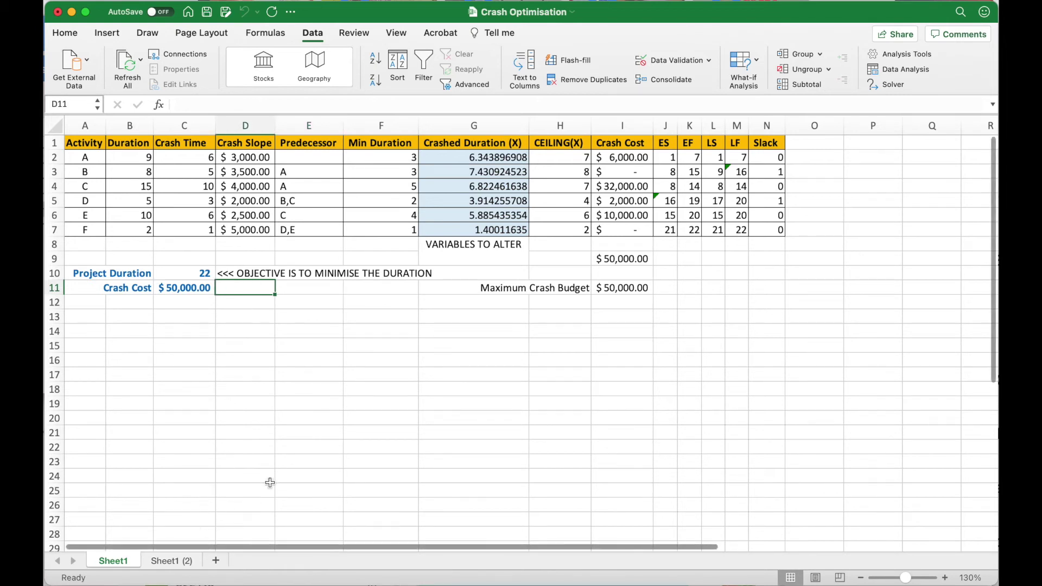
click(174, 561)
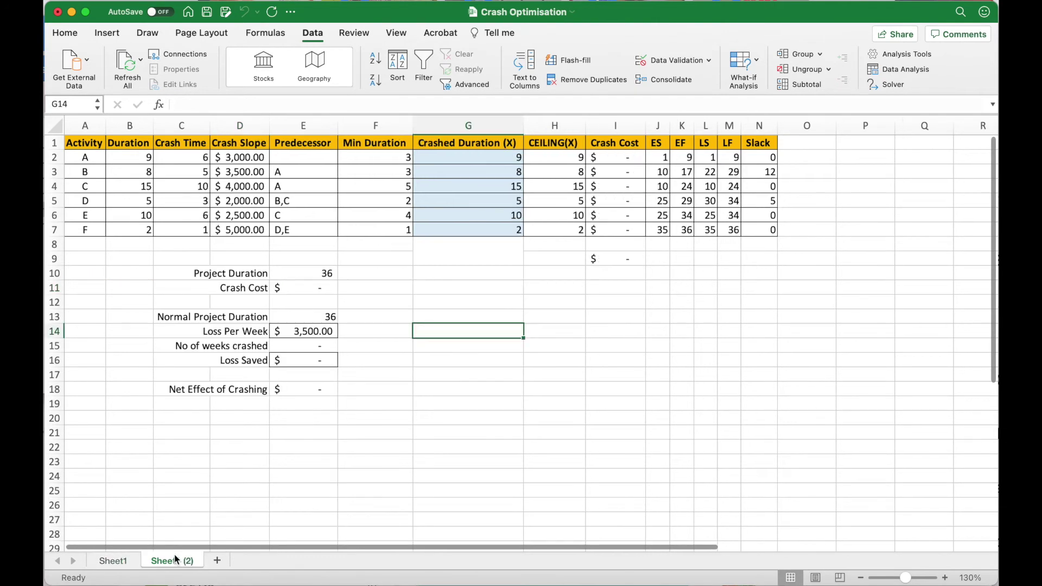
Make the Project Duration and Crash Cost labels and values in C10:E11 bold and recoloured
click(238, 443)
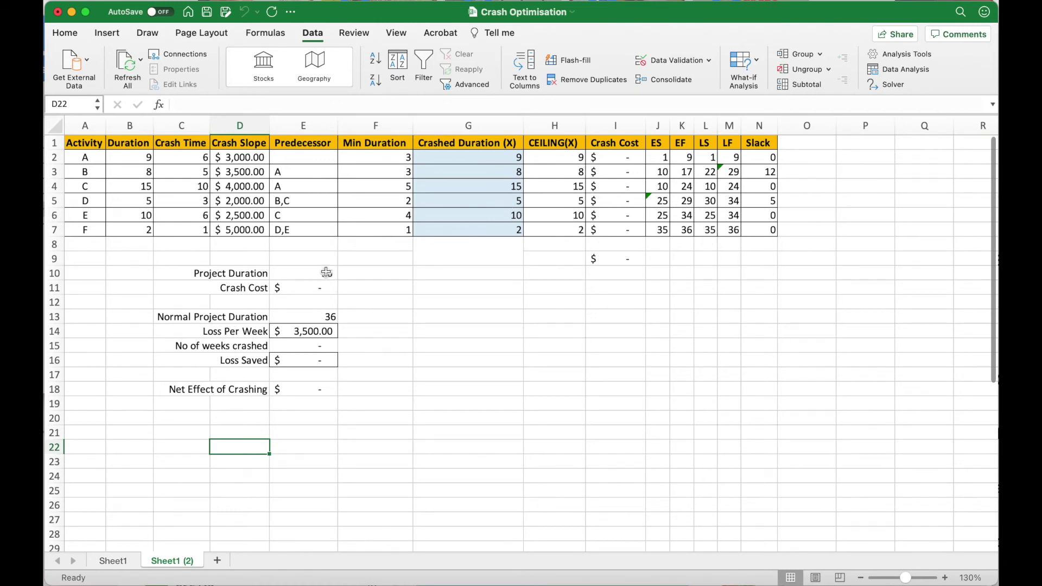
drag(217, 274, 270, 286)
click(64, 36)
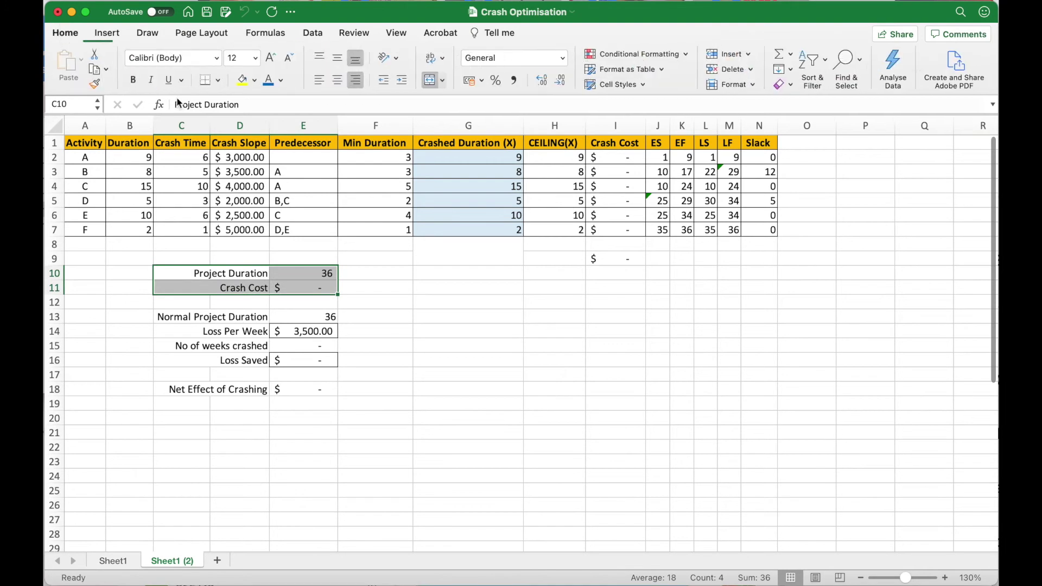
click(132, 81)
click(268, 84)
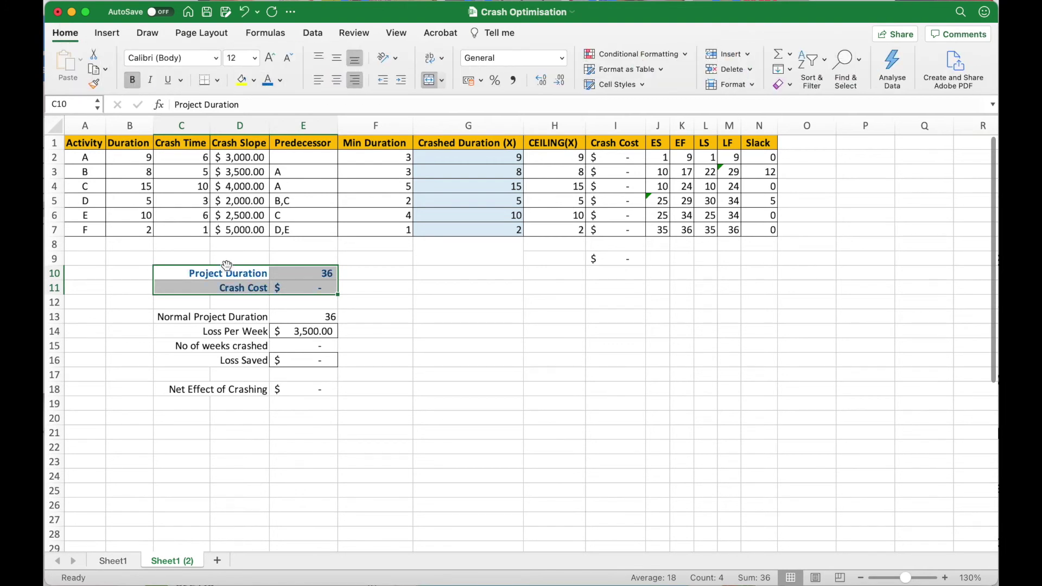
Check the Loss Per Week value in E14 and the Min Duration formula in F2
click(293, 332)
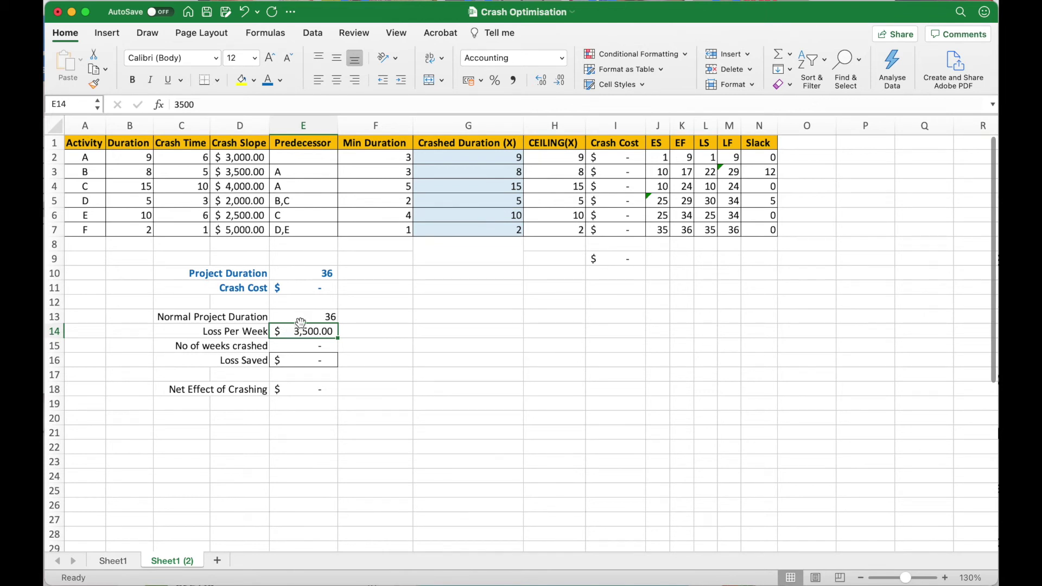
scroll(302, 322, right, 1)
scroll(295, 323, left, 1)
click(354, 155)
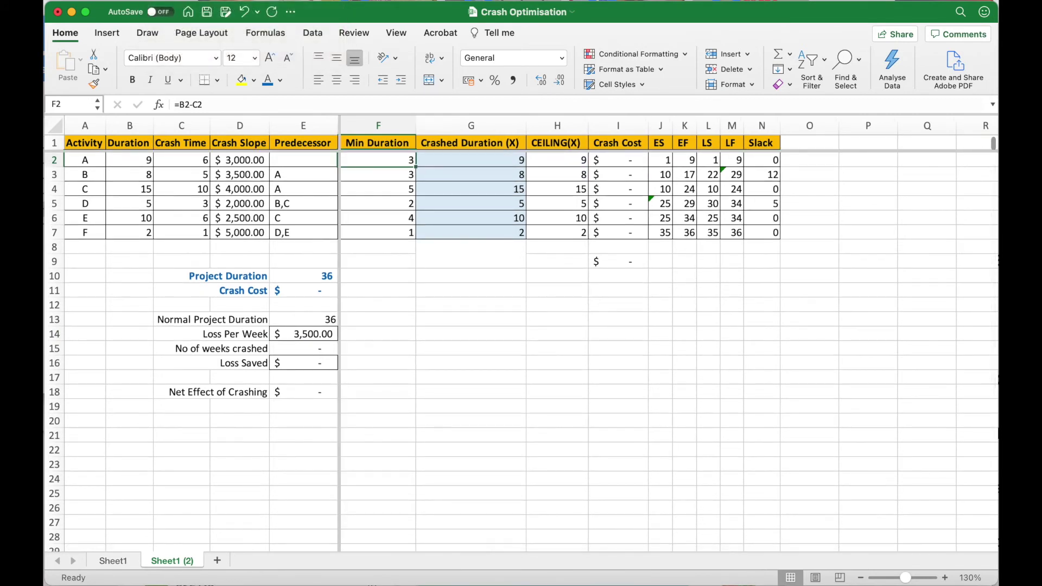
scroll(651, 326, left, 3)
drag(181, 276, 304, 290)
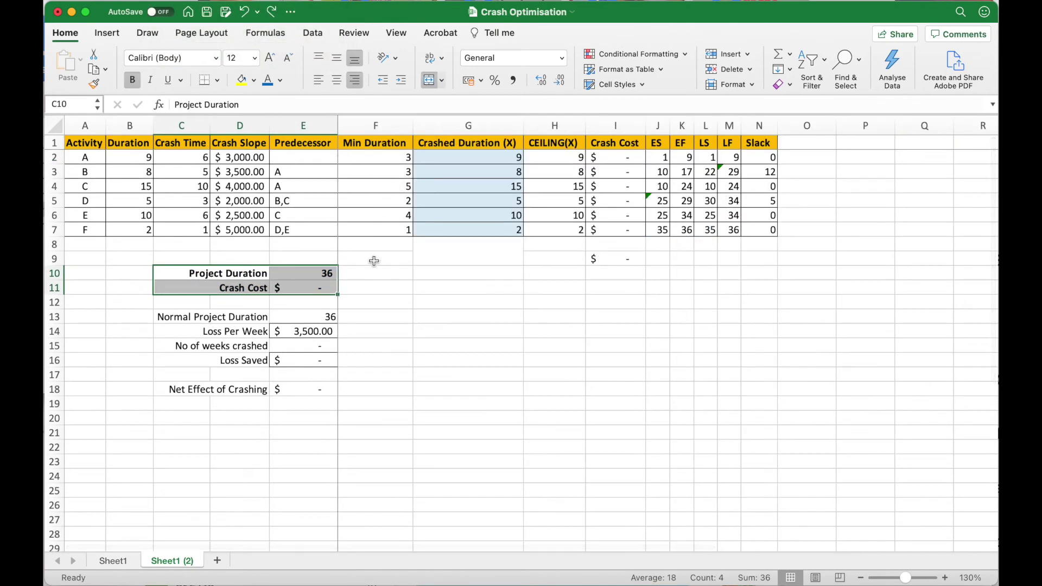
click(374, 276)
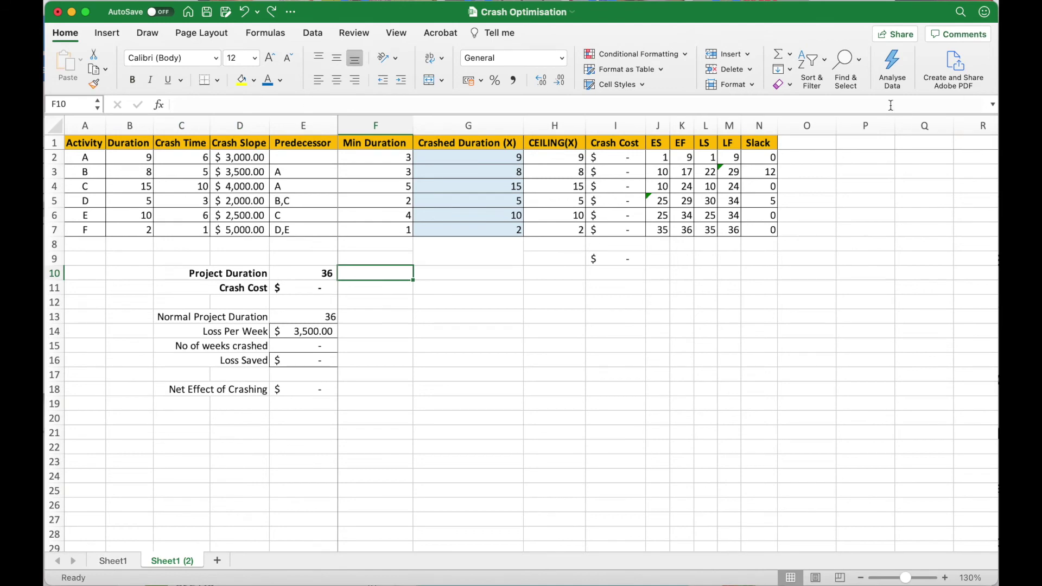
click(313, 34)
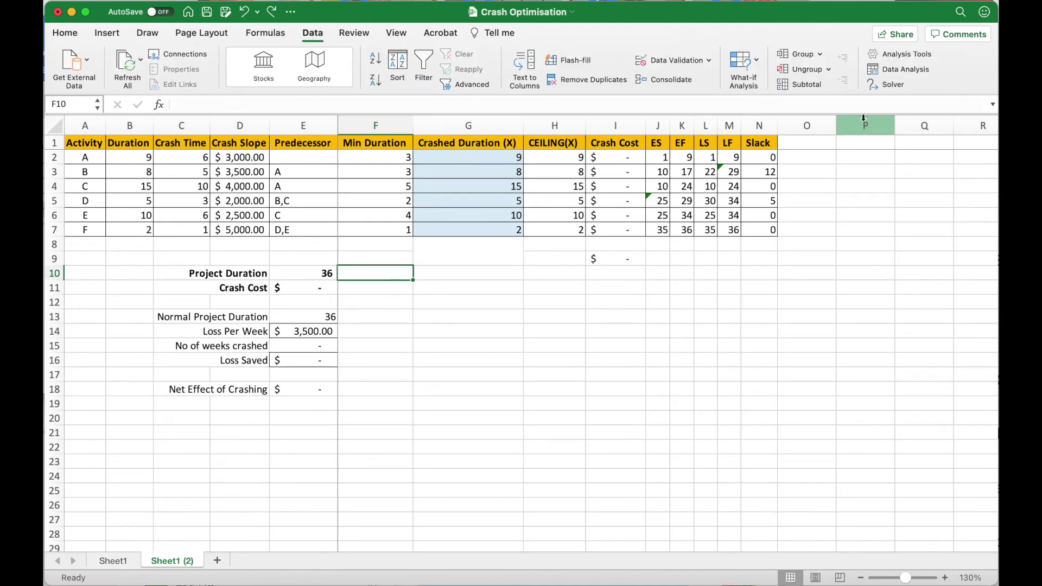
Set Solver to maximise Net Effect of Crashing in E18 by changing crashed durations G2:G7
click(888, 85)
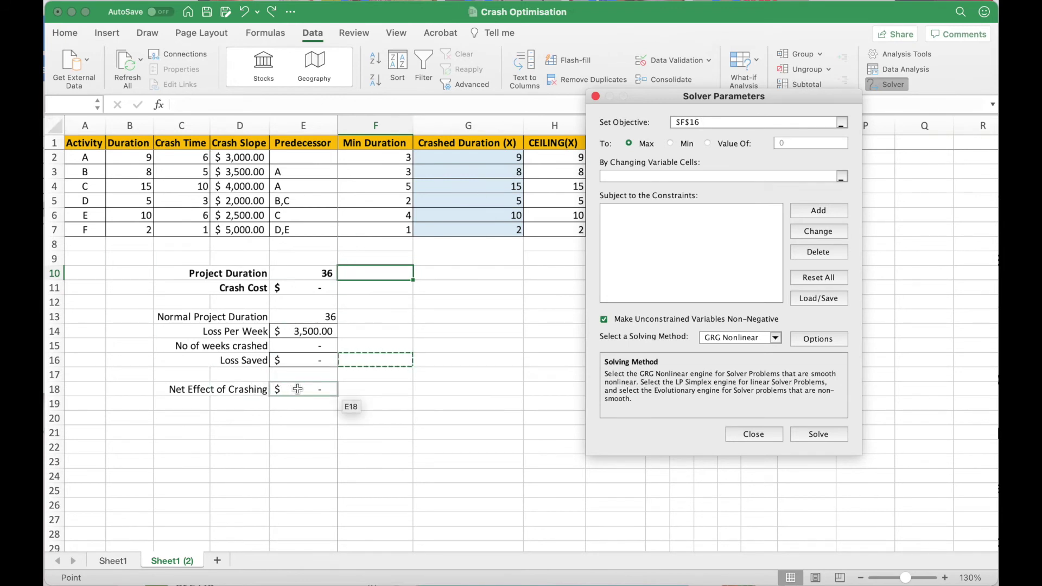
click(295, 391)
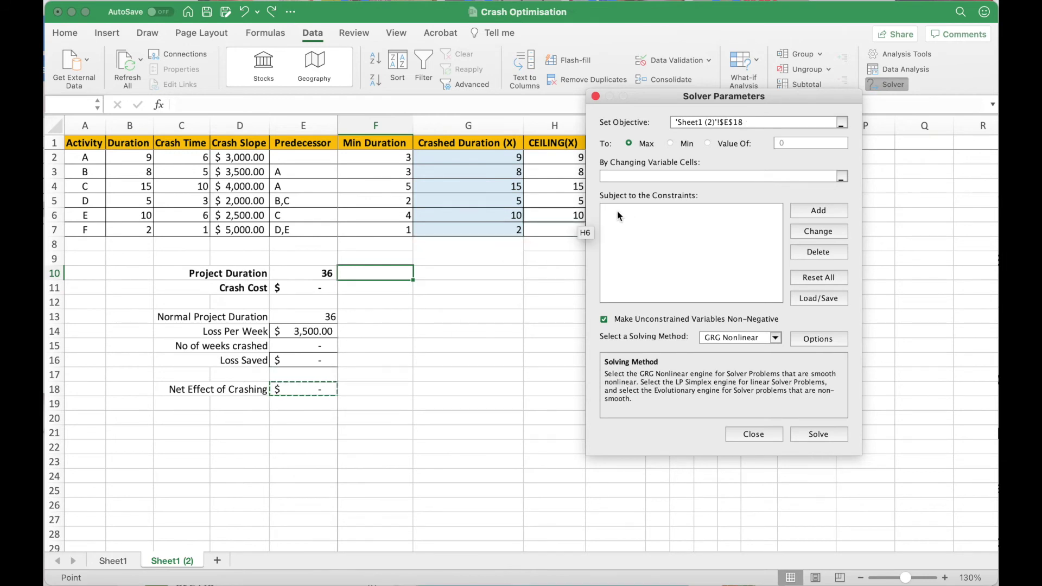
click(634, 177)
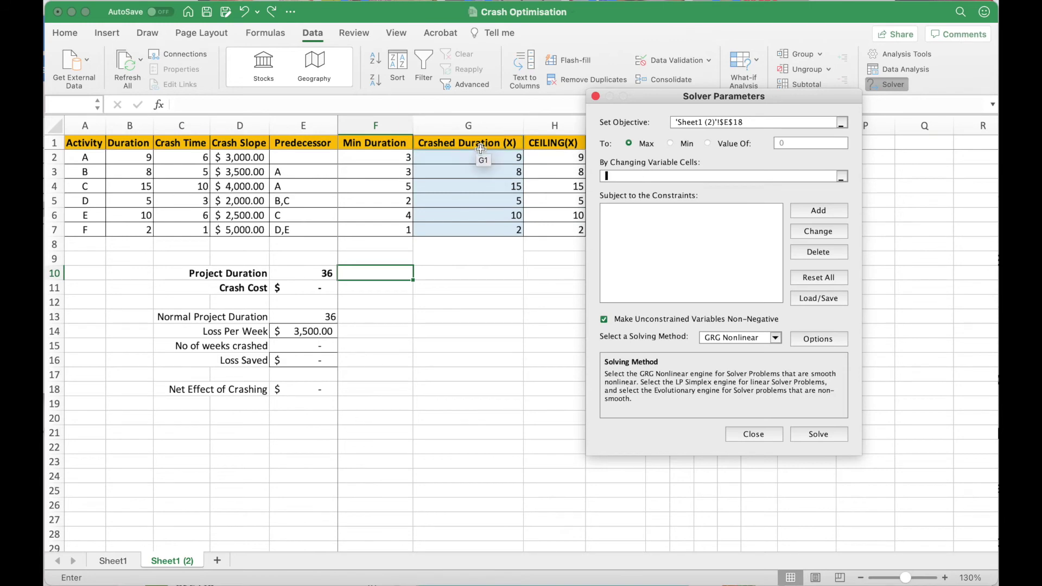
drag(478, 156, 478, 225)
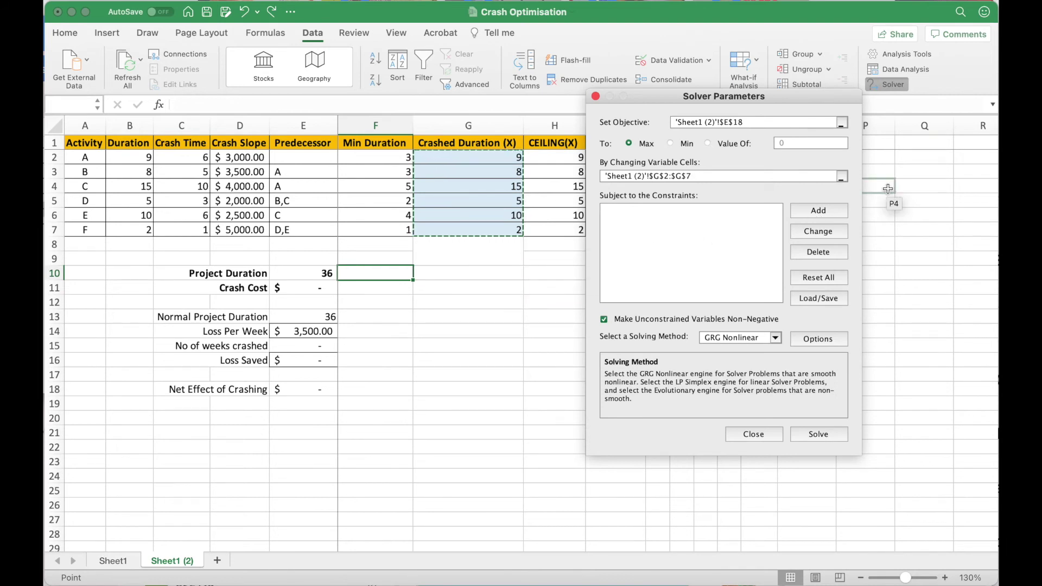
click(818, 211)
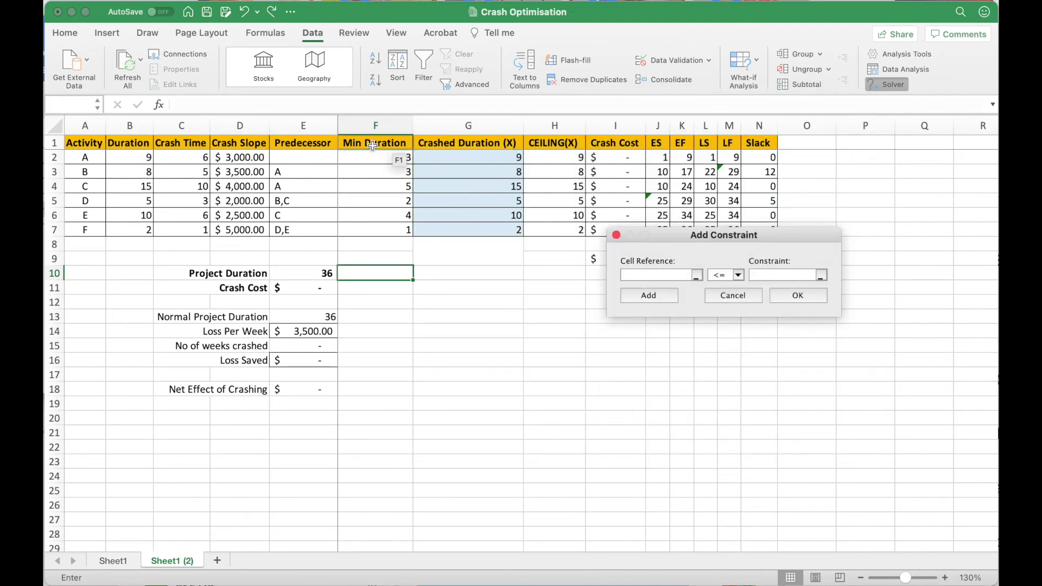
Constrain G2 to be at most normal duration B2 and at least minimum duration F2
click(487, 159)
click(766, 274)
click(124, 158)
click(660, 295)
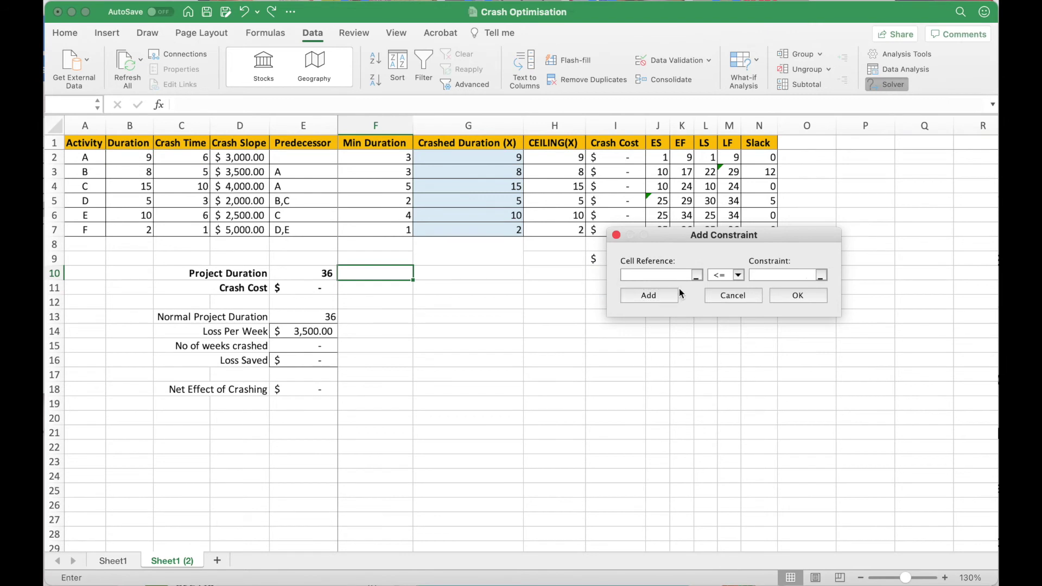
click(510, 159)
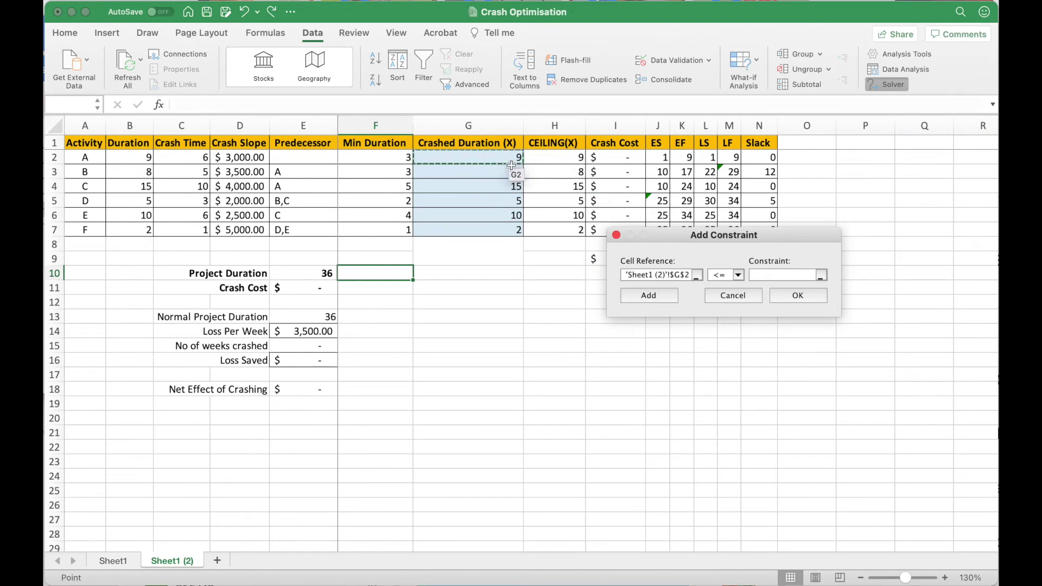
click(736, 274)
click(728, 302)
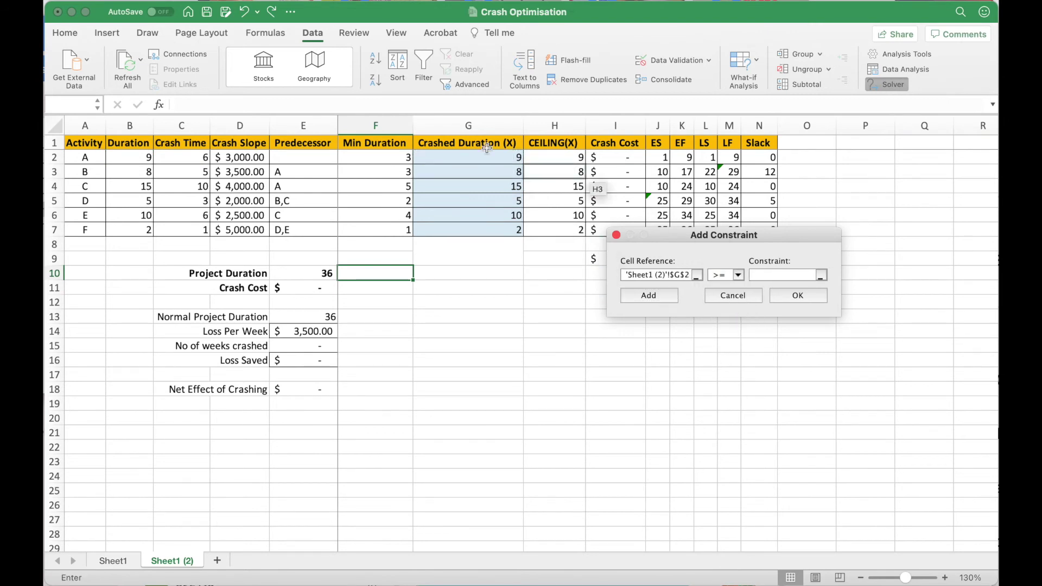
click(404, 158)
click(650, 295)
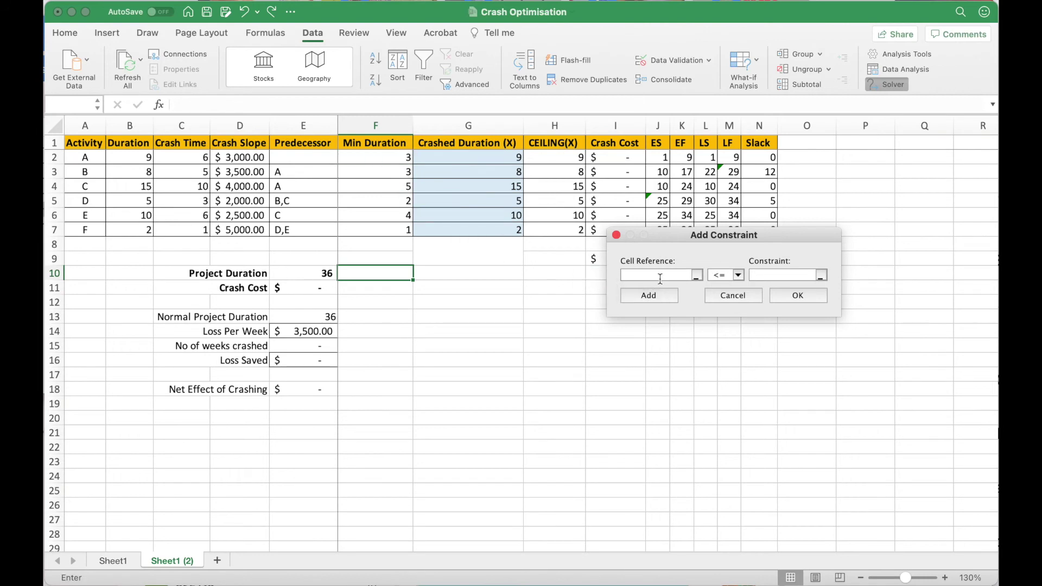
Constrain G3 to be at most B3 and at least F3
click(510, 172)
click(760, 274)
click(136, 173)
click(649, 295)
click(697, 275)
click(498, 174)
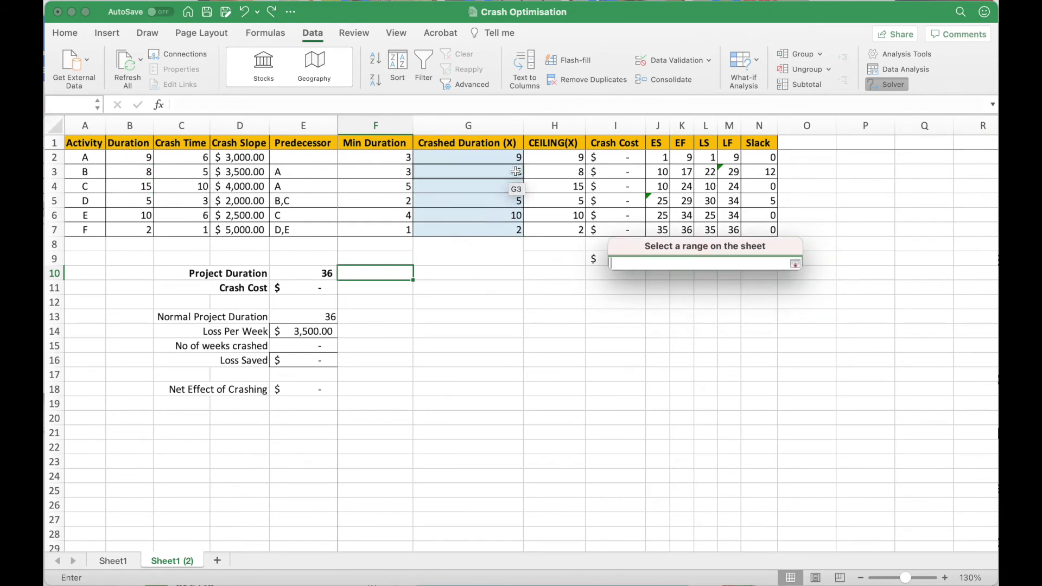
click(794, 264)
click(739, 276)
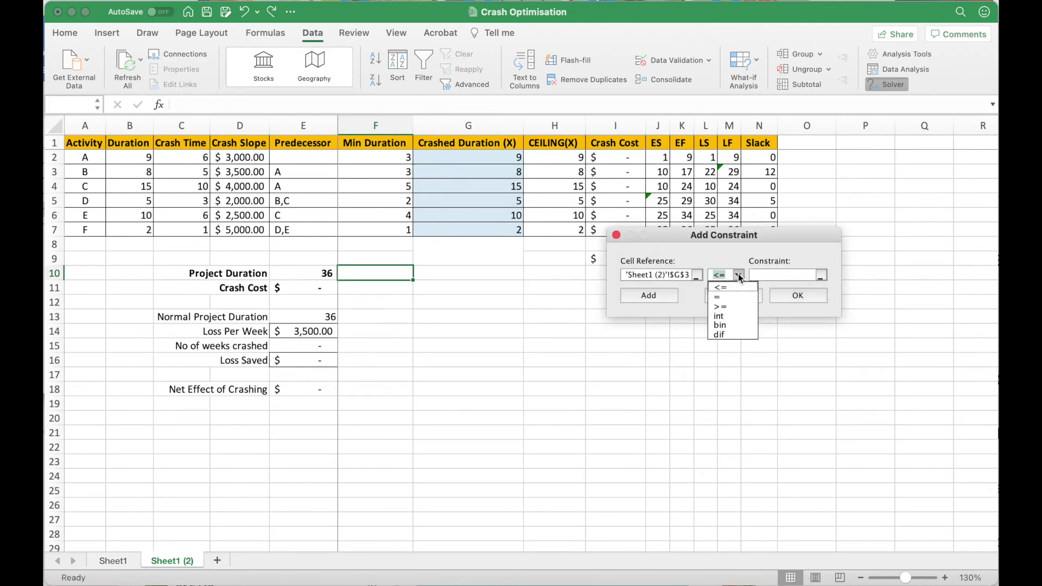
click(729, 302)
click(403, 174)
click(649, 295)
Constrain G4 to be at most B4 and at least F4
click(502, 186)
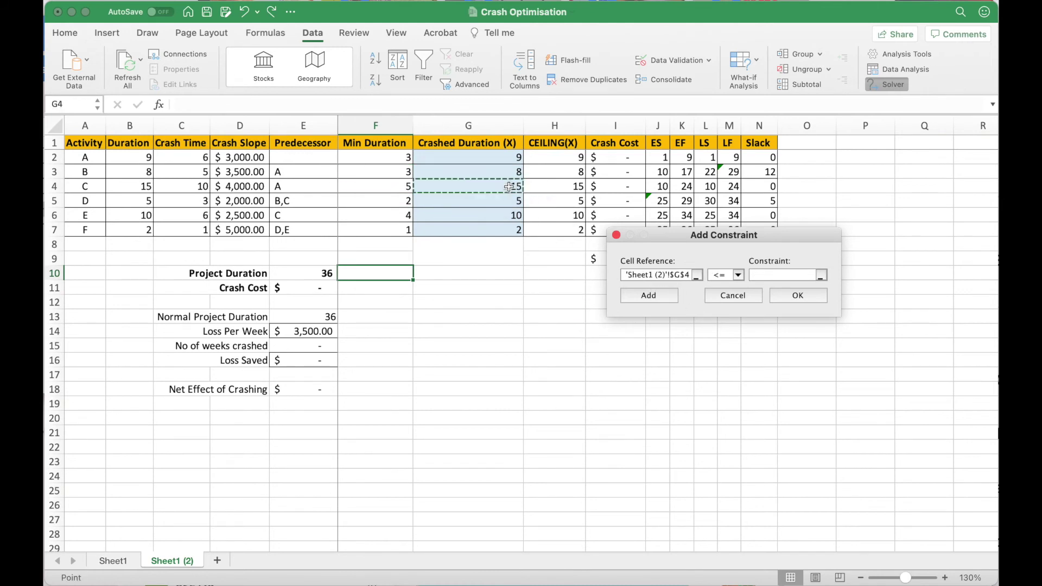
click(756, 274)
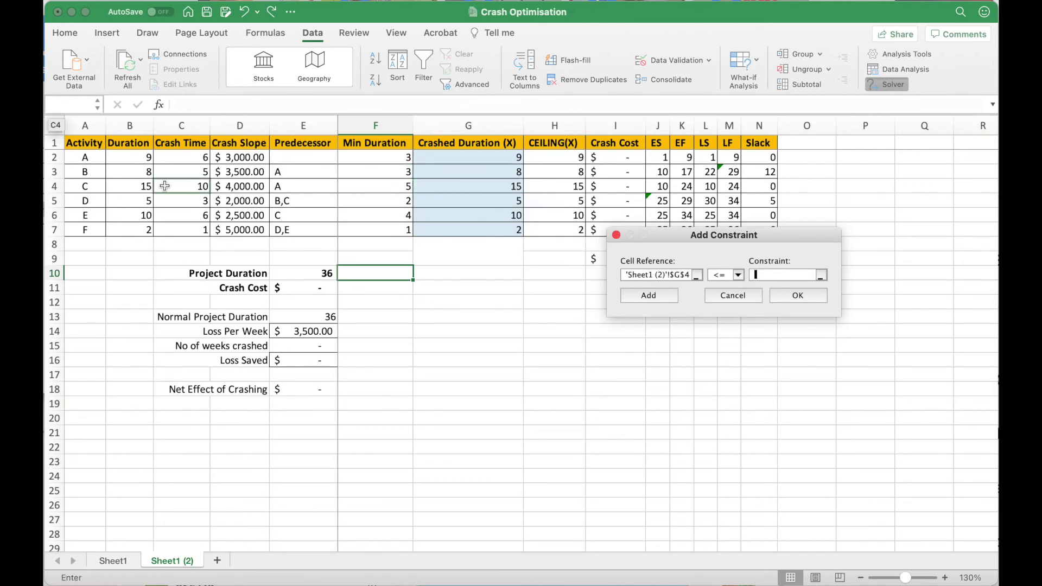
click(135, 186)
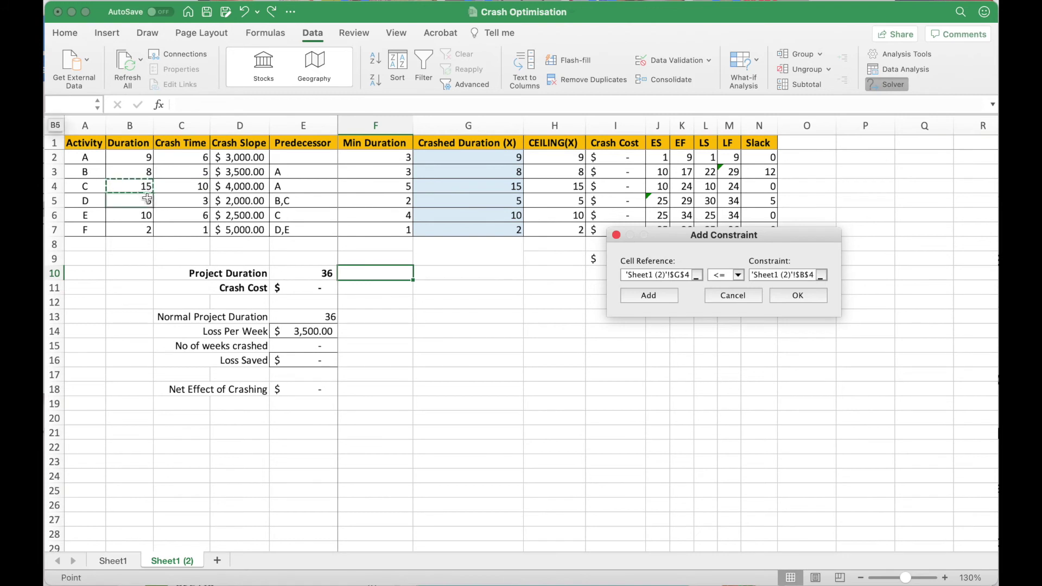
click(664, 294)
click(517, 189)
click(738, 275)
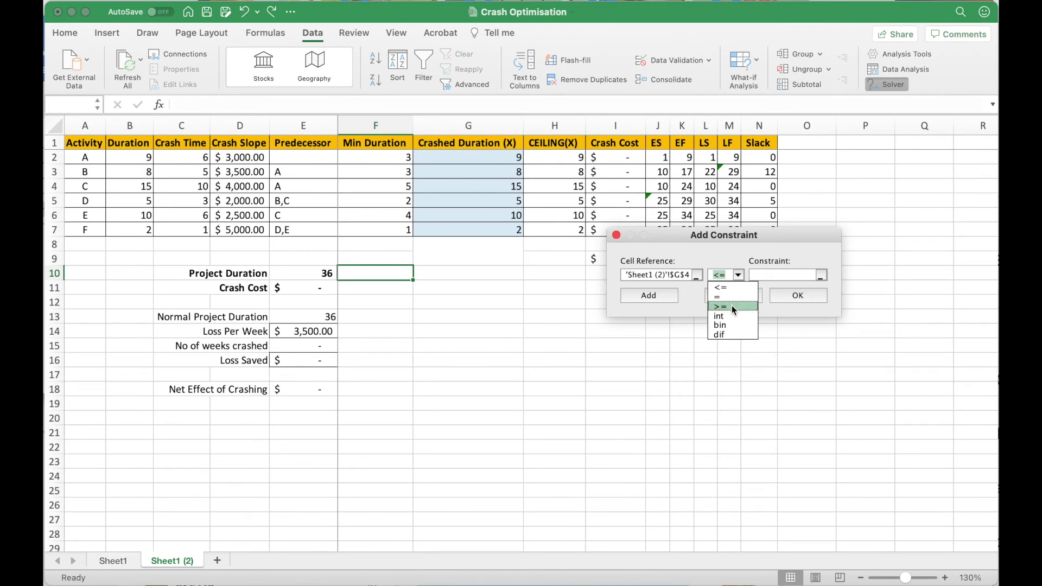
click(731, 306)
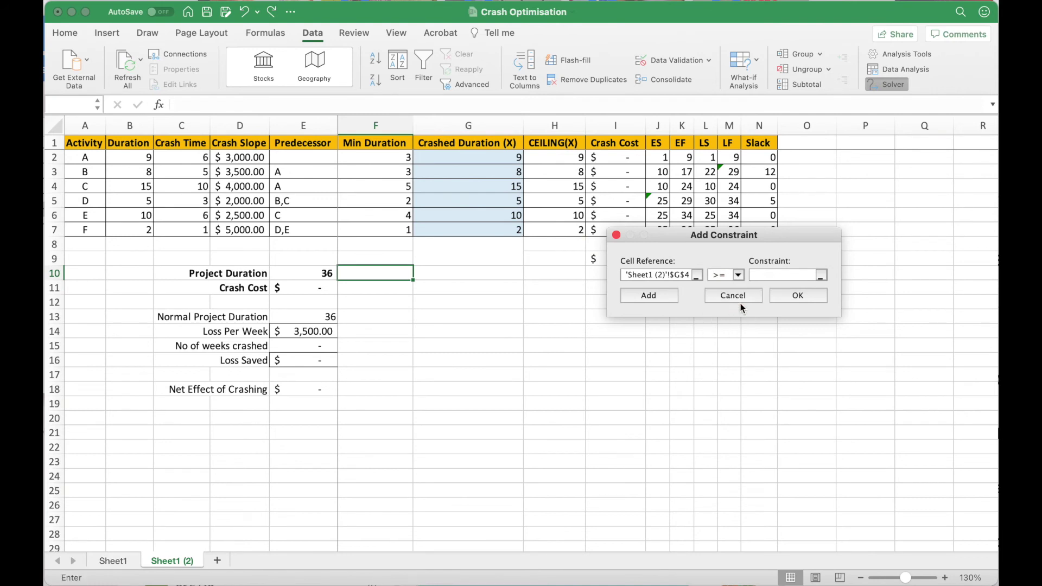
click(384, 190)
click(648, 295)
Constrain G5 to be at most normal duration B5 and at least minimum duration F5
click(518, 203)
click(785, 274)
click(127, 202)
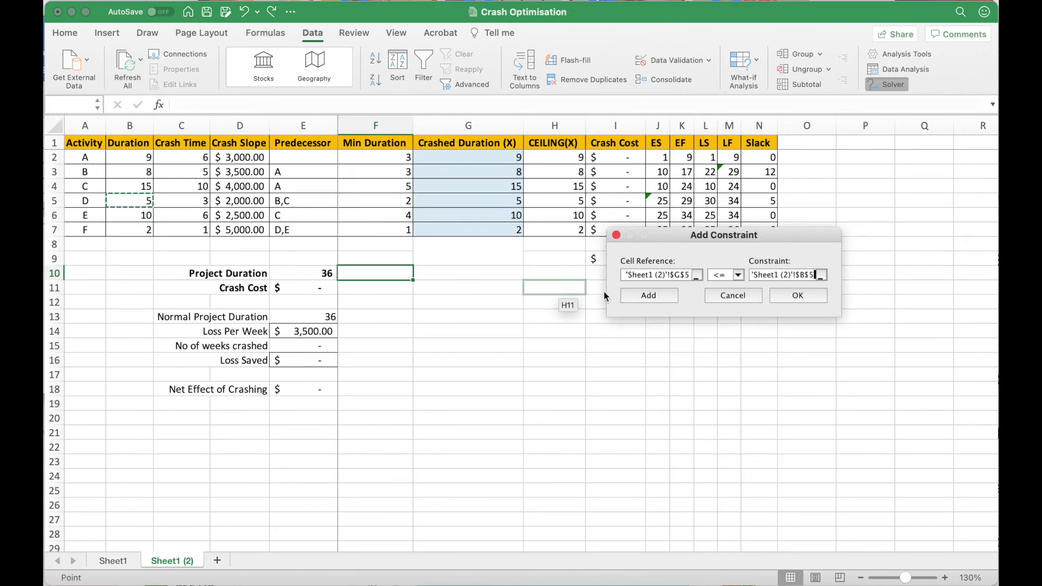
click(655, 298)
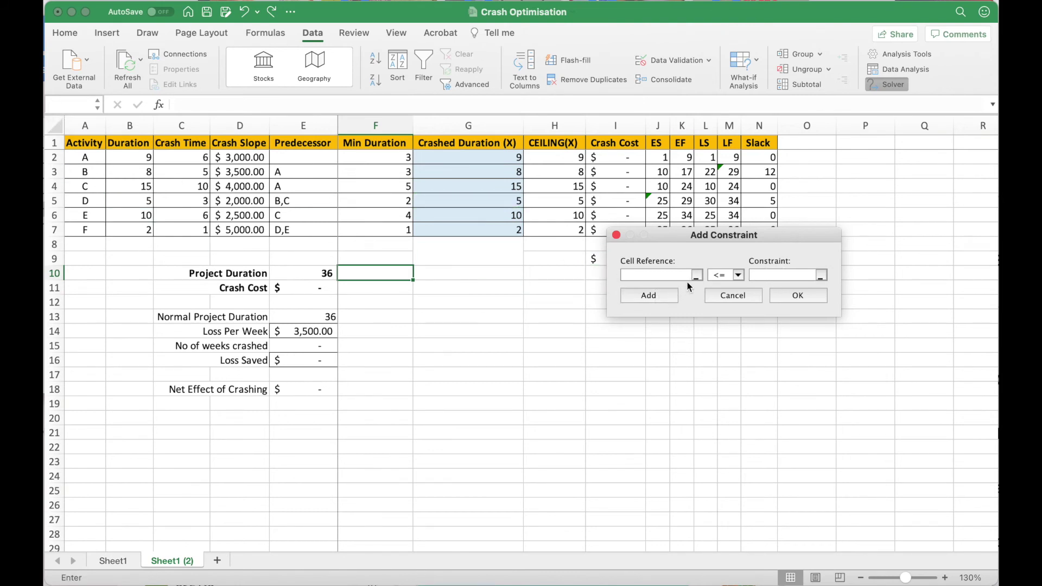
click(504, 201)
click(739, 275)
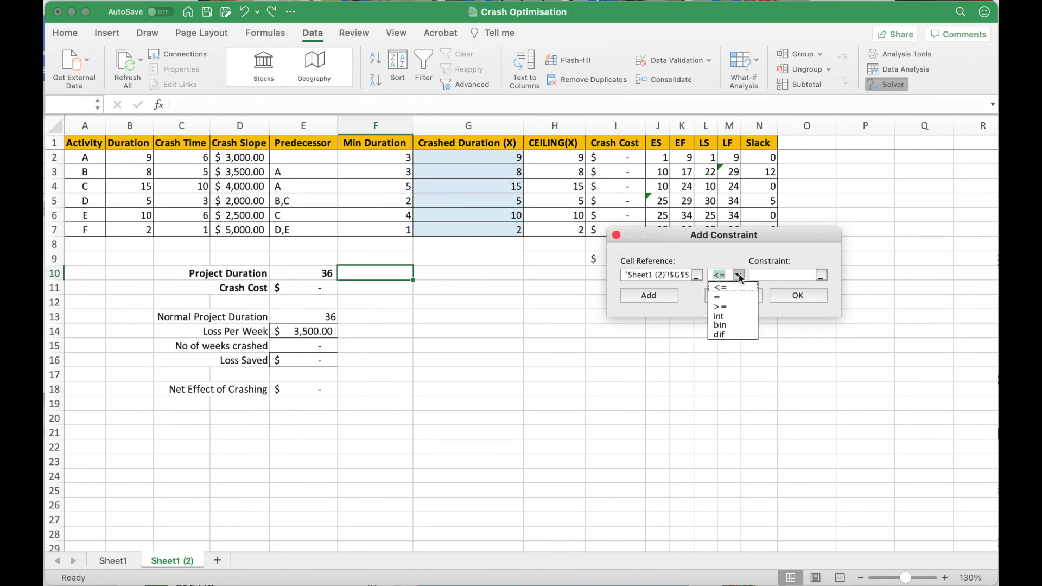
click(729, 307)
click(400, 202)
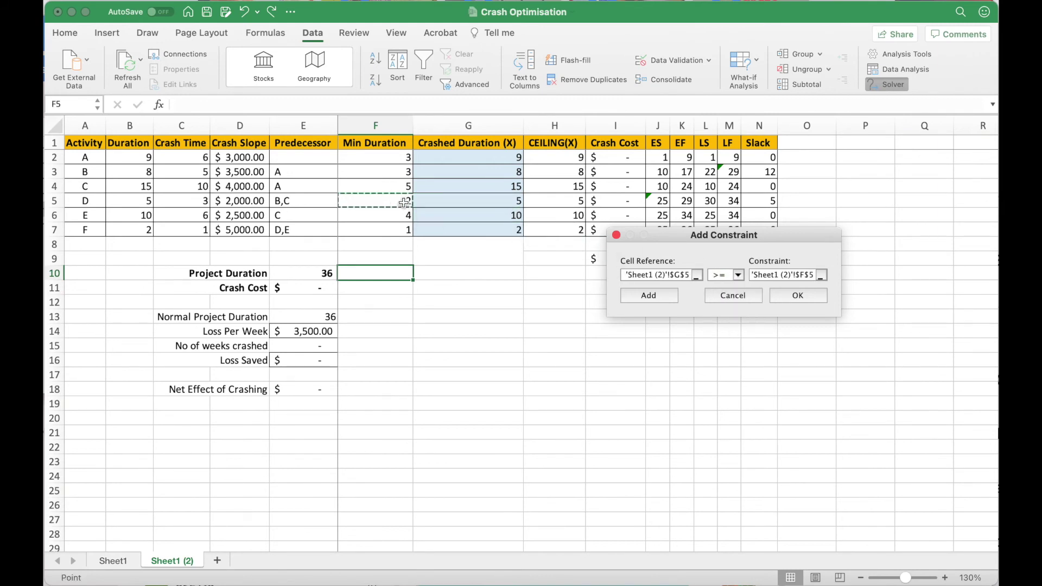
click(653, 296)
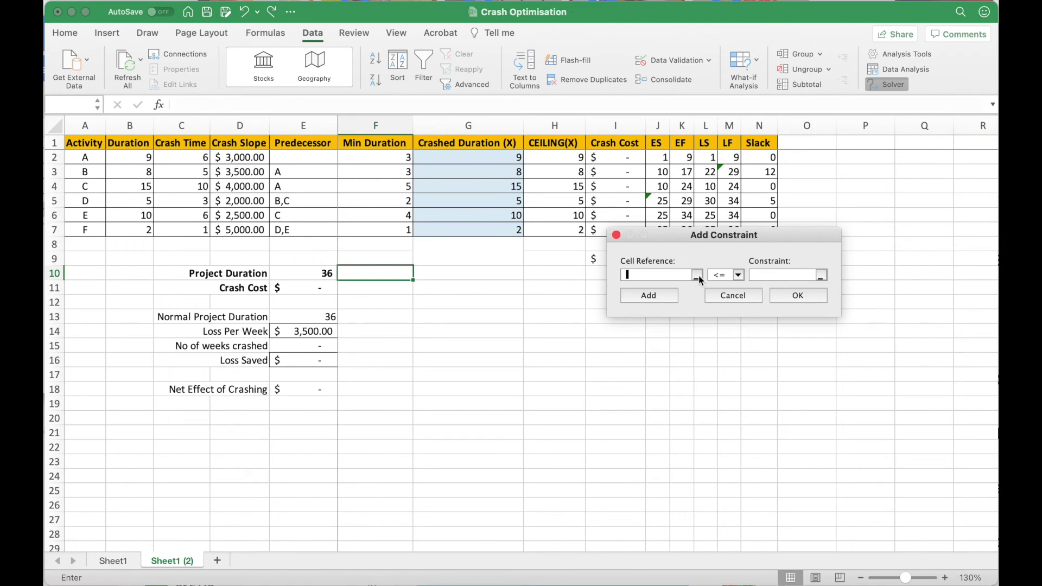
Constrain G6 to be at most B6 and at least F6
click(503, 219)
click(758, 274)
click(146, 214)
click(643, 294)
click(516, 221)
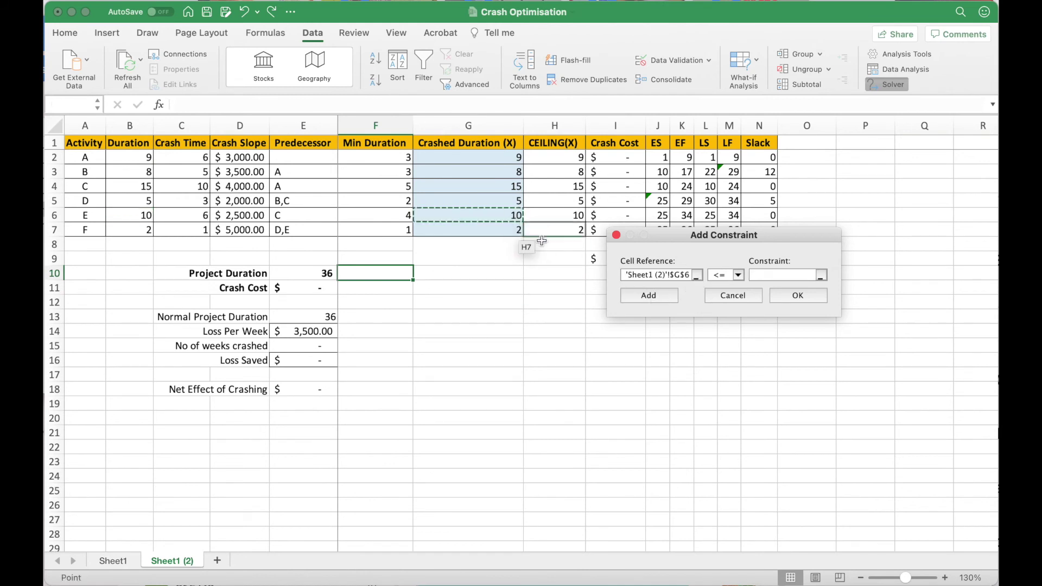
click(738, 275)
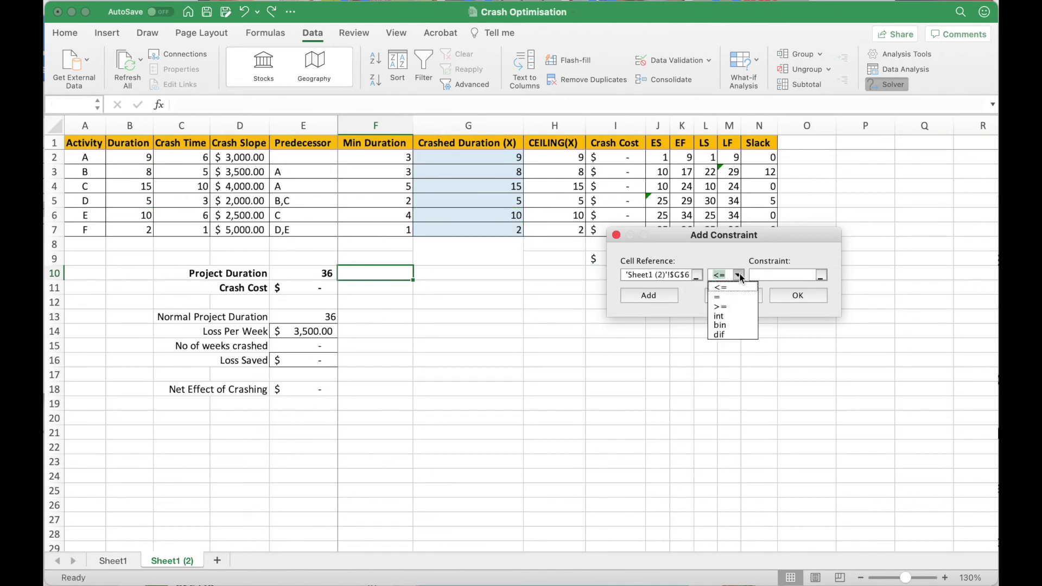
click(731, 307)
click(400, 219)
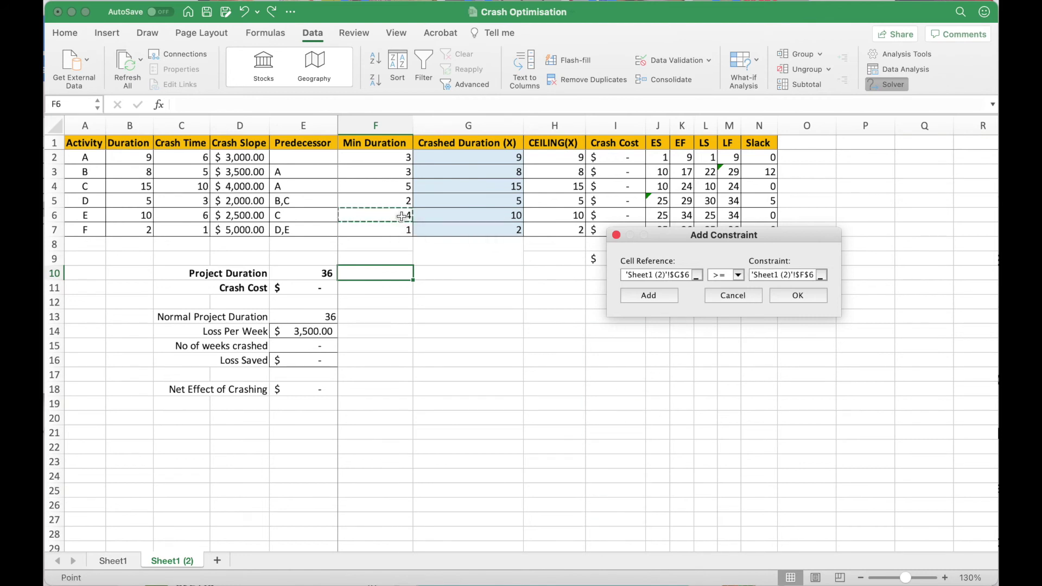
click(664, 297)
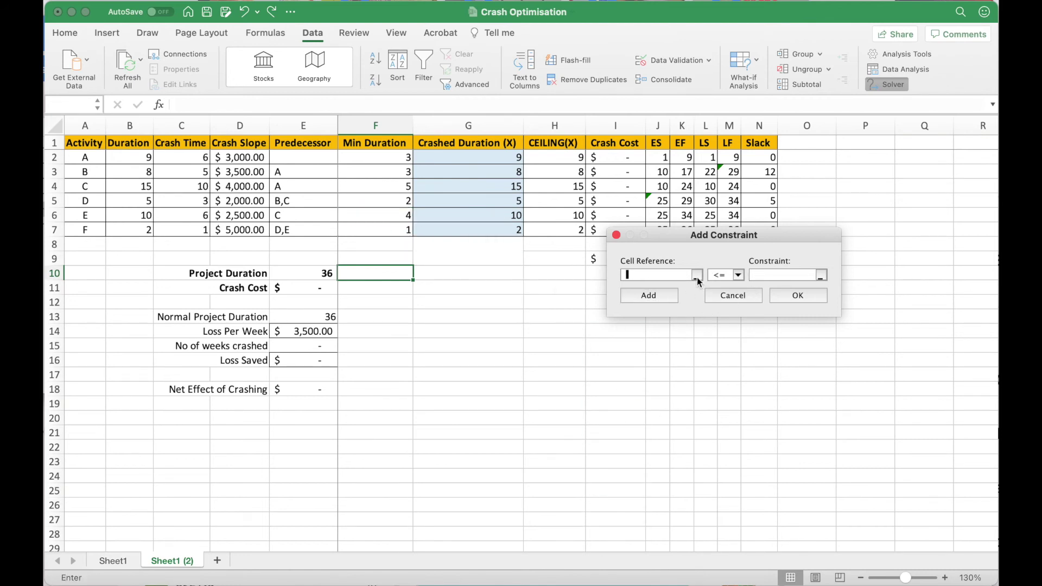
Constrain G7 to be at most B7 and at least F7, then return to Solver Parameters
click(505, 231)
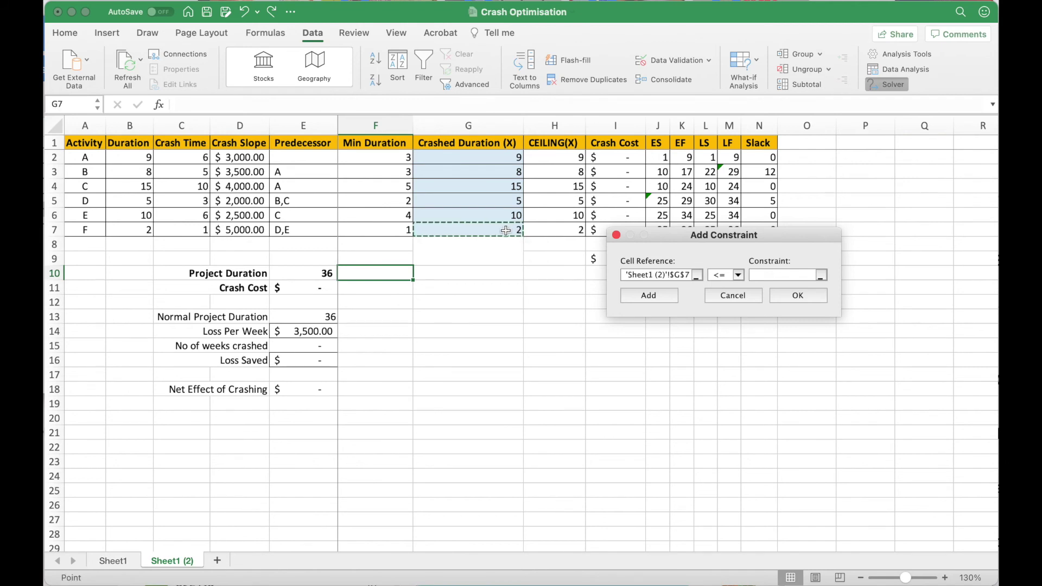
click(758, 274)
click(135, 230)
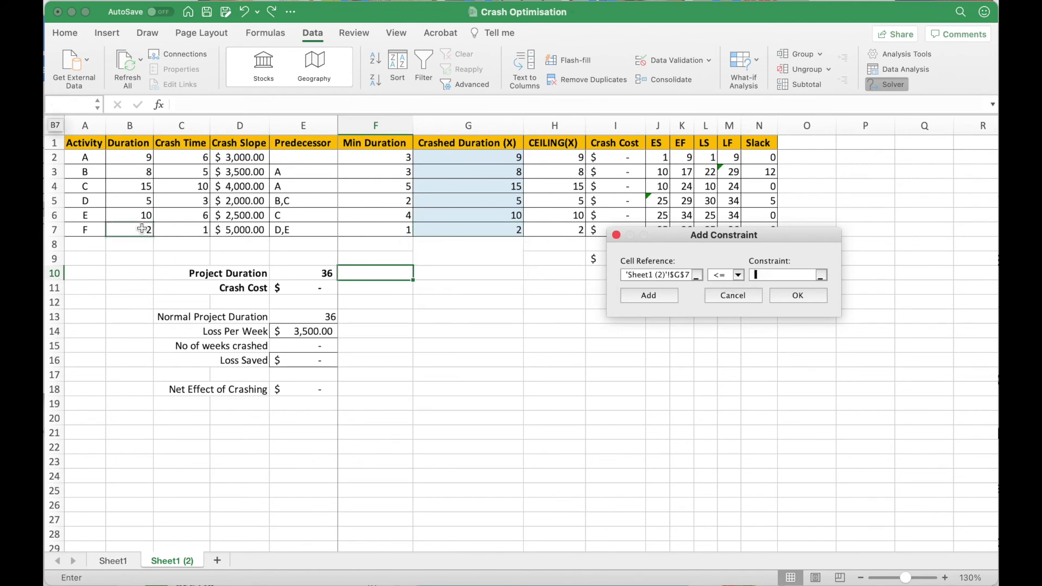
click(658, 295)
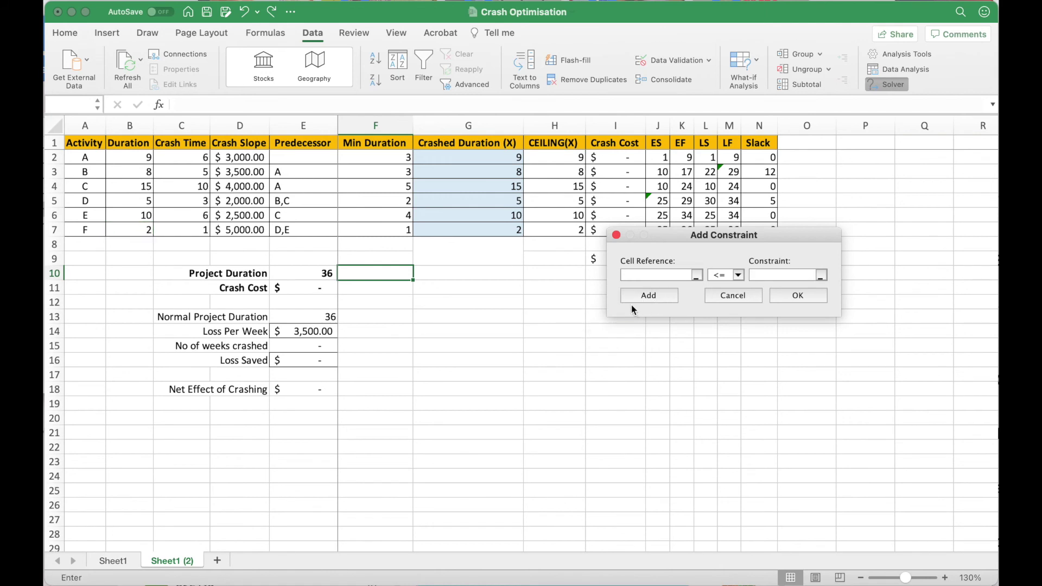
click(483, 232)
click(739, 274)
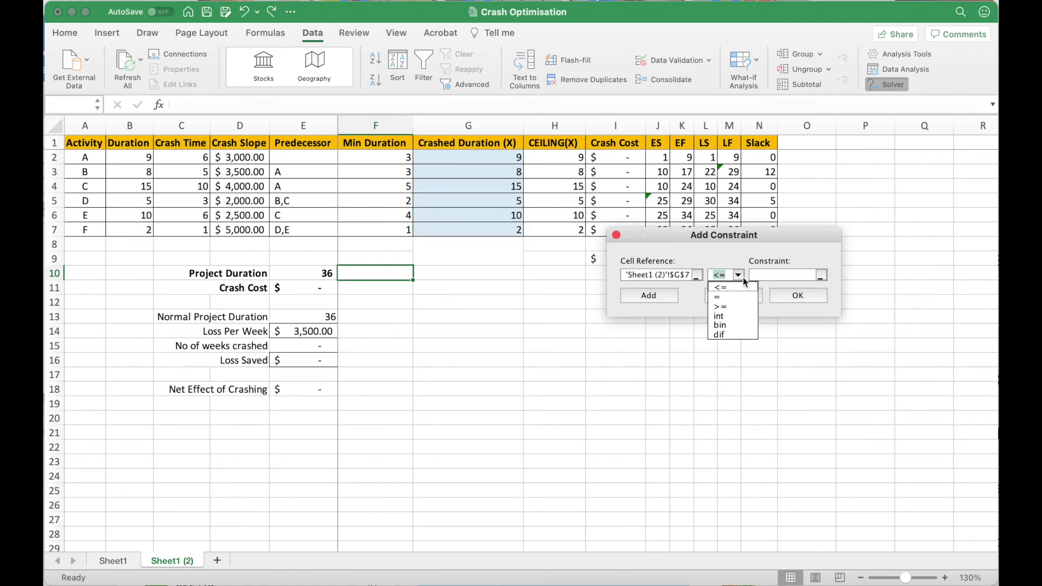
click(735, 306)
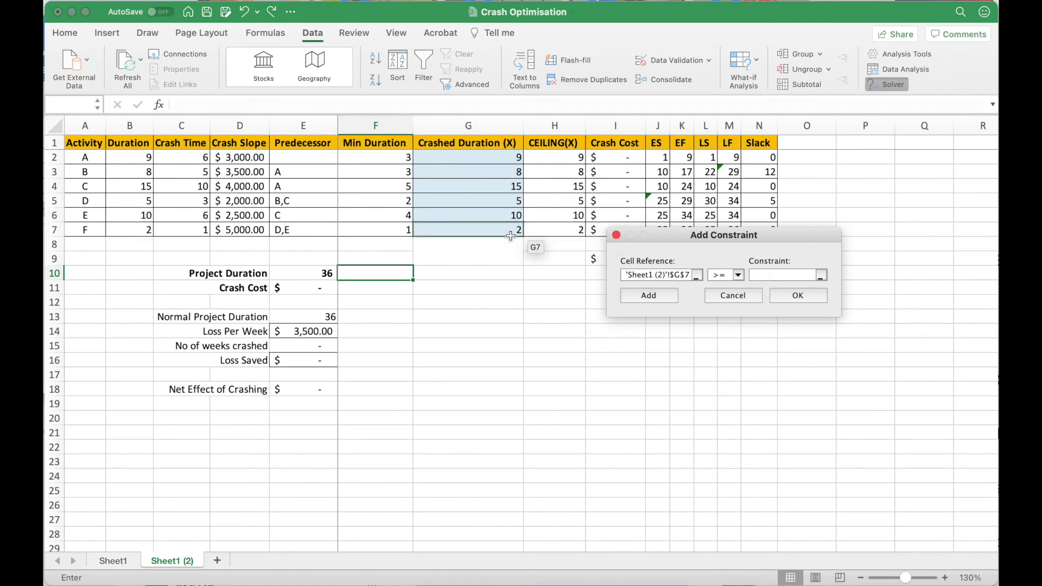
click(389, 234)
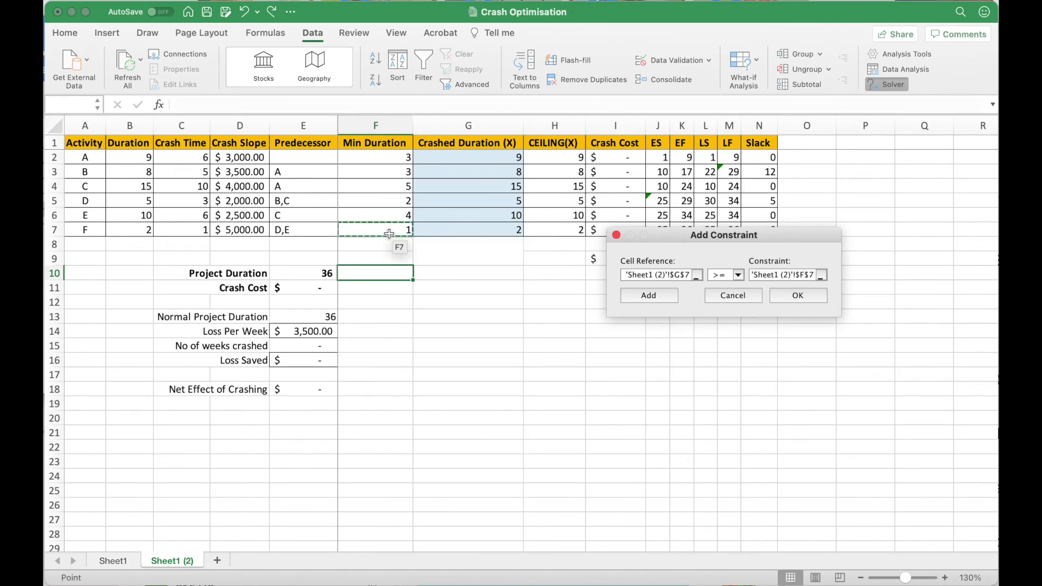
click(810, 295)
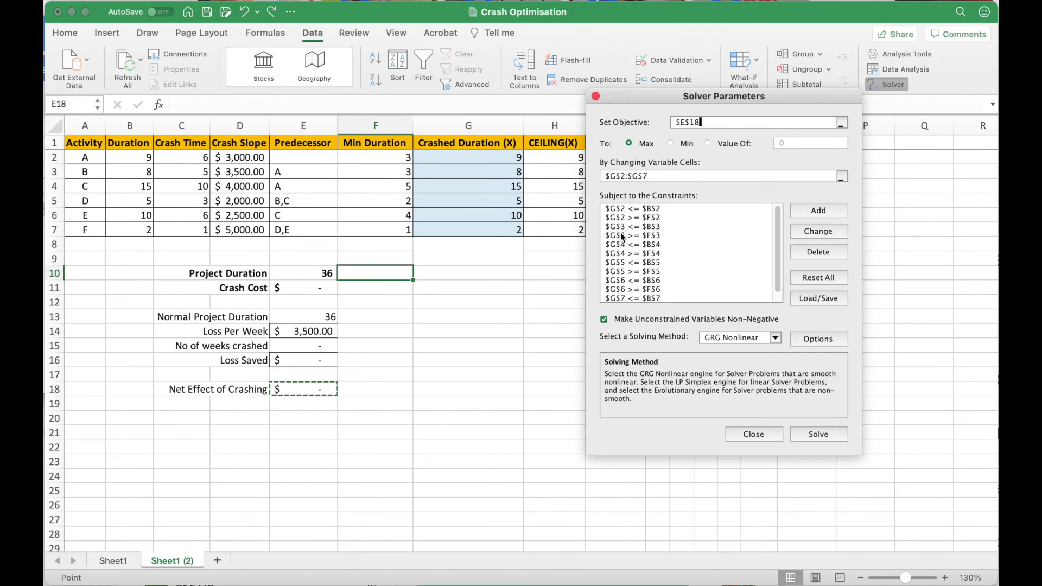
Review the constraint list, switch the solving method to Evolutionary and run Solver
click(779, 256)
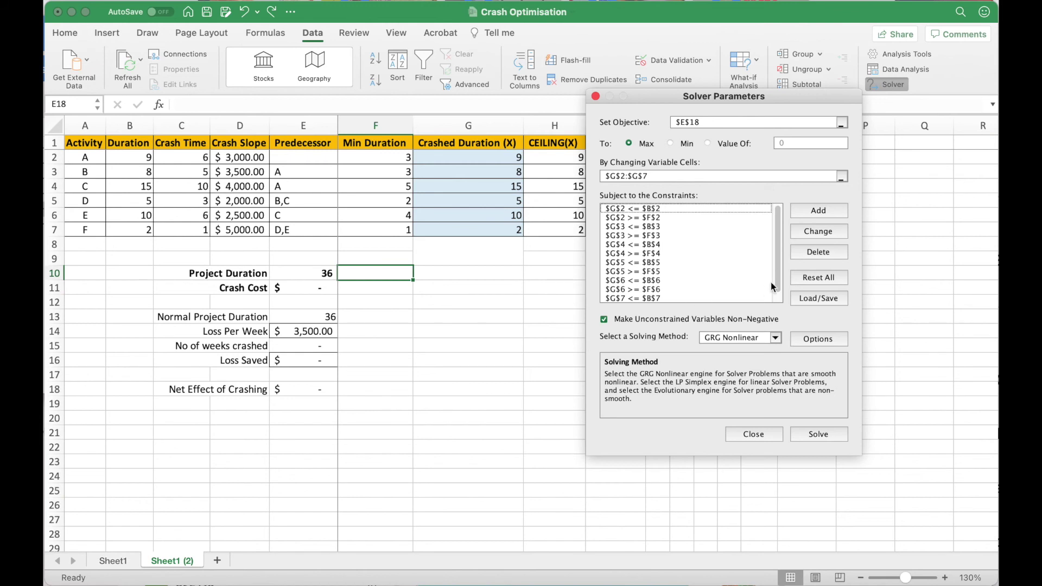
drag(779, 278, 781, 297)
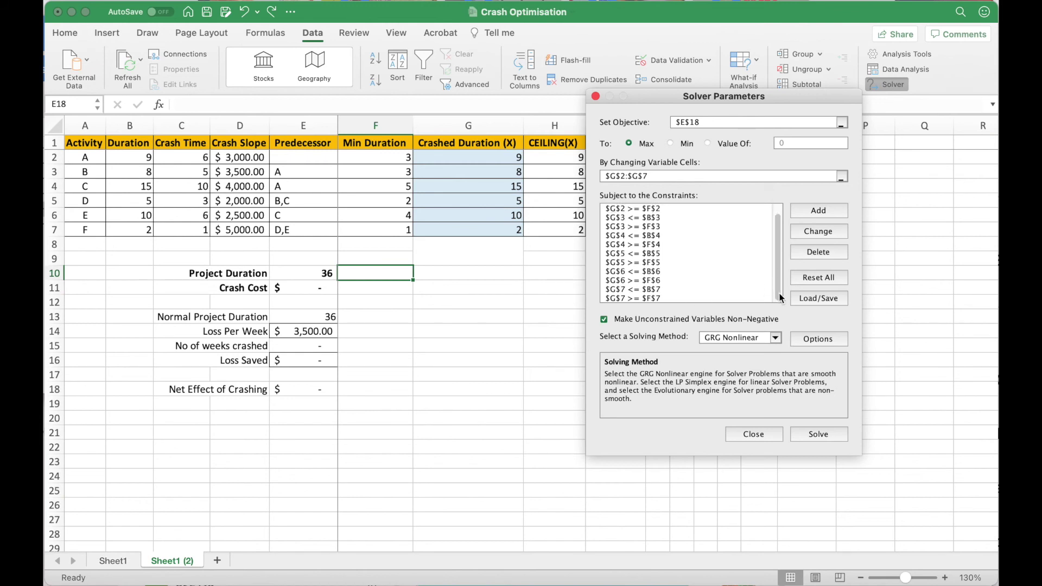
click(776, 338)
click(754, 371)
click(817, 436)
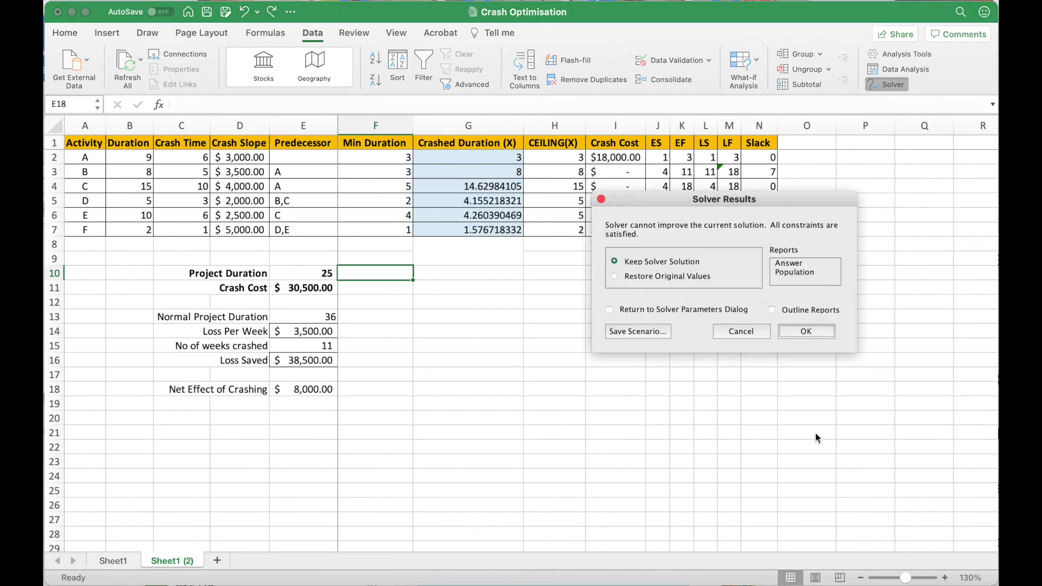
Keep Solver's solution: 25 weeks, $30,500.00 crash cost, $8,000.00 net crashing effect
click(806, 331)
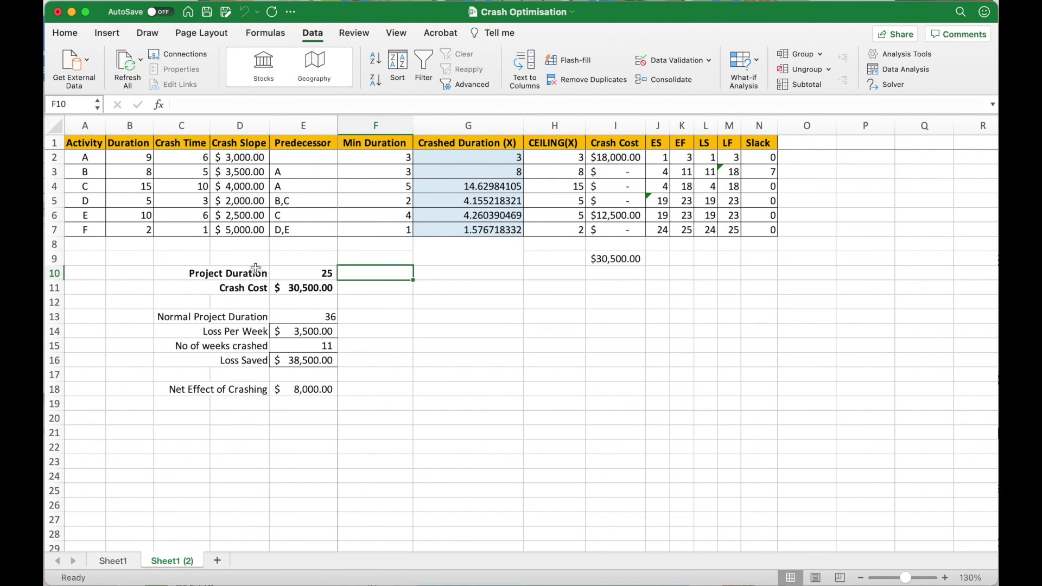
click(324, 273)
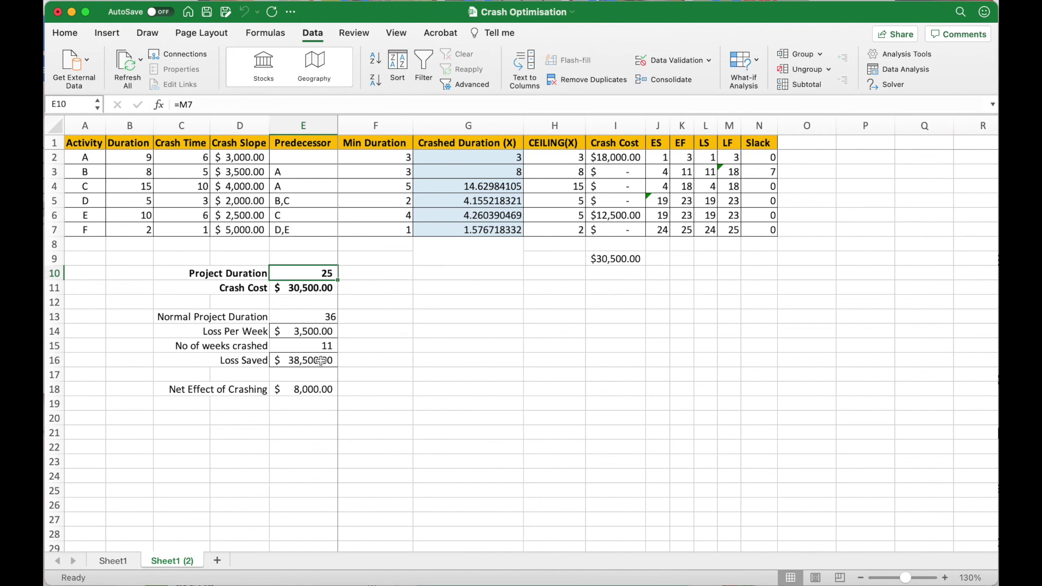
click(323, 289)
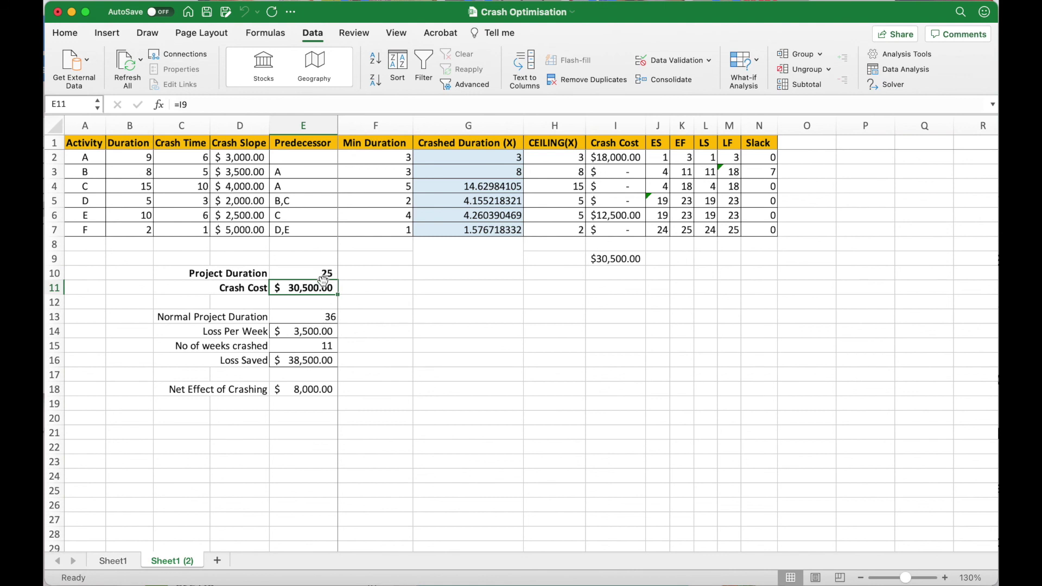
scroll(315, 383, down, 1)
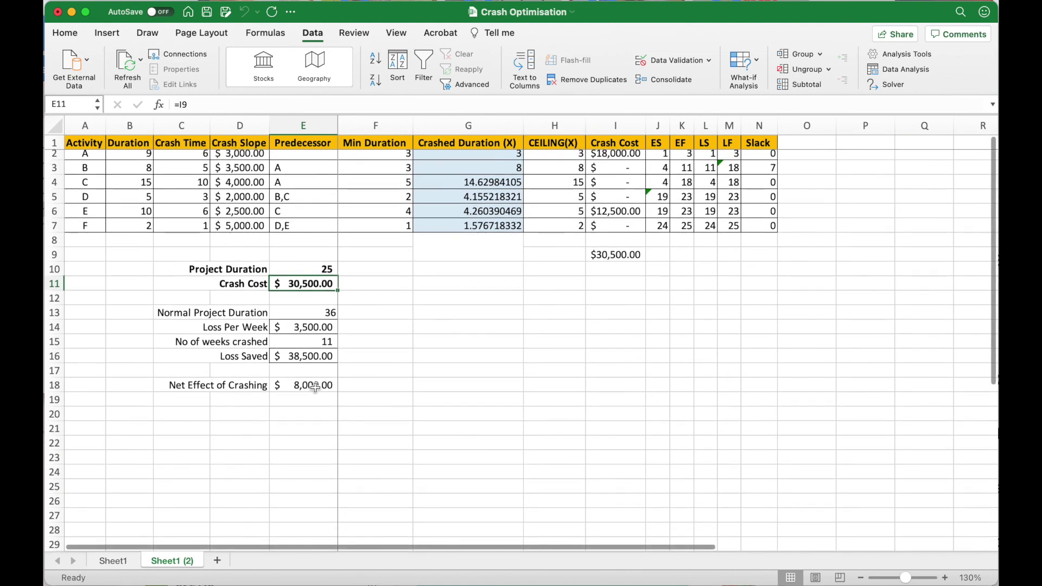
scroll(315, 387, up, 1)
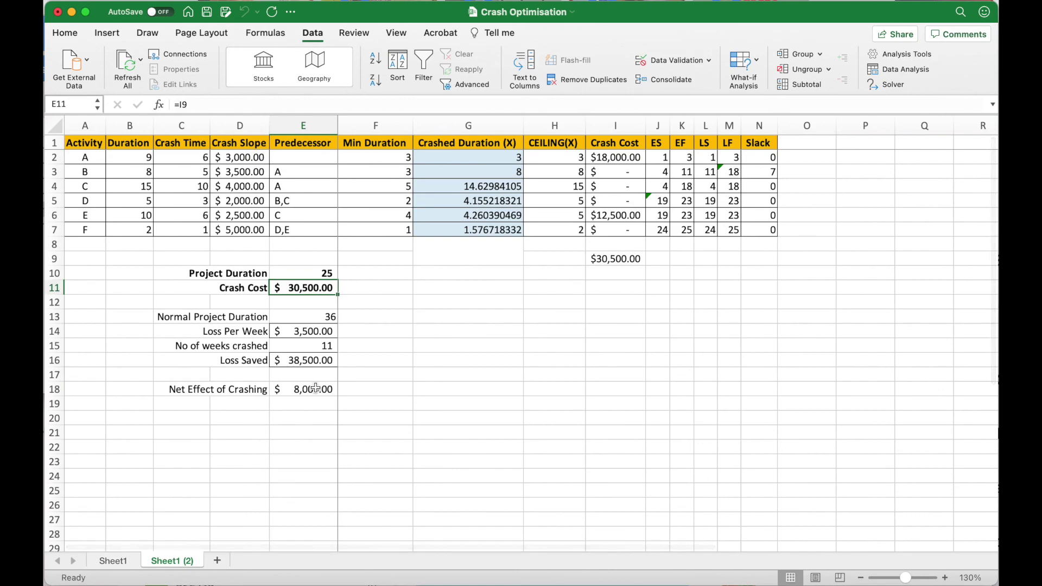